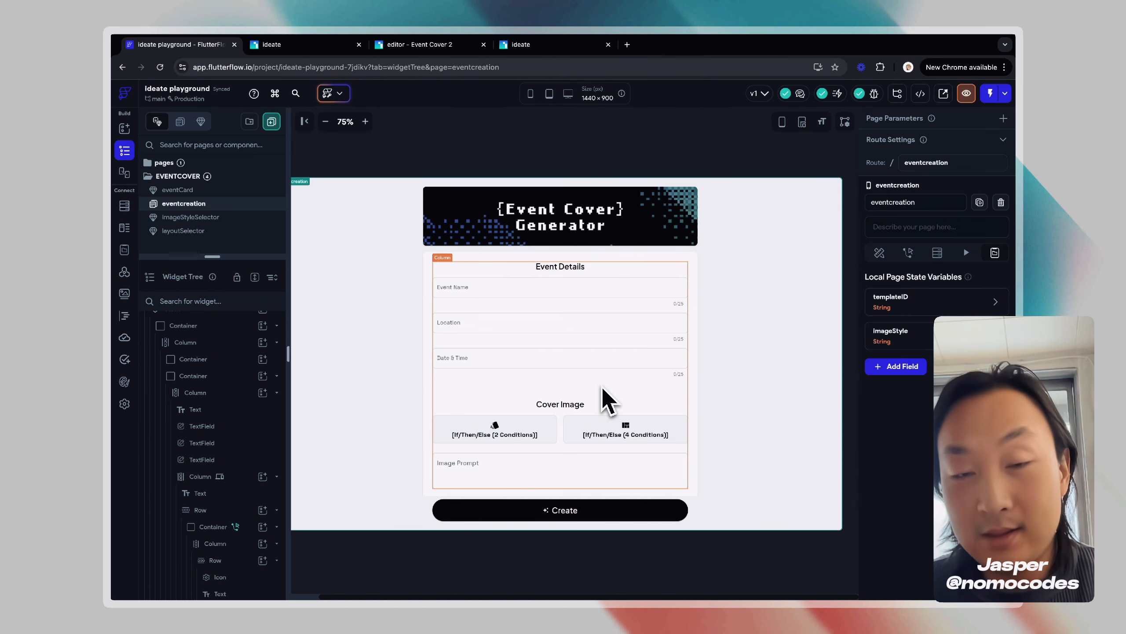
Examine the action flow attached to the Create button on the eventcreation page, including its Create Design API call.
scroll(590, 301, down, 1)
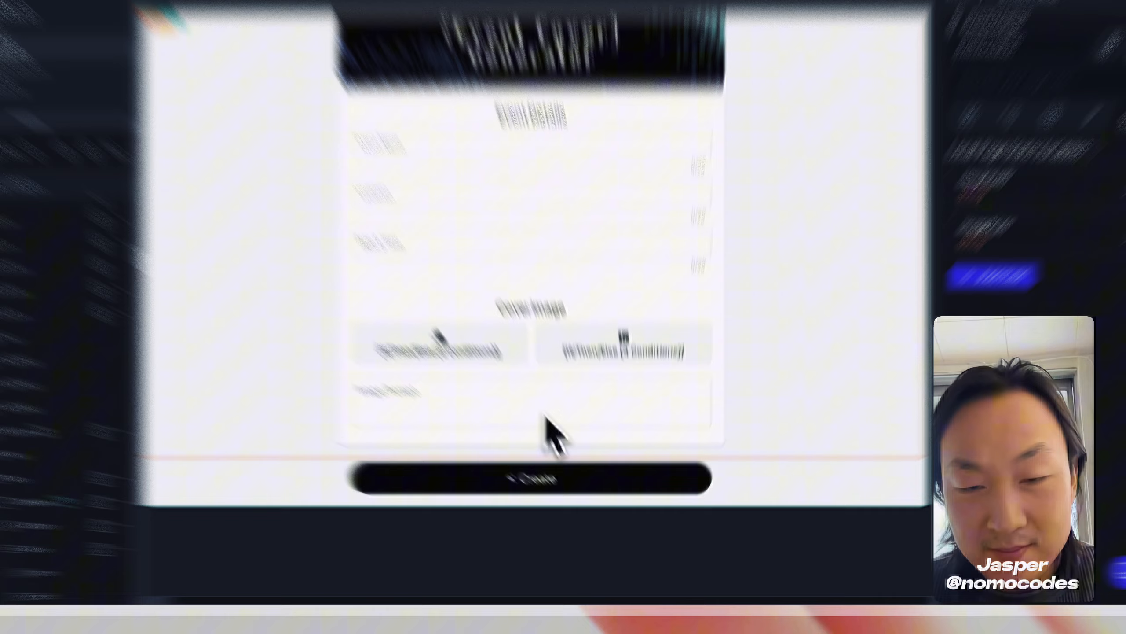
click(577, 523)
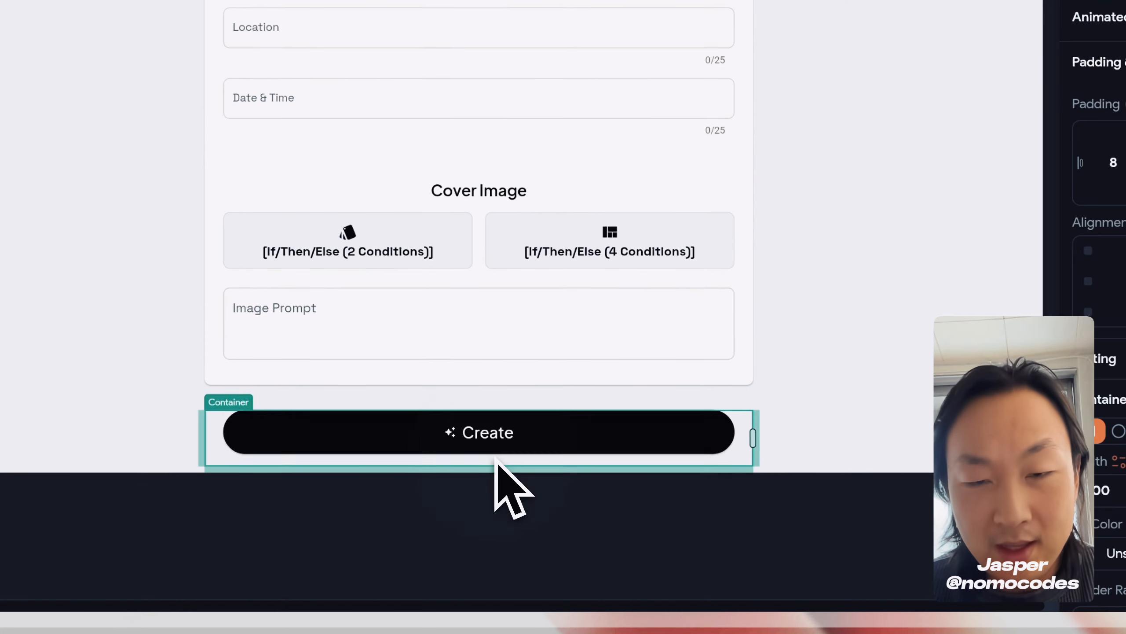
click(586, 509)
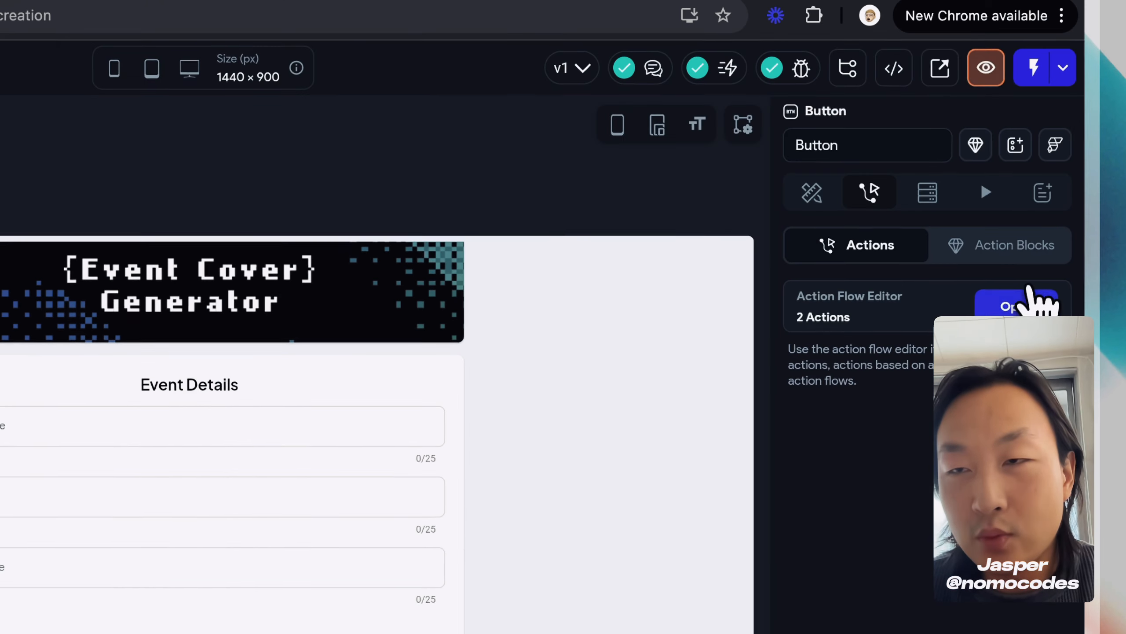
click(1020, 302)
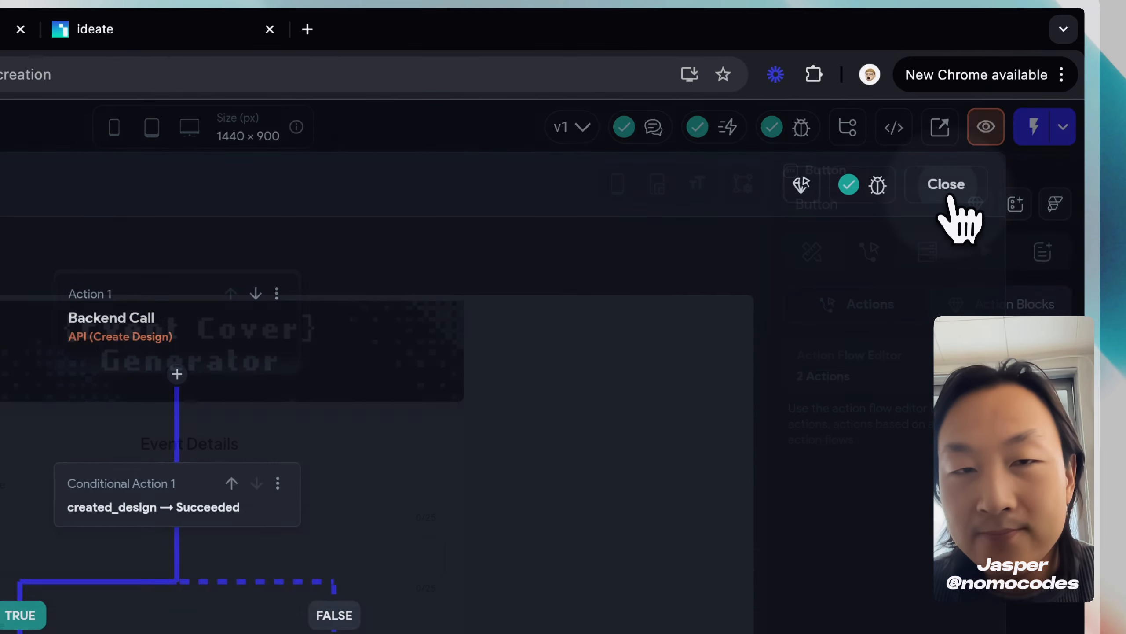
click(949, 200)
click(1016, 279)
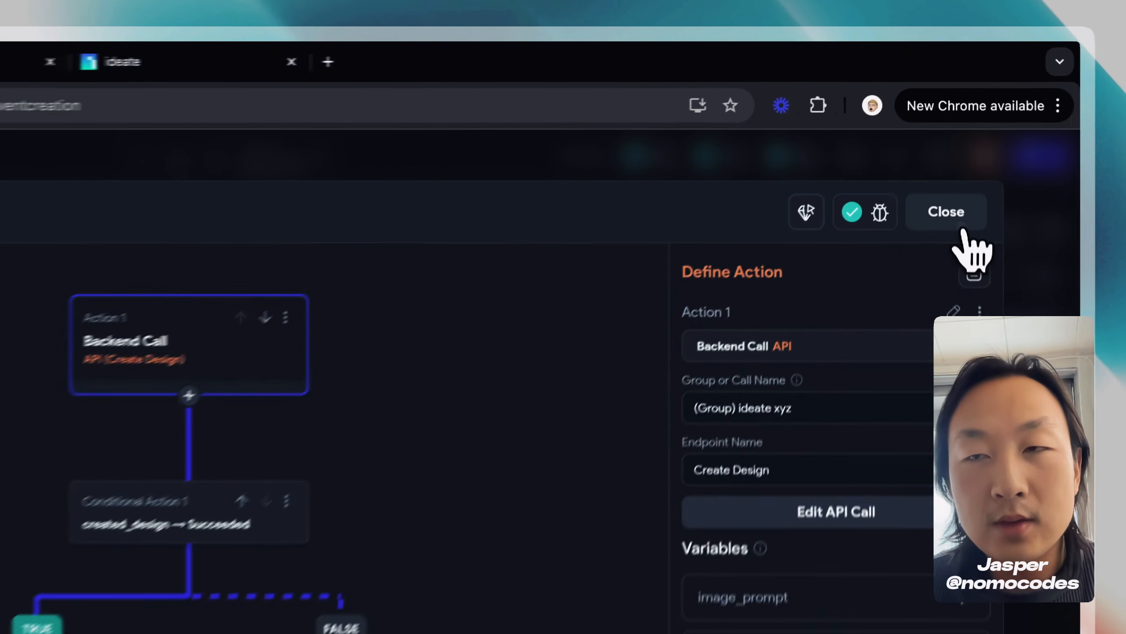
click(949, 126)
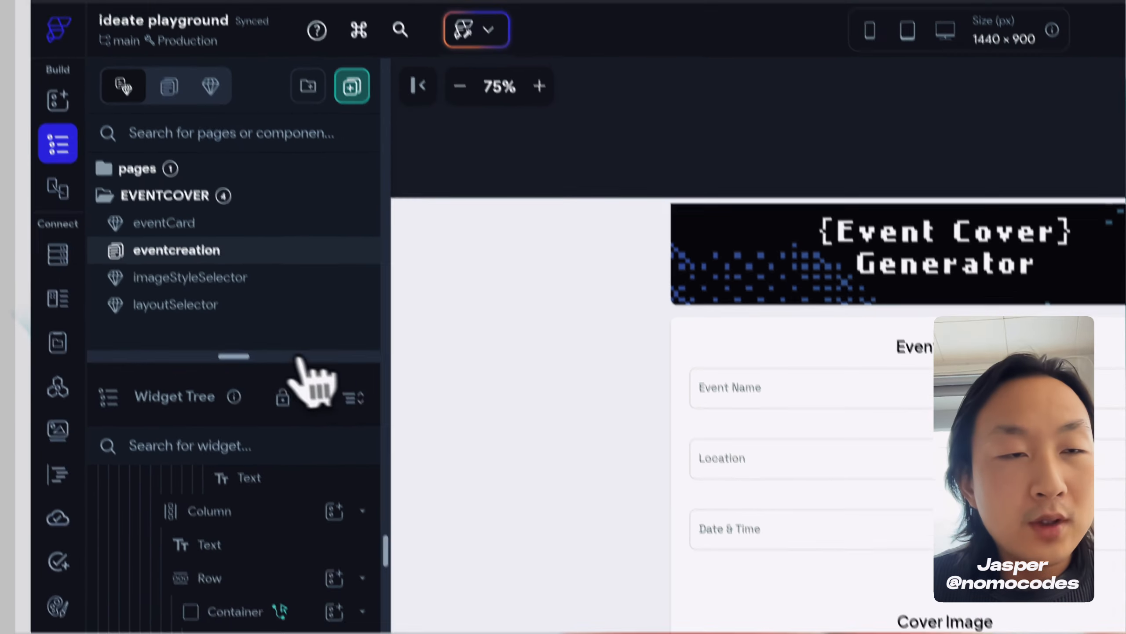
Go to the eventCard component and examine the action flow behind its Shuffle Image button.
click(213, 253)
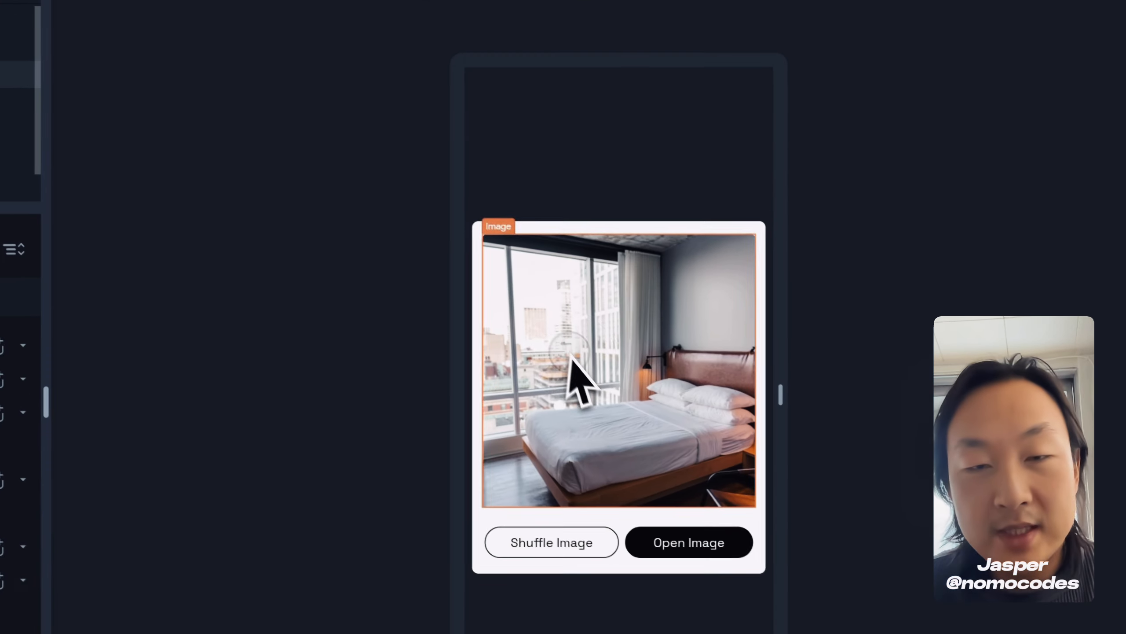
click(936, 537)
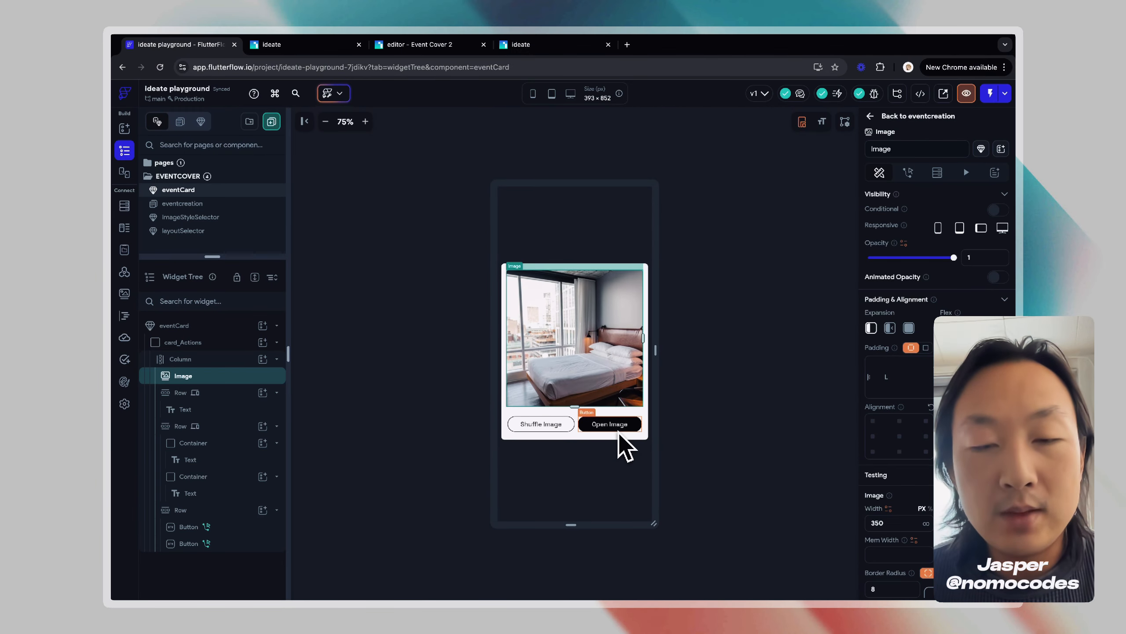
click(550, 427)
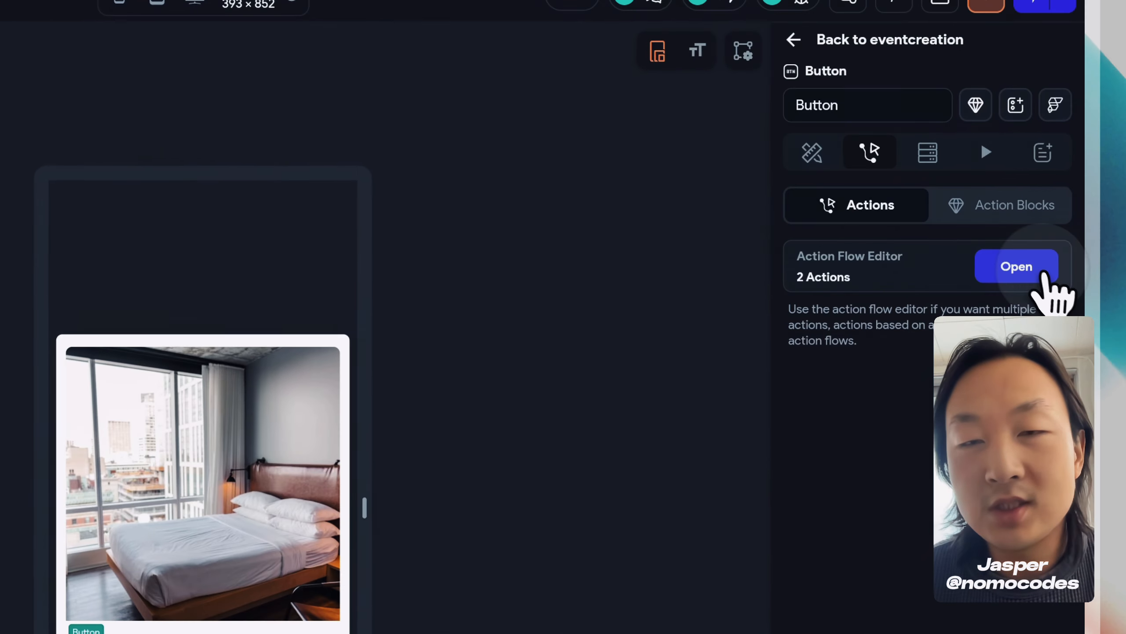
click(1024, 267)
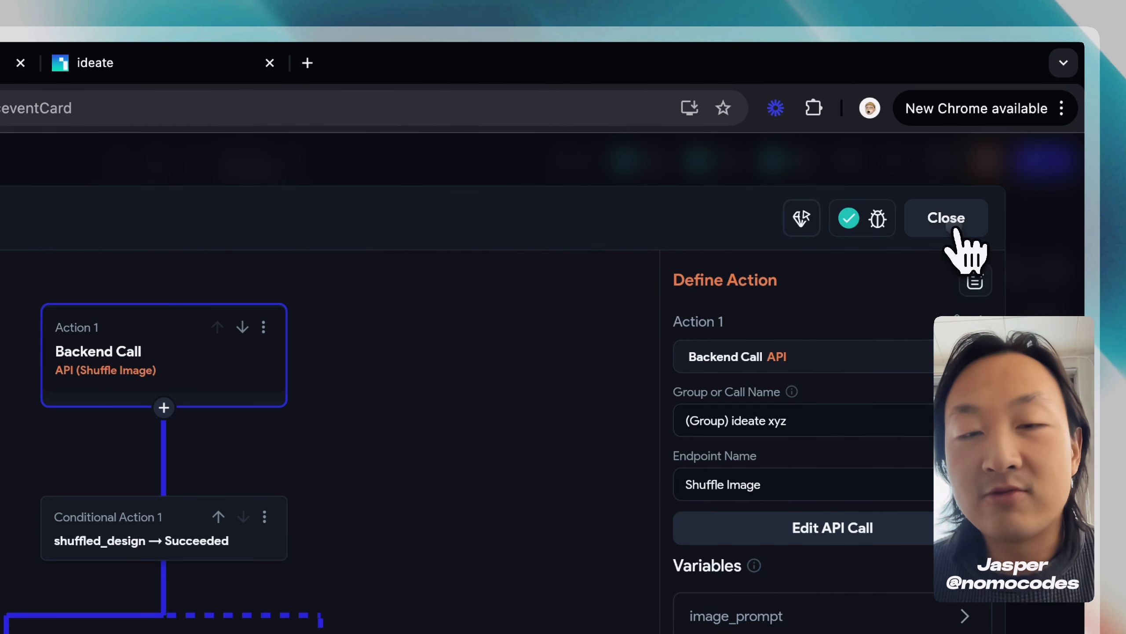
click(953, 227)
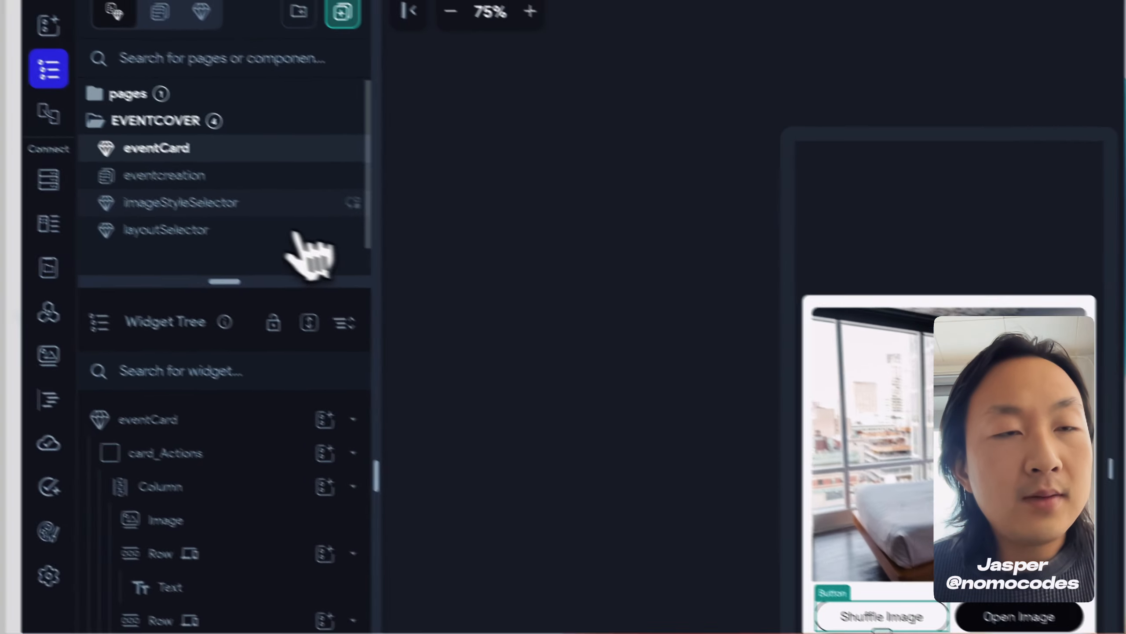
View the layoutSelector and imageStyleSelector components, finishing on the eventcreation page.
click(239, 218)
click(235, 190)
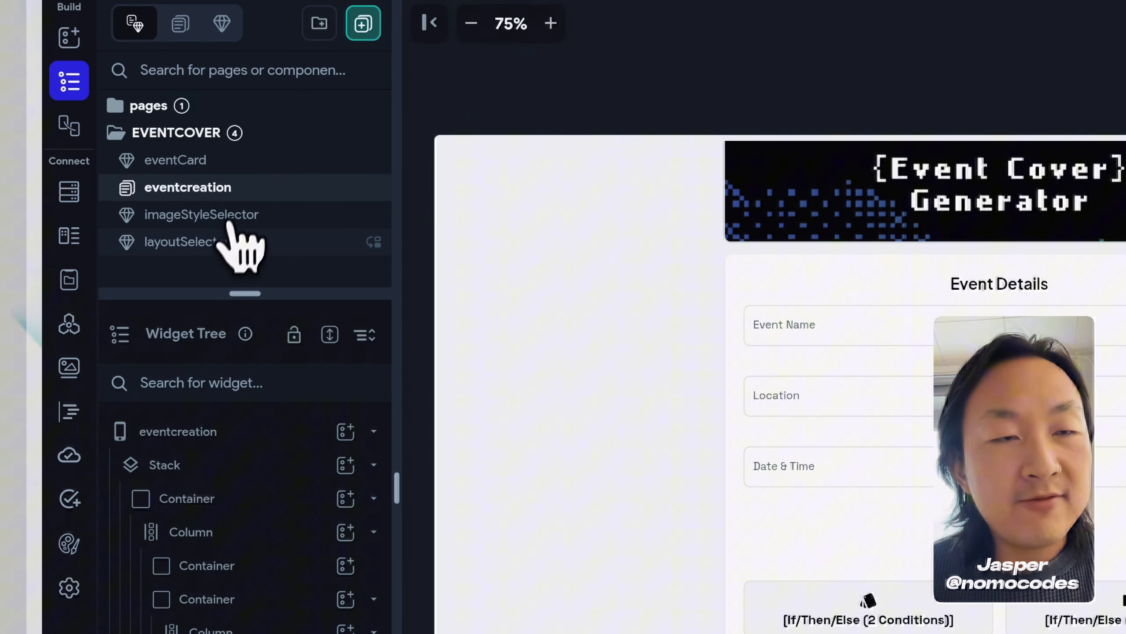
click(221, 244)
click(227, 217)
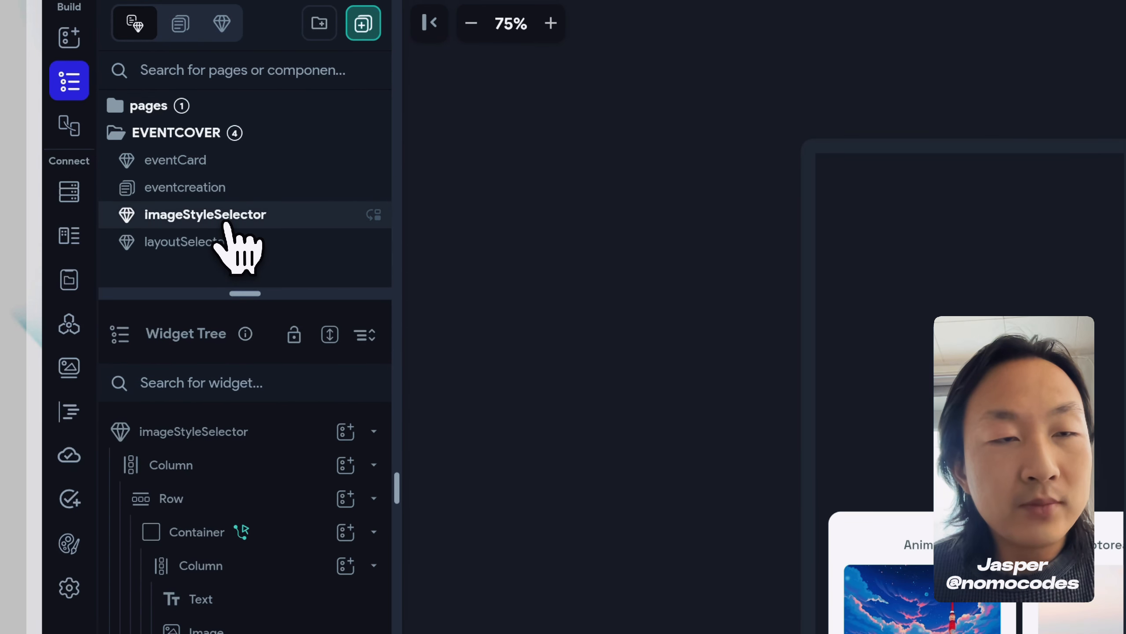
click(227, 196)
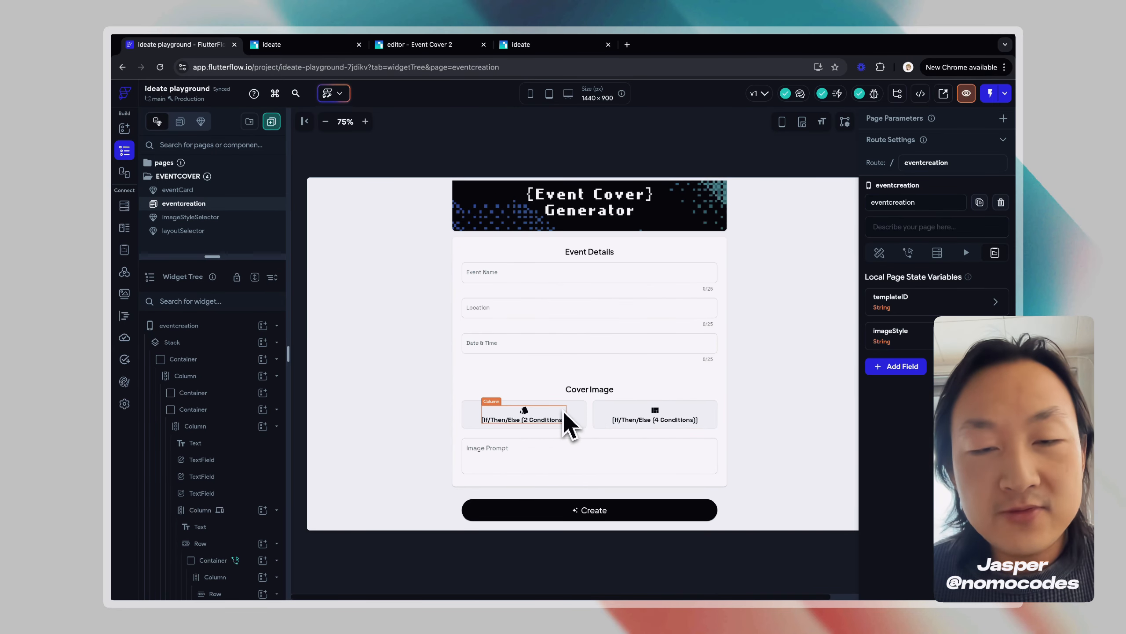
Inspect the two Cover Image selector labels and browse the templates in the layoutSelector component, returning to the eventcreation page.
click(552, 420)
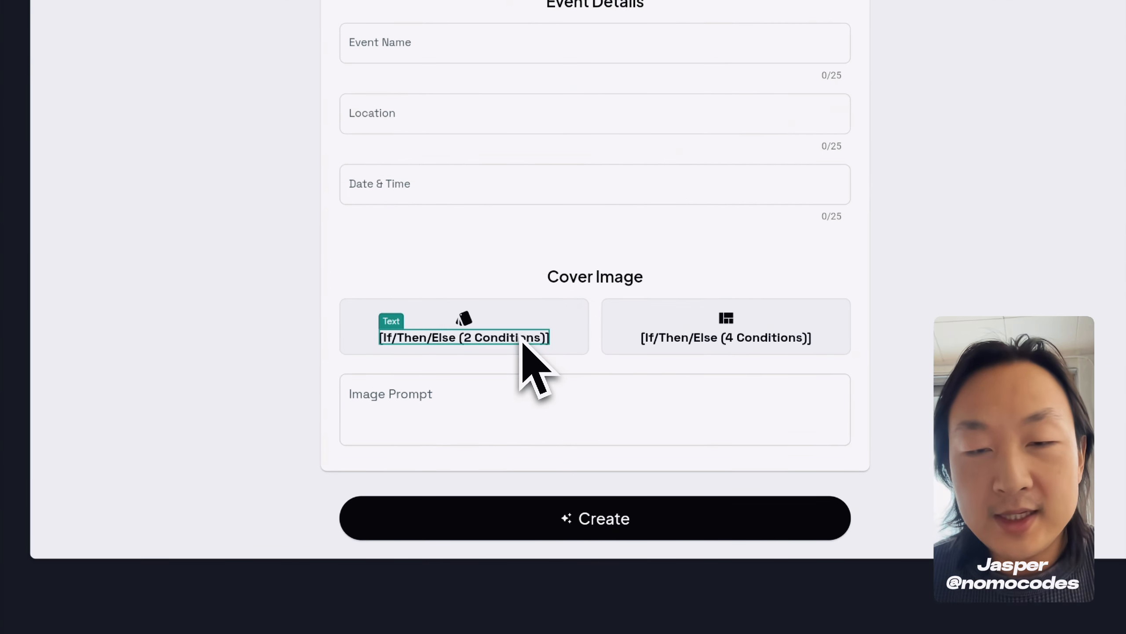
click(738, 342)
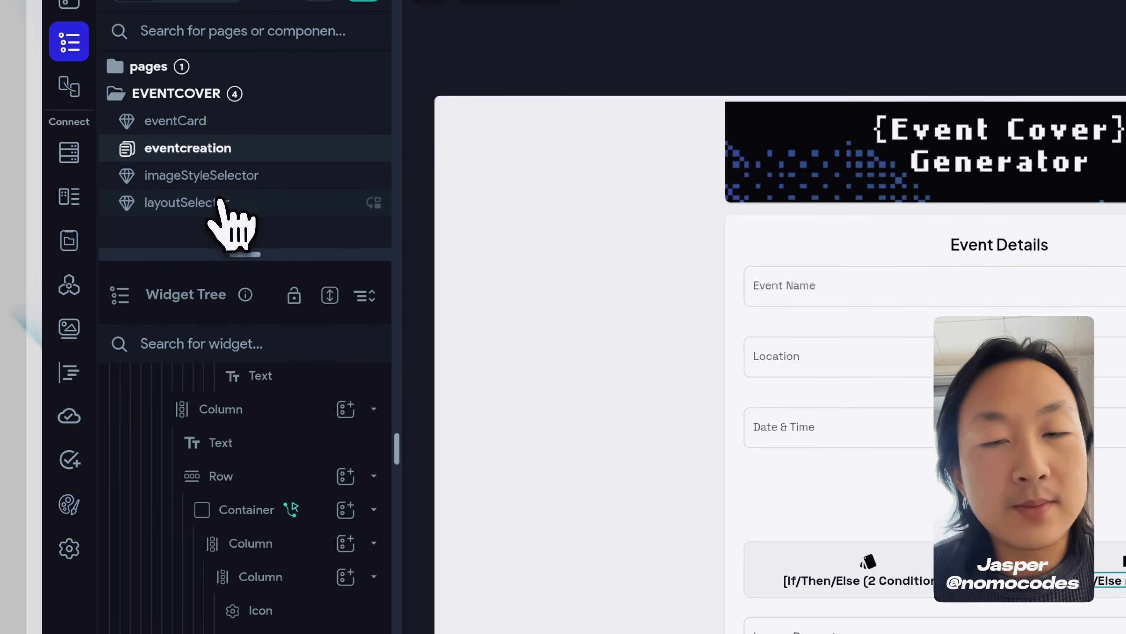
click(220, 202)
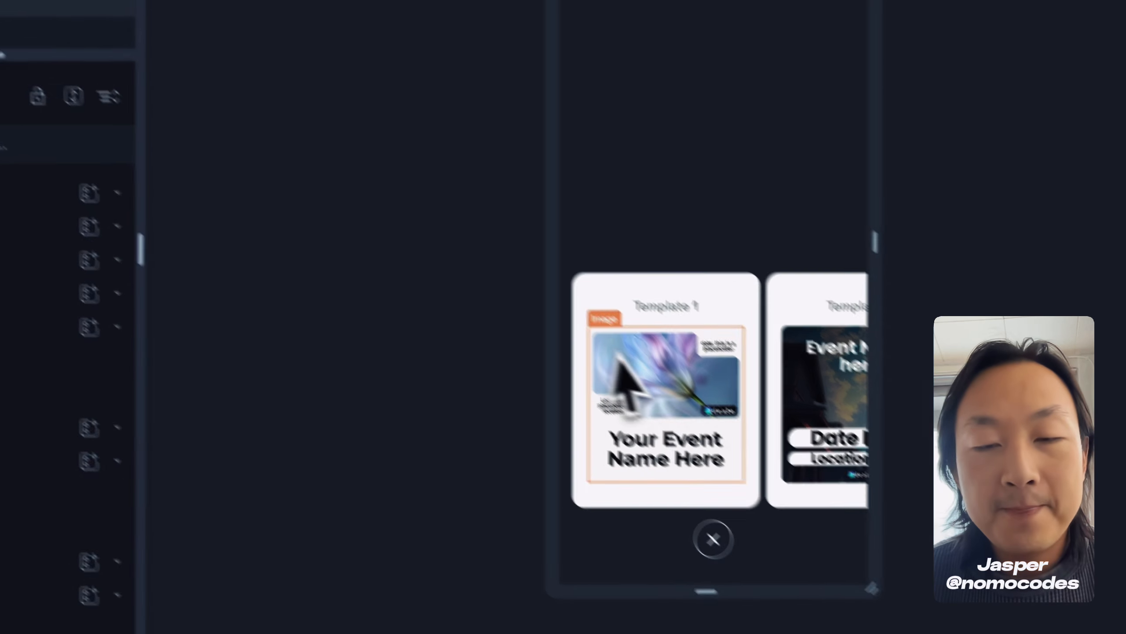
scroll(660, 361, left, 5)
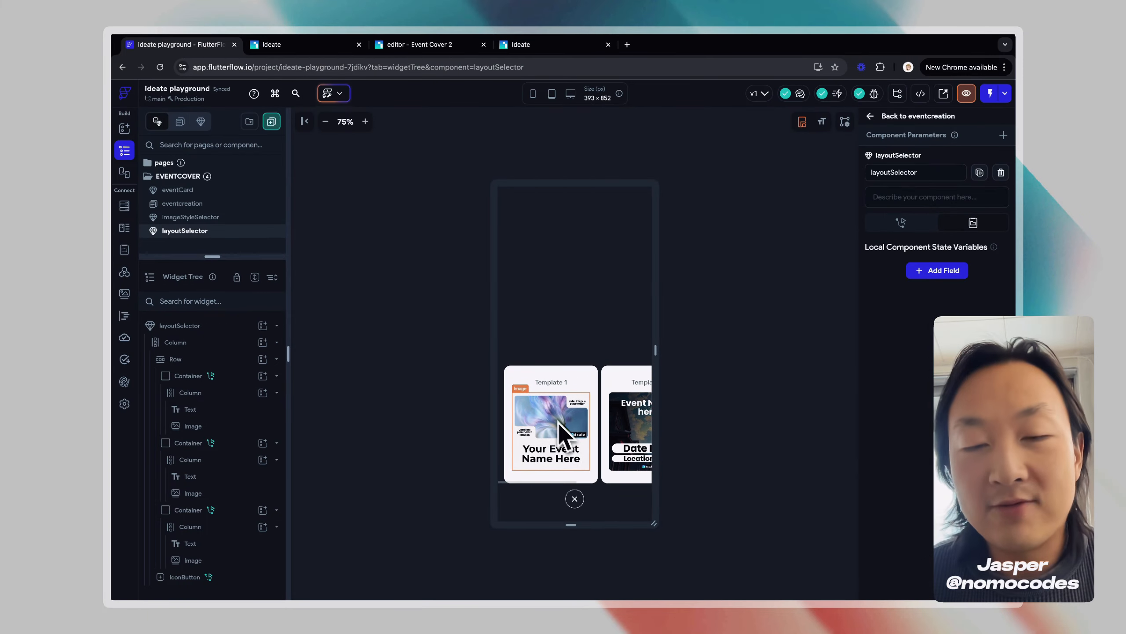
scroll(658, 369, right, 5)
scroll(577, 436, left, 3)
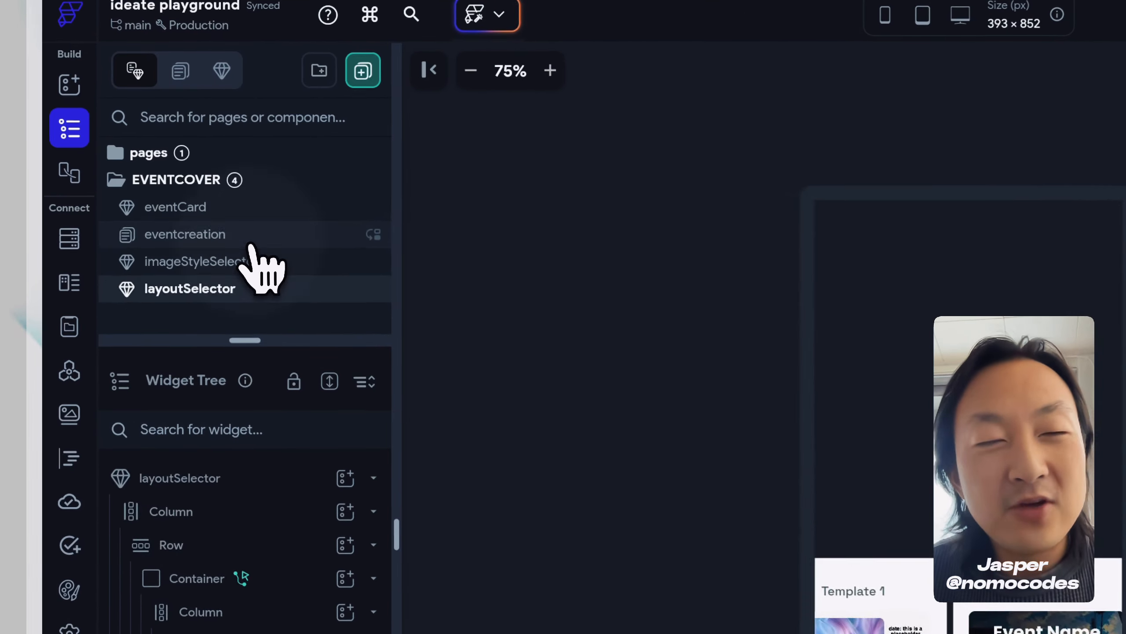
click(214, 205)
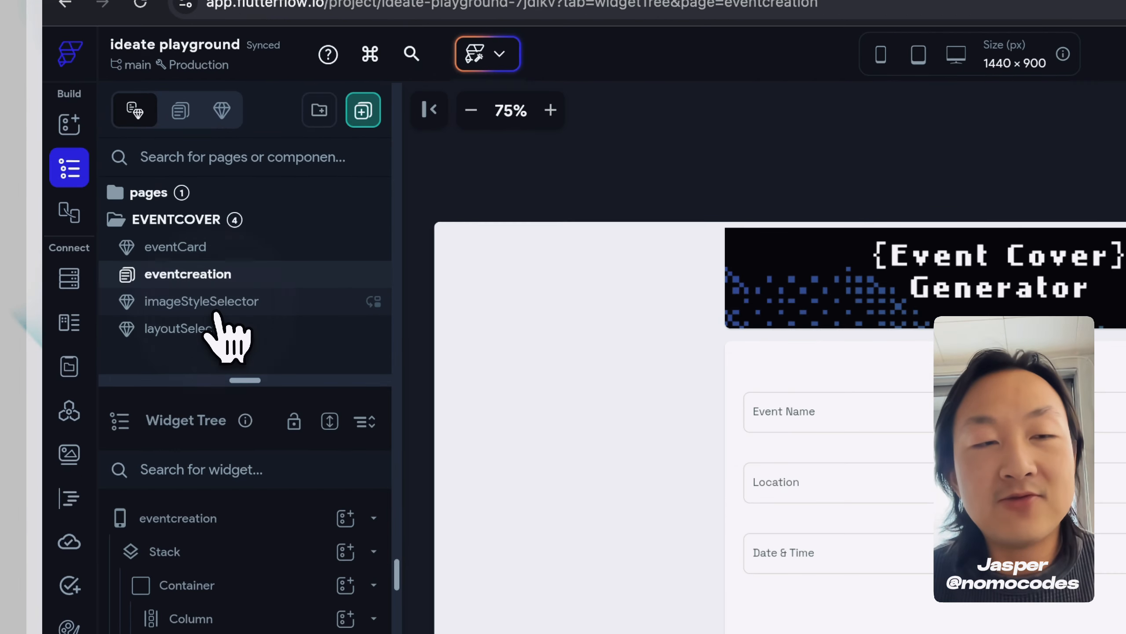
Check the imageStyleSelector component and the layoutSelector component again before going back to the eventcreation page.
click(191, 217)
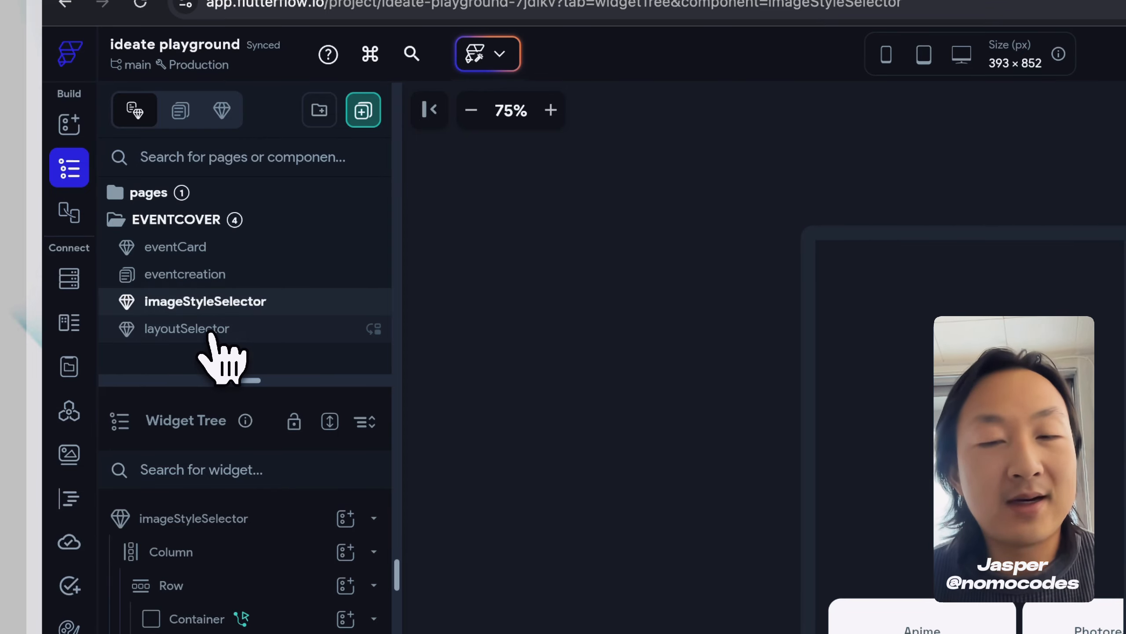
click(212, 330)
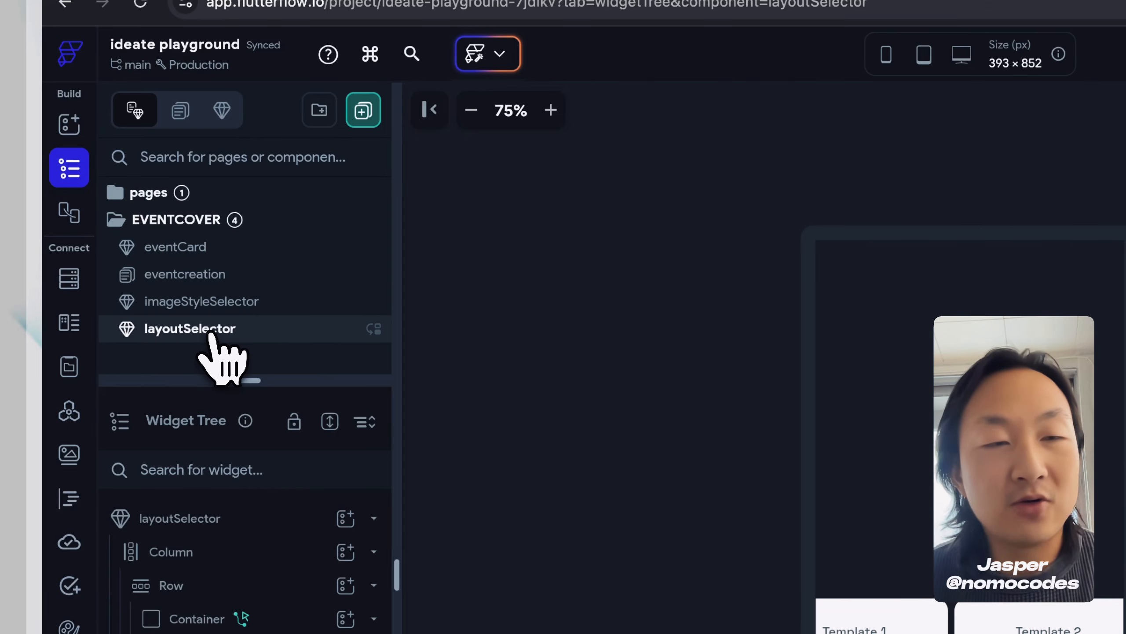
click(223, 276)
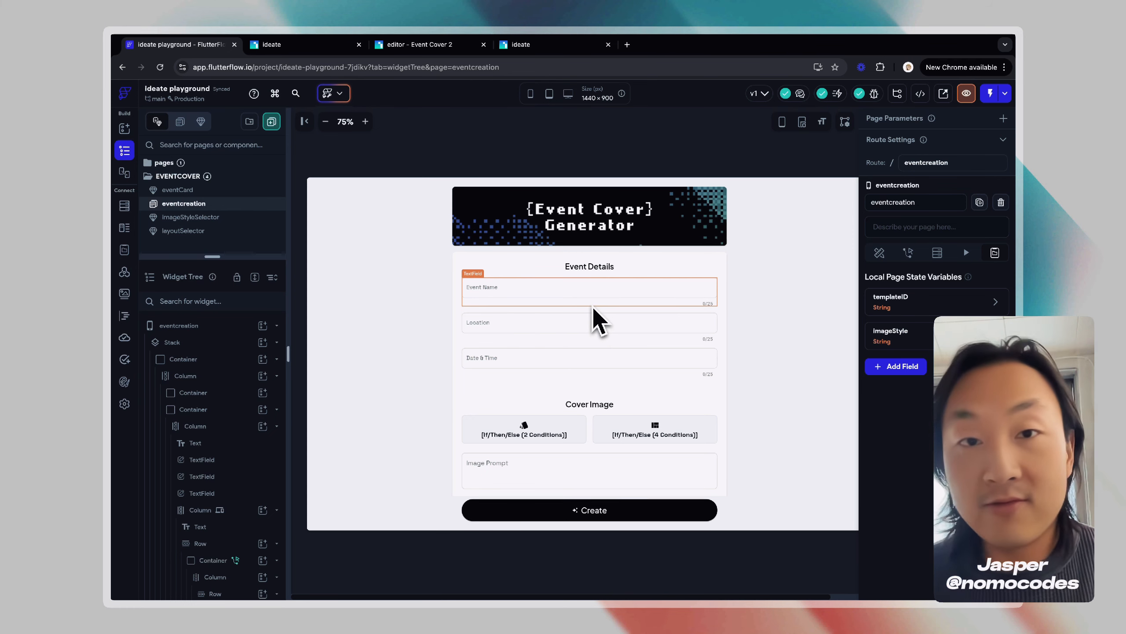
Inspect the Event Name, Location and Date & Time text fields, examining the Date & Time field's properties.
click(614, 290)
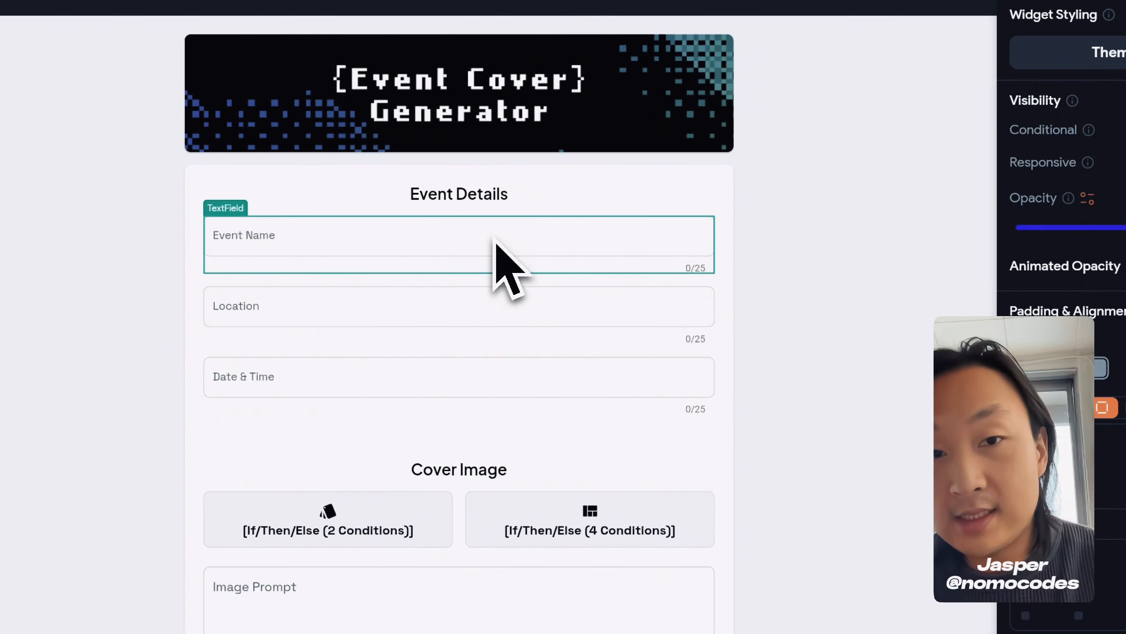
click(439, 313)
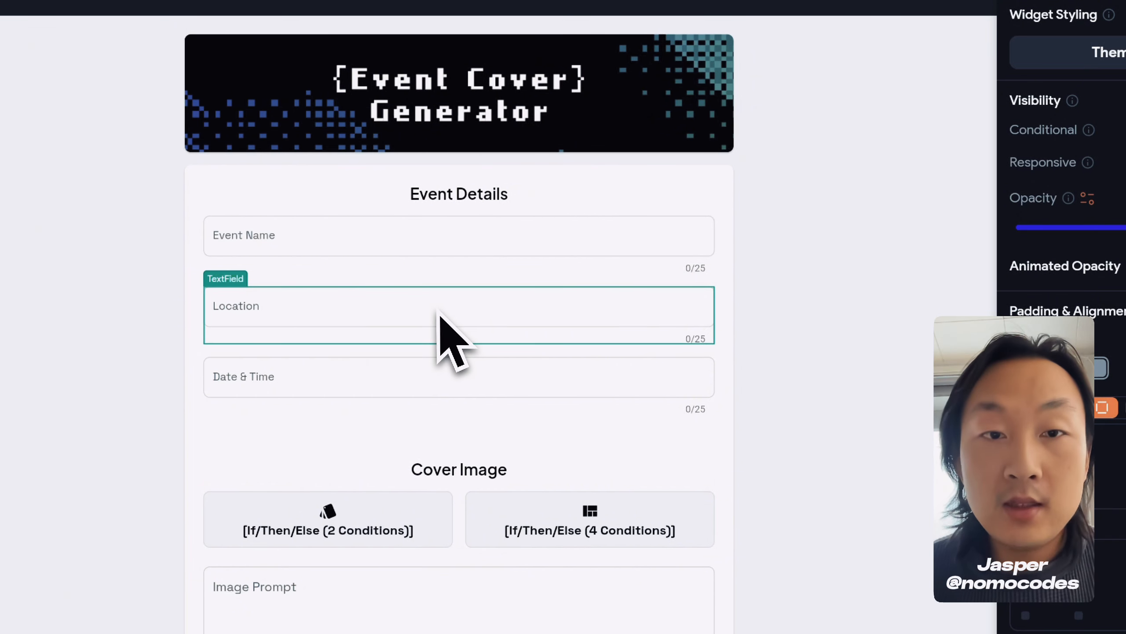
click(384, 389)
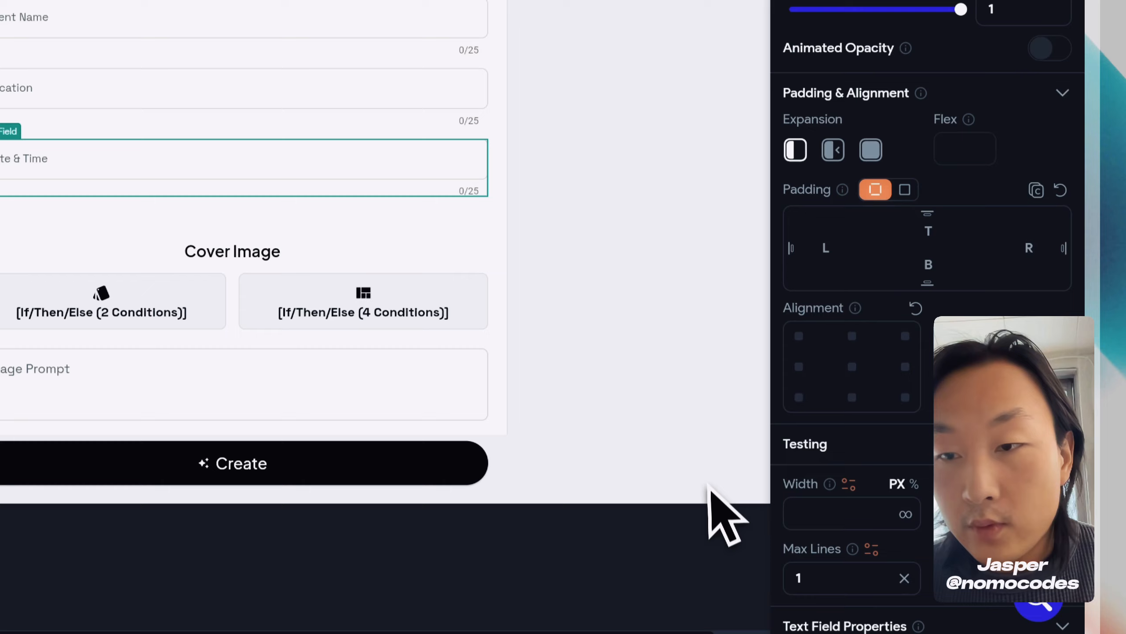
scroll(978, 213, down, 20)
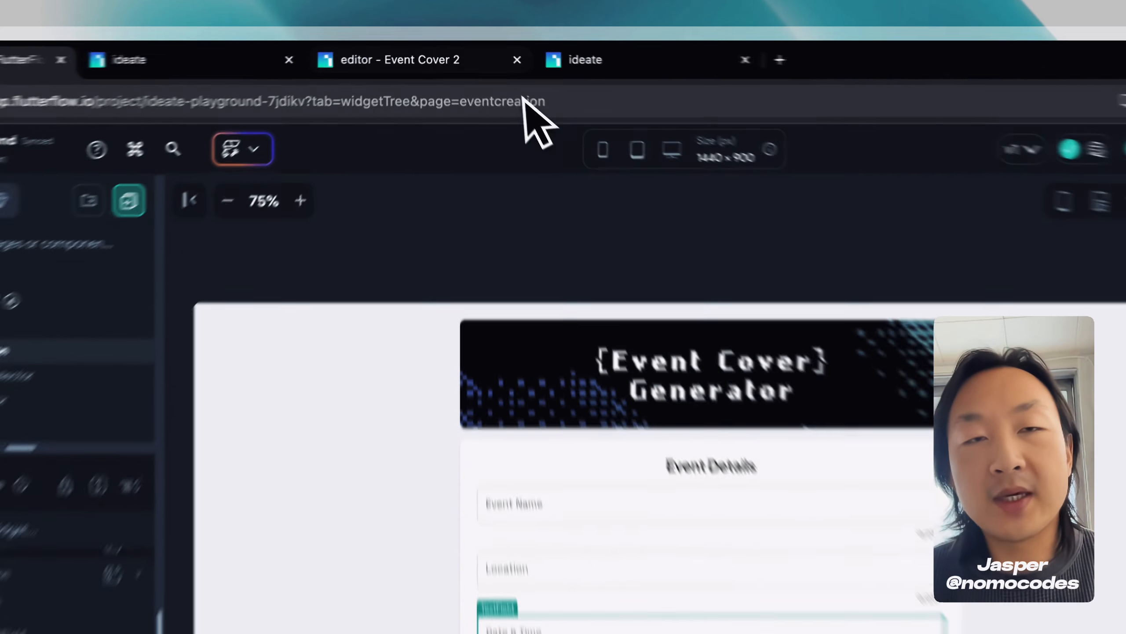
Switch to the Event Cover 2 design in the ideate editor and try overlong placeholder text in the date layer.
click(461, 62)
click(533, 377)
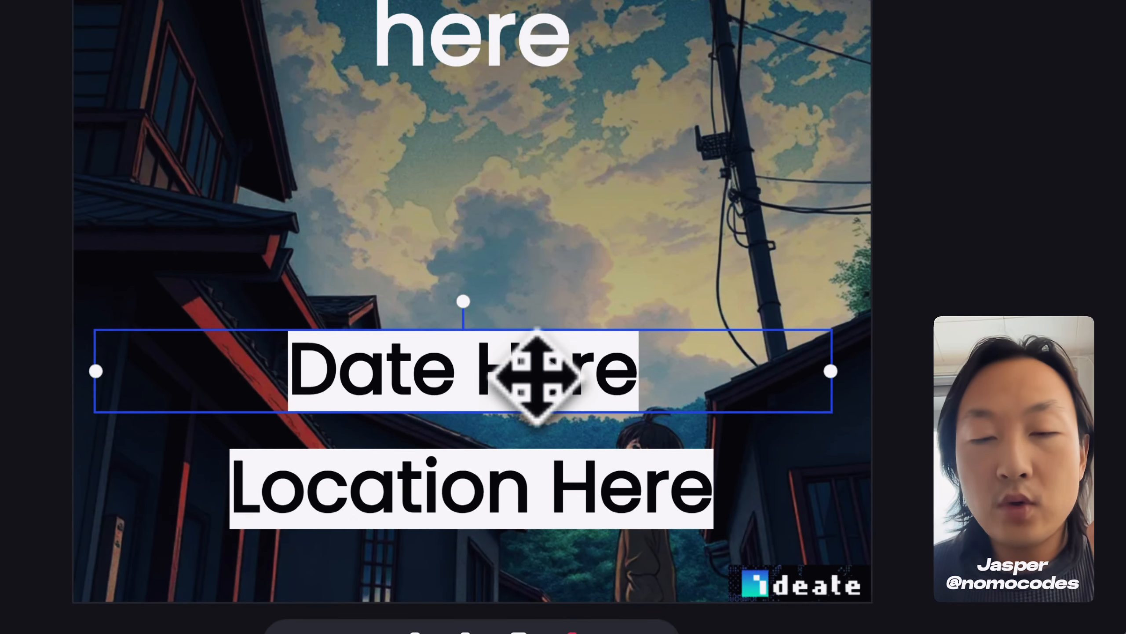
scroll(621, 373, down, 3)
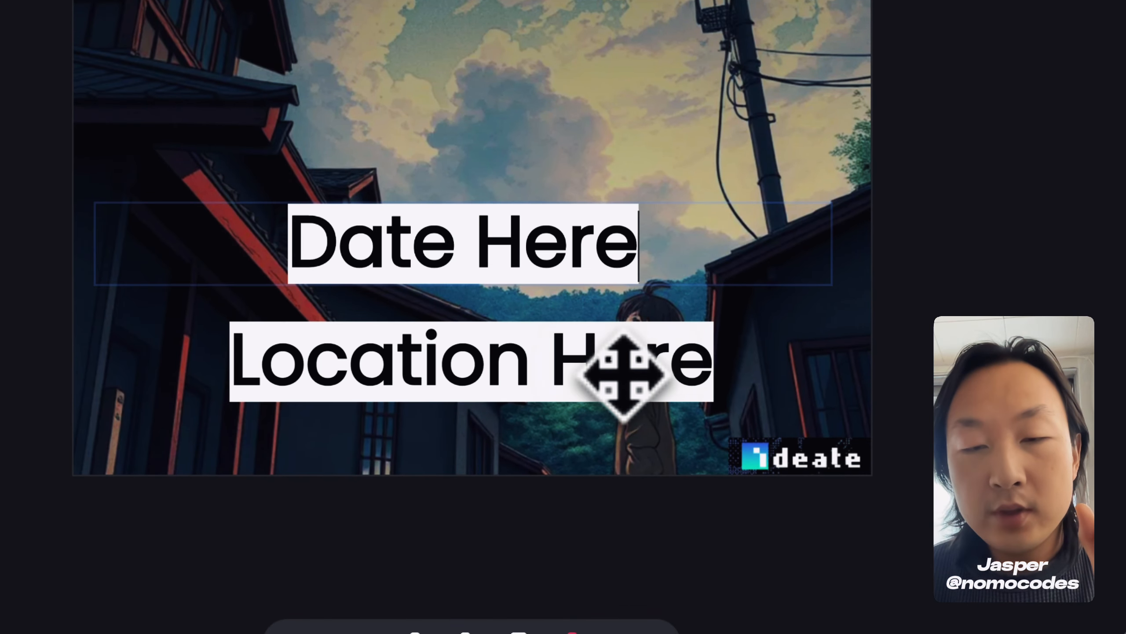
click(612, 277)
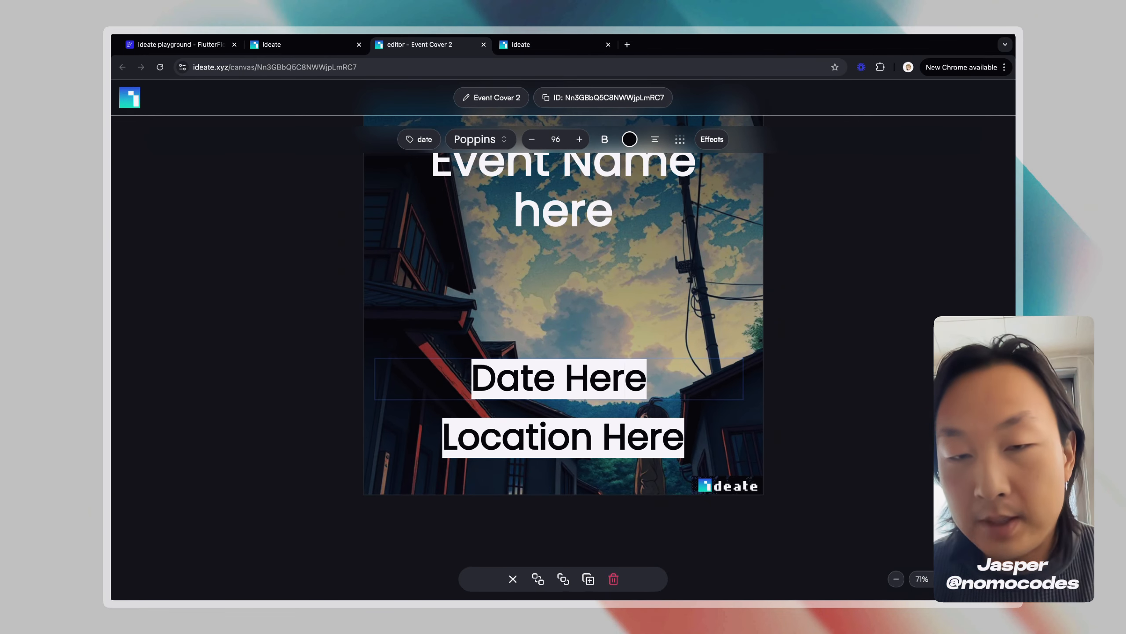
text(iuwbrefiwbfiuewbf)
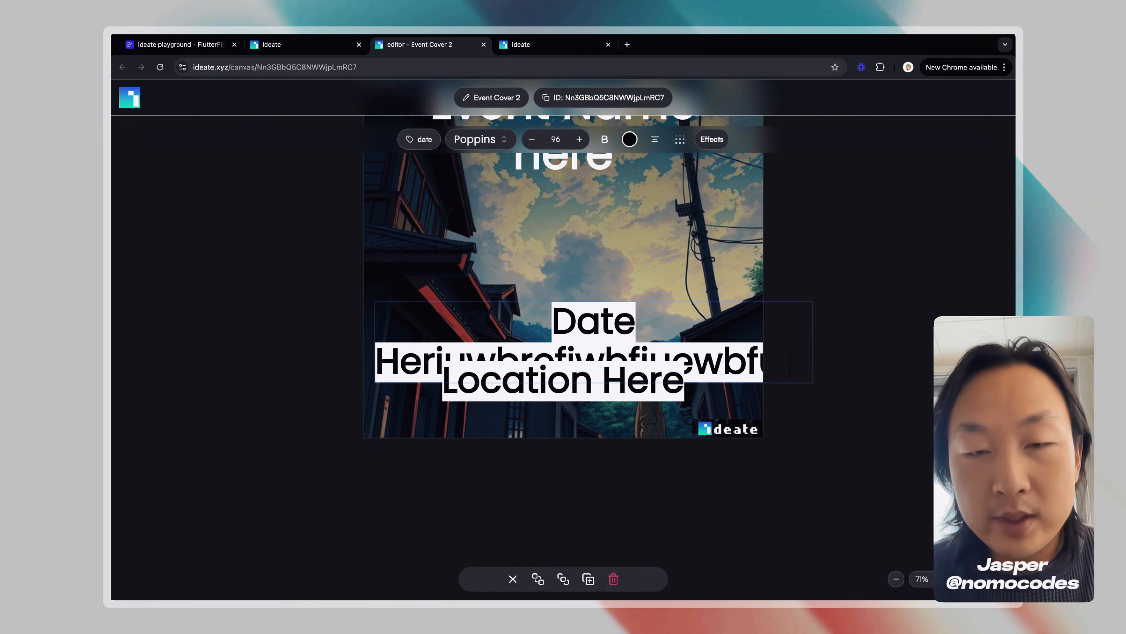
scroll(679, 315, up, 3)
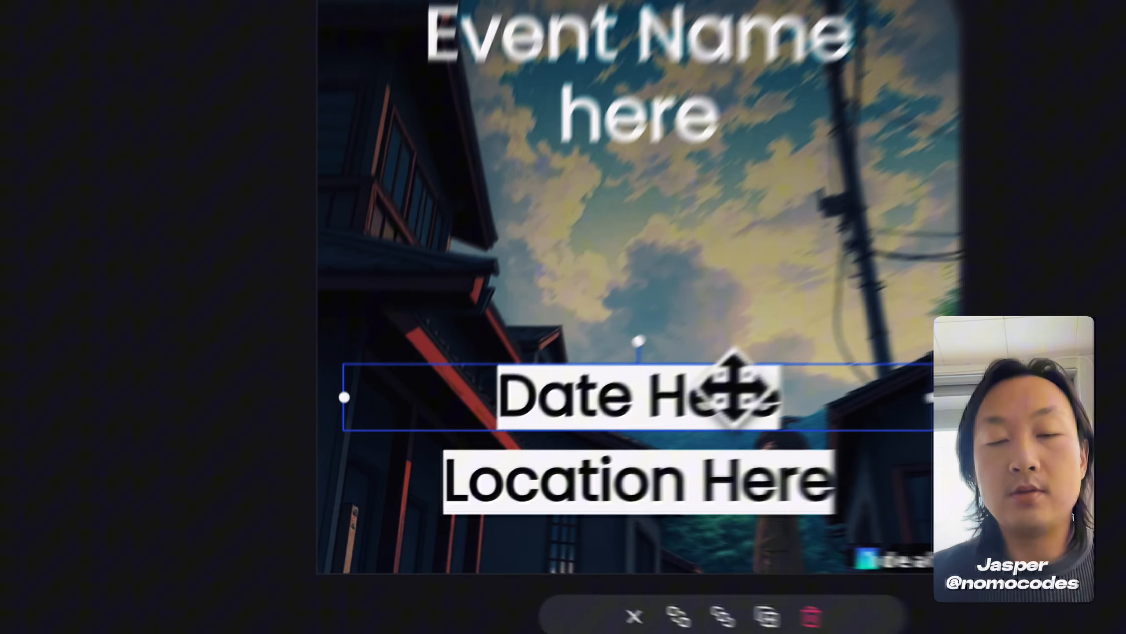
Select the location, date and event name text layers in turn to examine their tags.
click(561, 394)
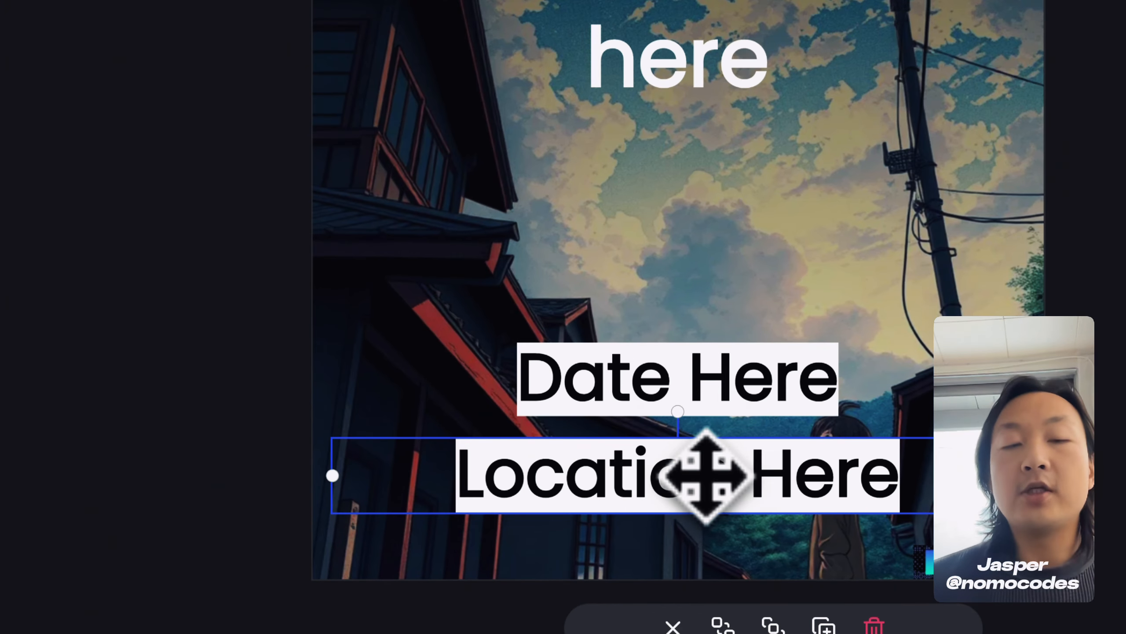
click(564, 308)
click(691, 372)
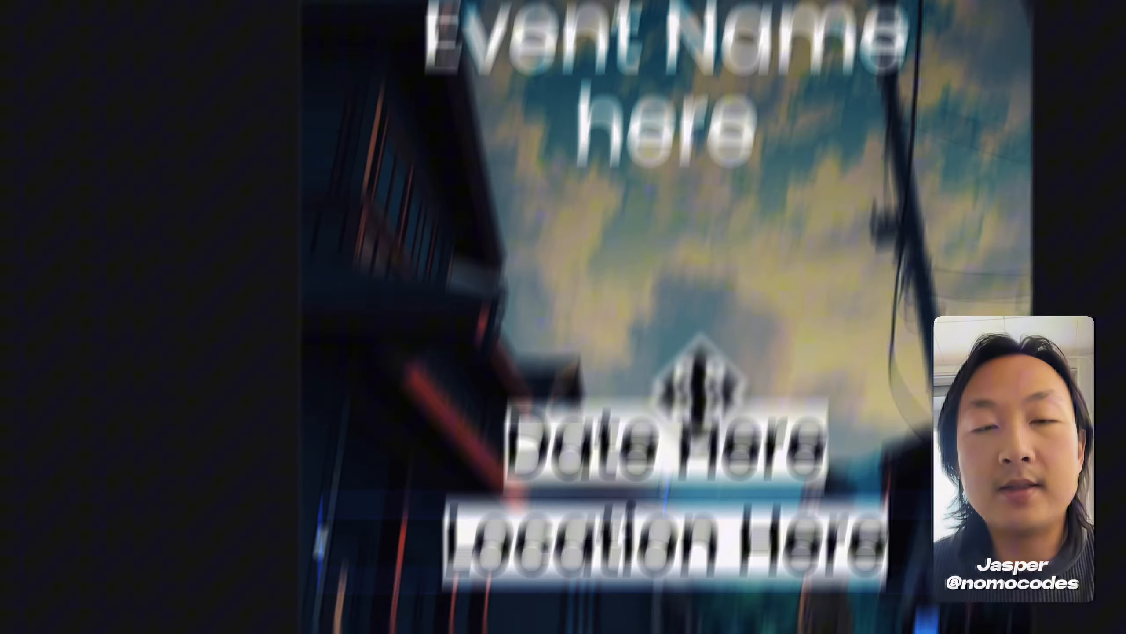
click(714, 27)
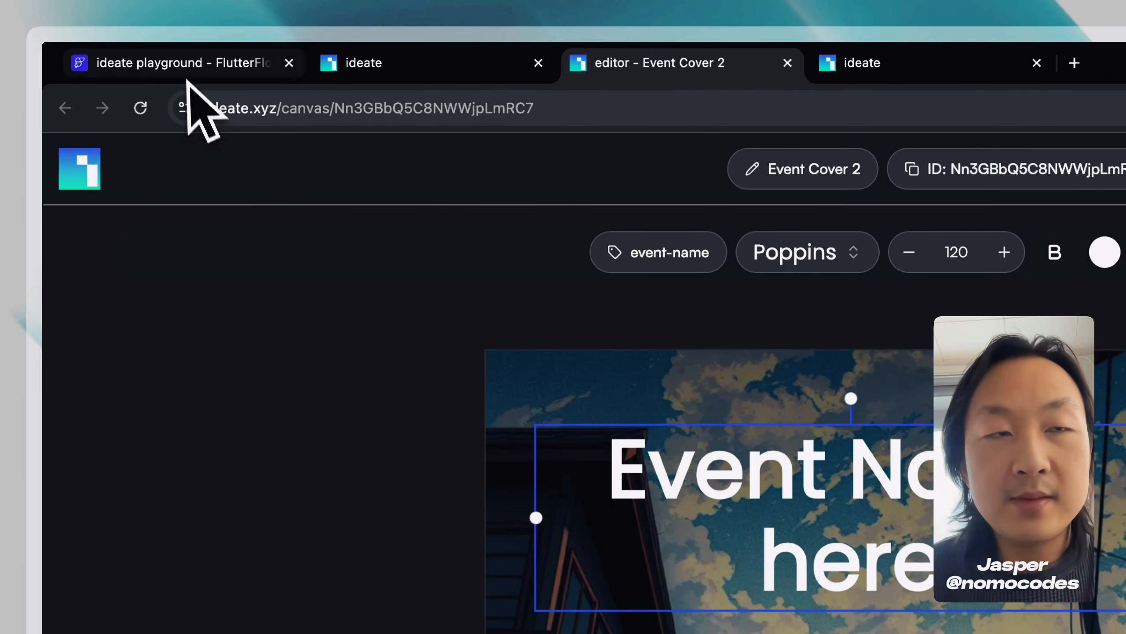
Switch back to the FlutterFlow project and examine the Max Length setting of the Event Name, Location and Date & Time text fields.
click(191, 71)
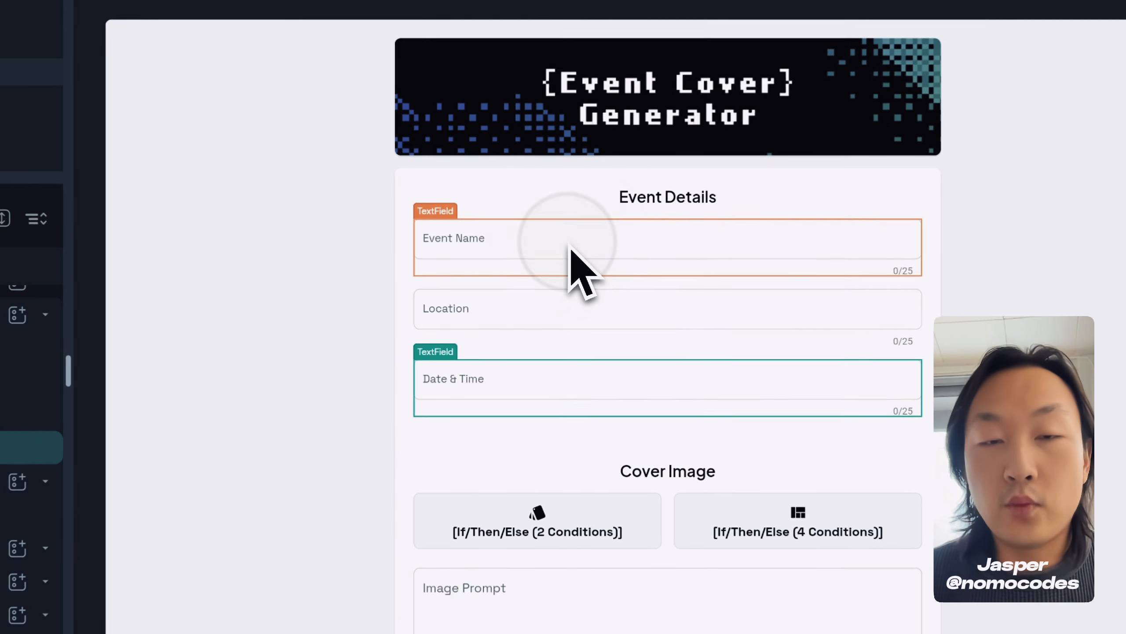
click(541, 292)
click(530, 329)
click(526, 368)
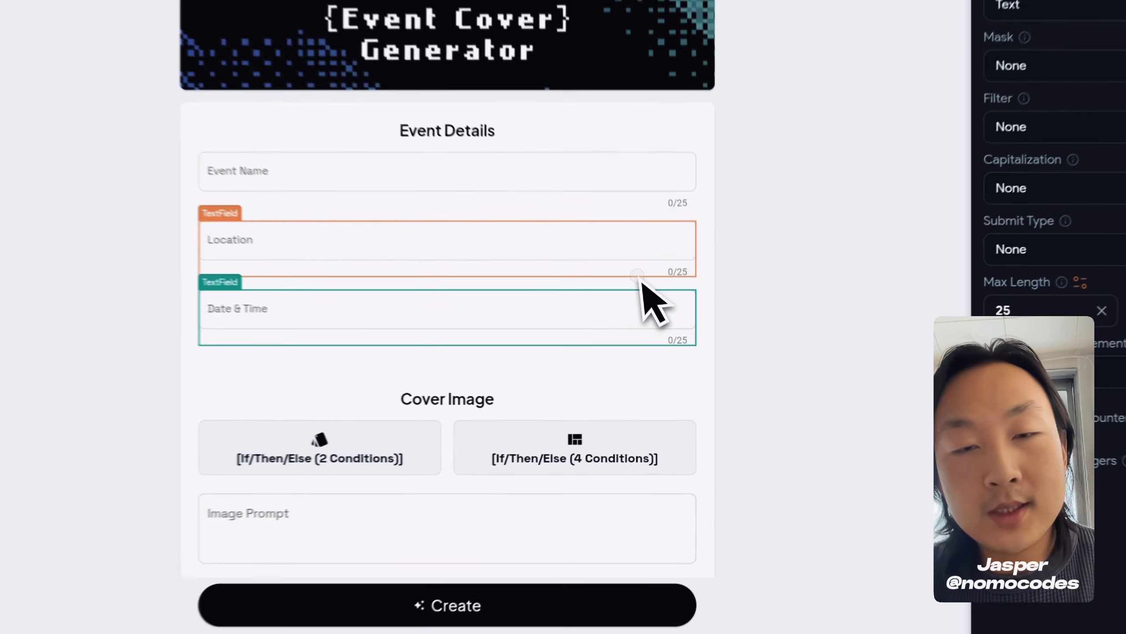
click(670, 326)
click(673, 295)
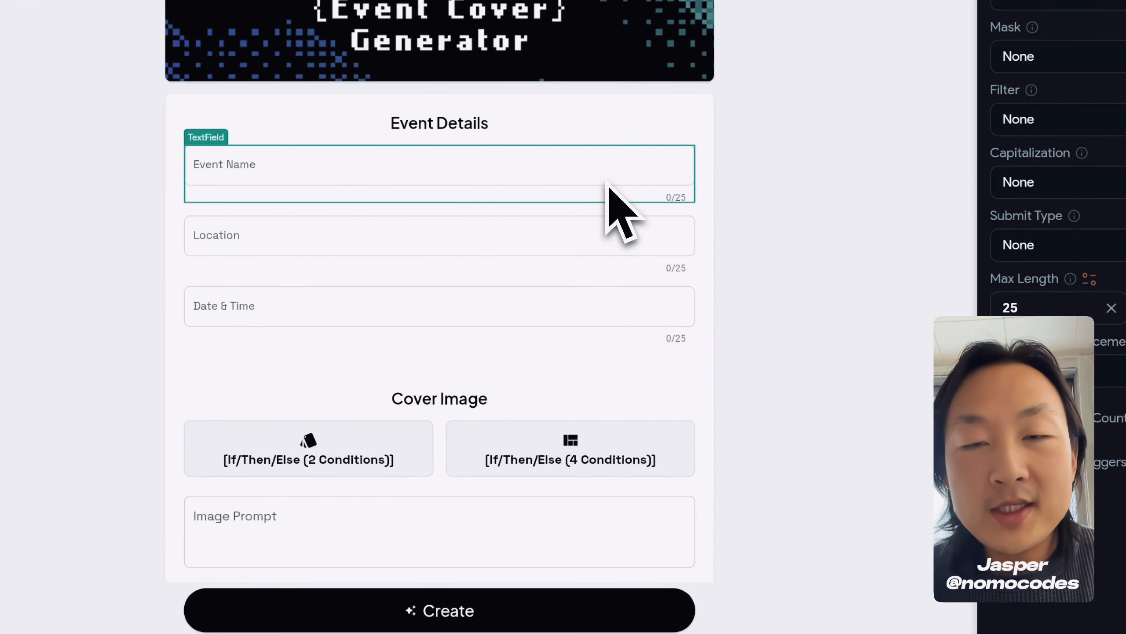
click(545, 255)
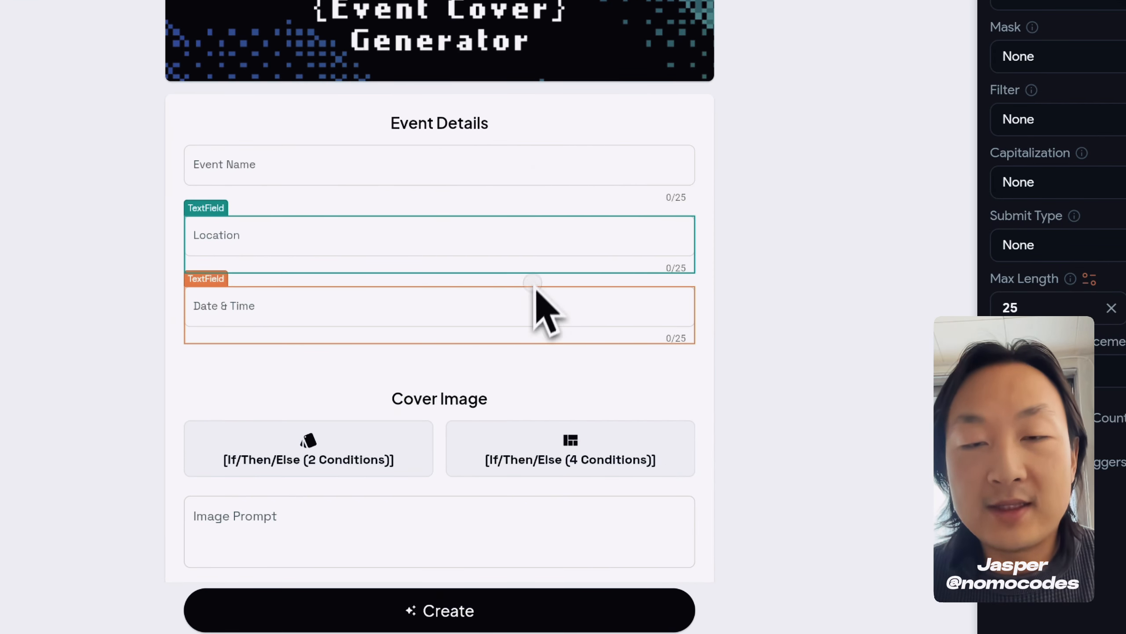
click(533, 299)
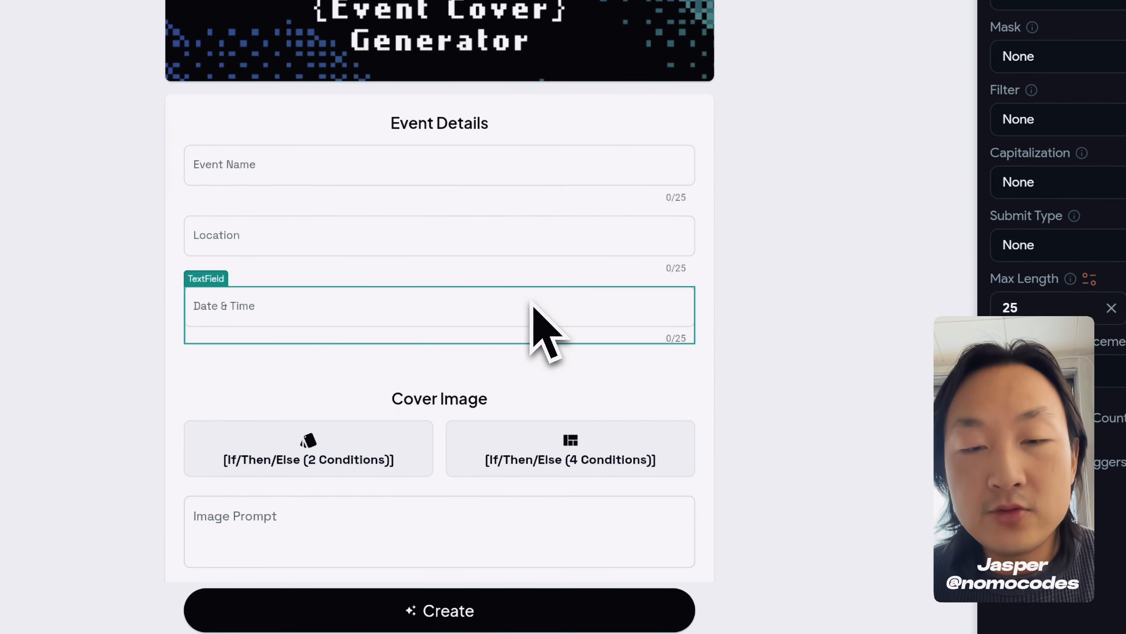
Inspect the image style container's action flow, examining the Bottom Sheet action that shows the imageStyleSelector component.
click(431, 450)
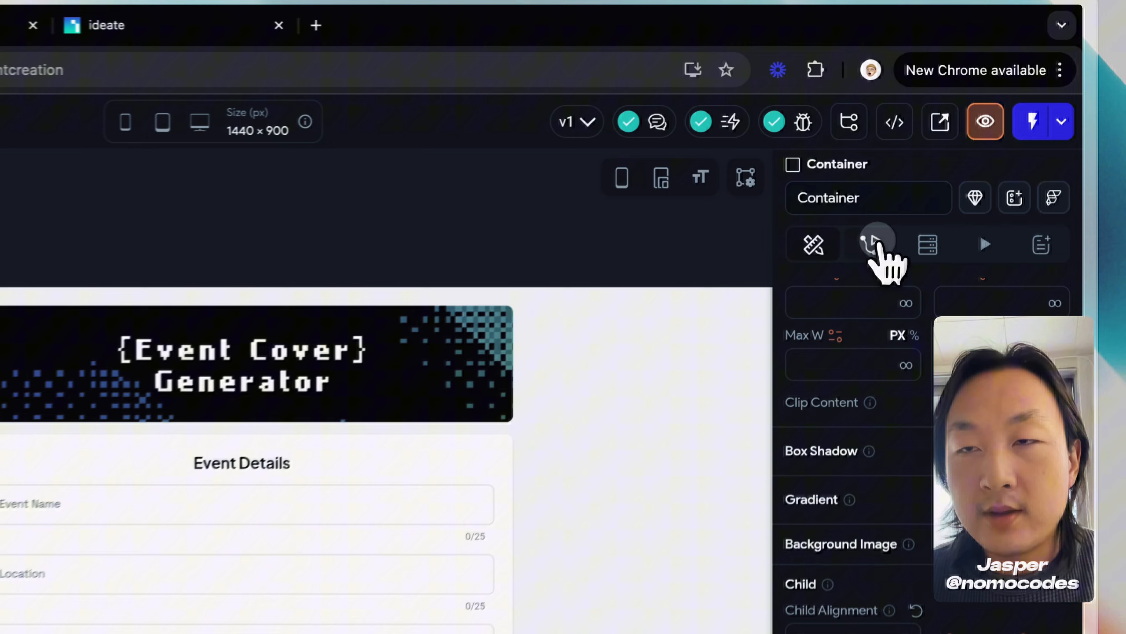
click(908, 155)
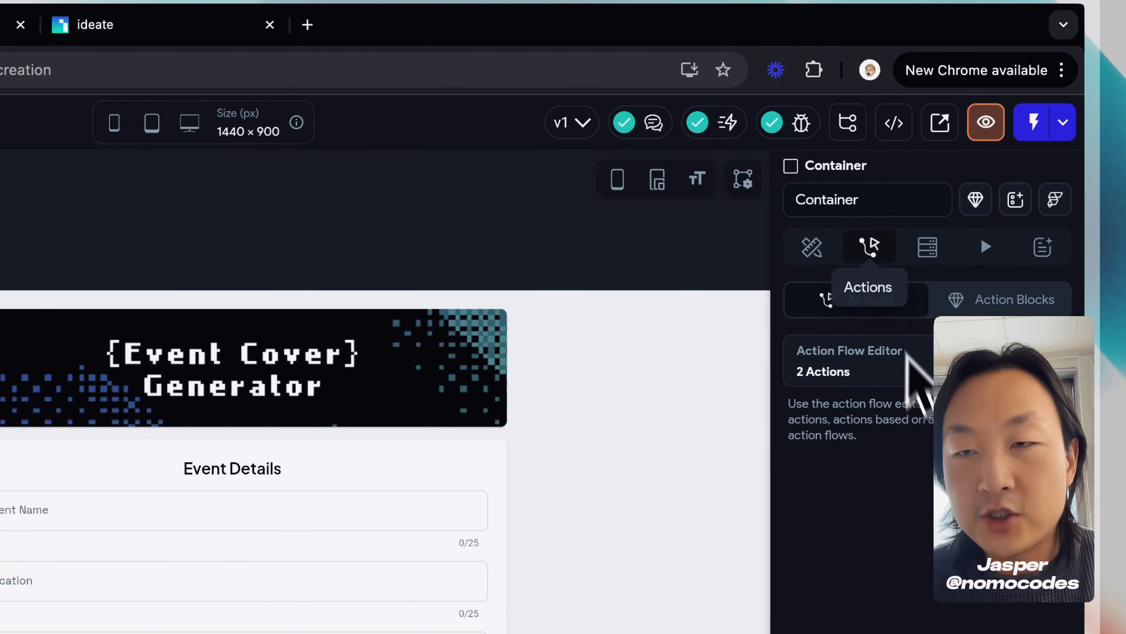
click(931, 219)
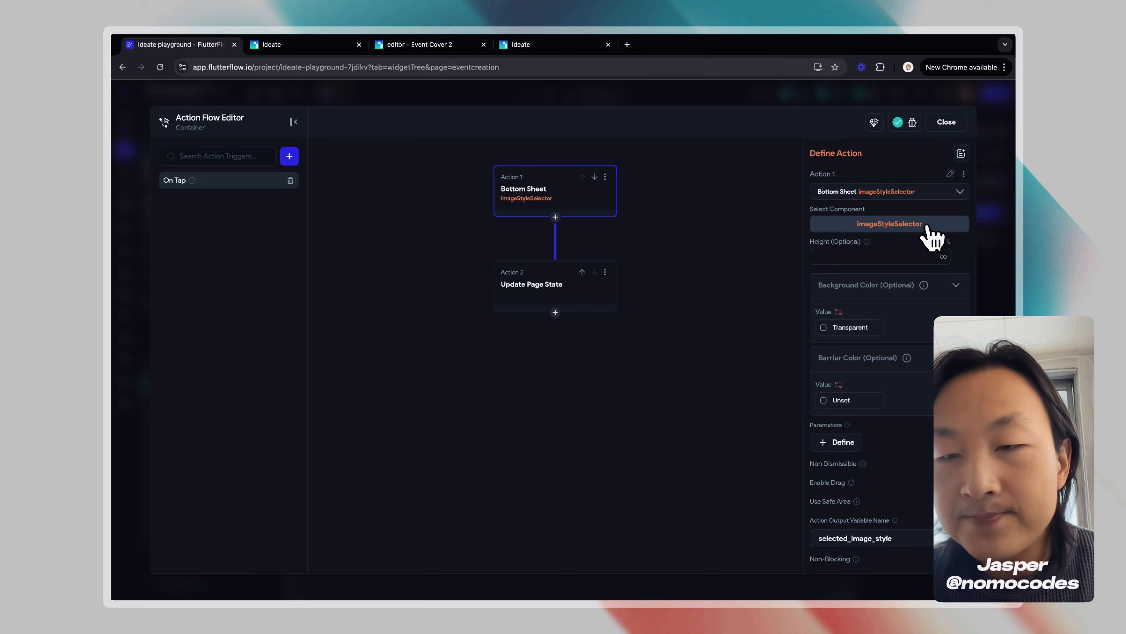
scroll(894, 328, down, 3)
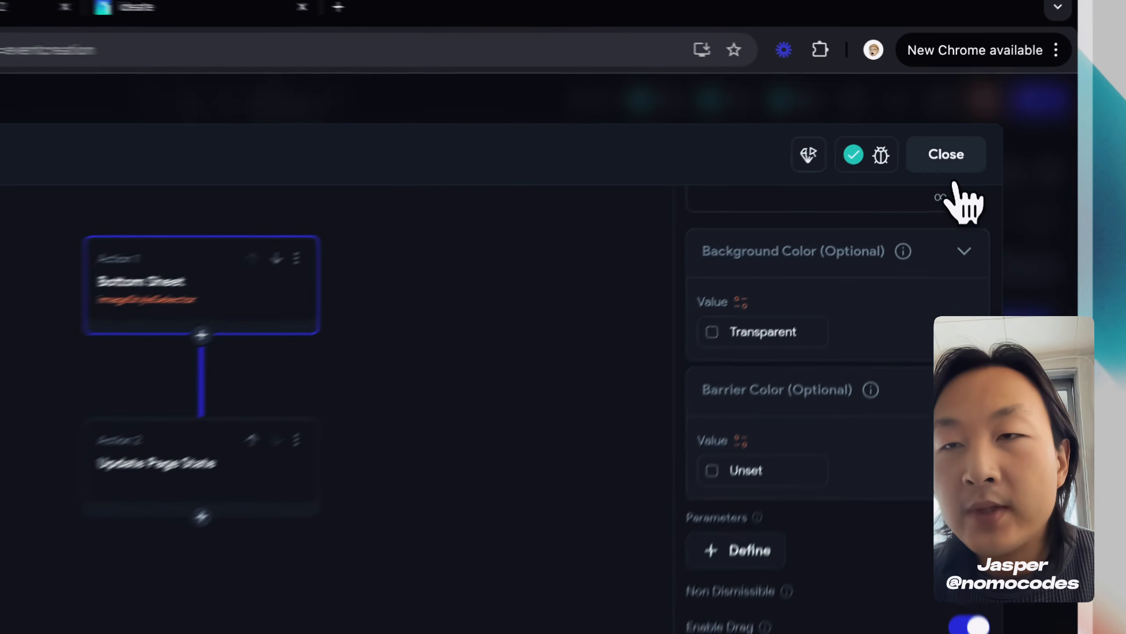
click(947, 121)
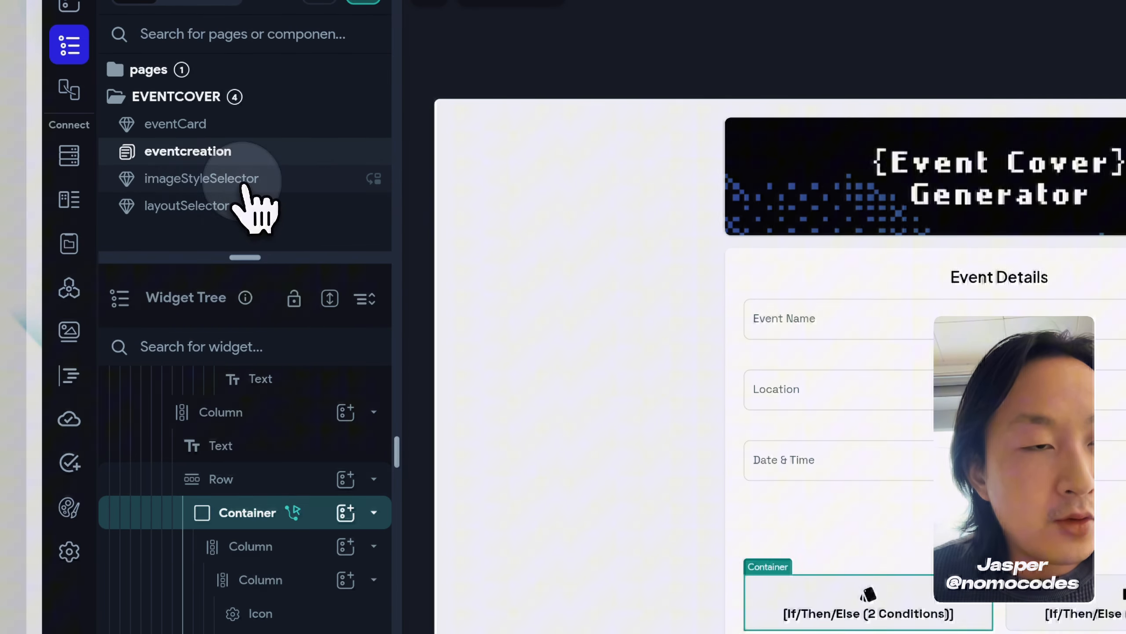
Open the imageStyleSelector component and look through its style cards, from Anime to 3D.
click(208, 140)
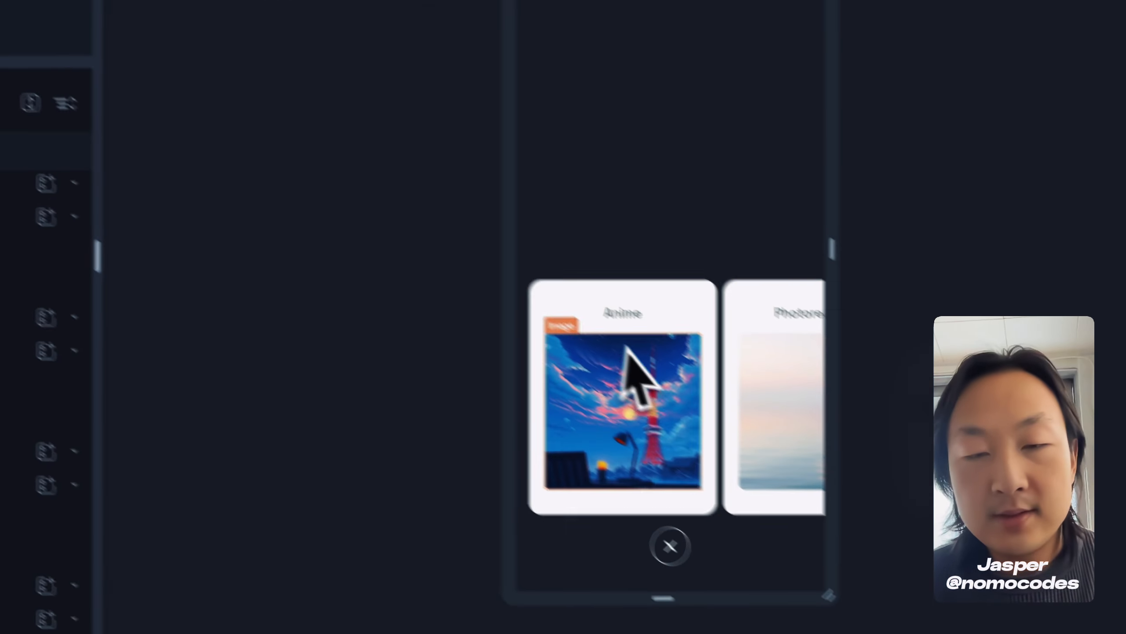
scroll(1042, 586, right, 8)
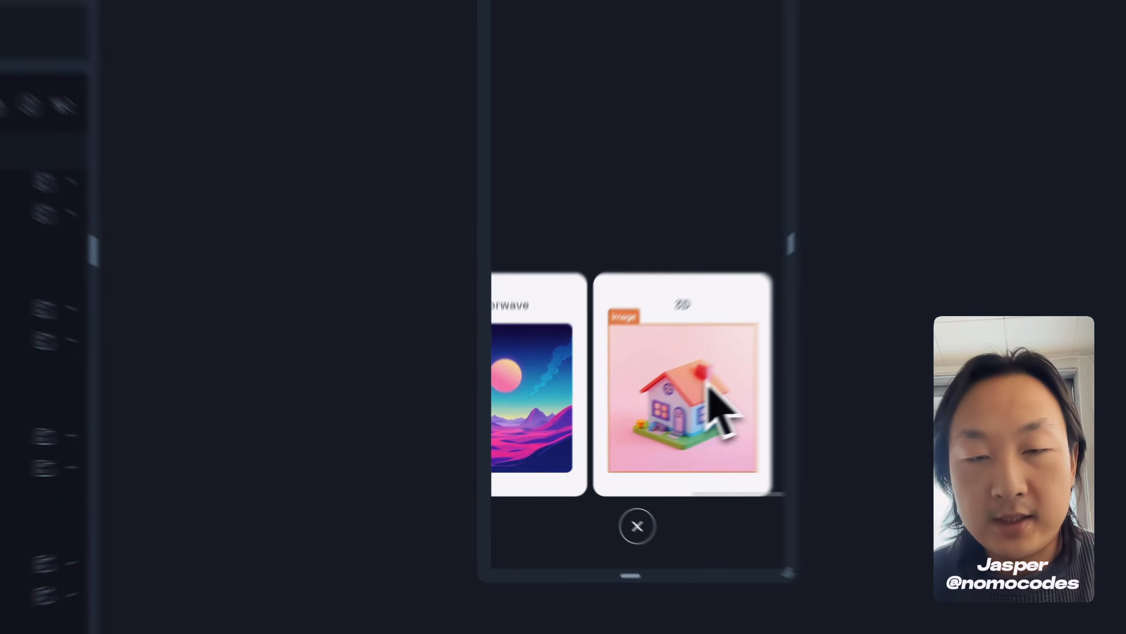
scroll(1043, 588, left, 8)
scroll(612, 423, right, 5)
scroll(611, 423, left, 5)
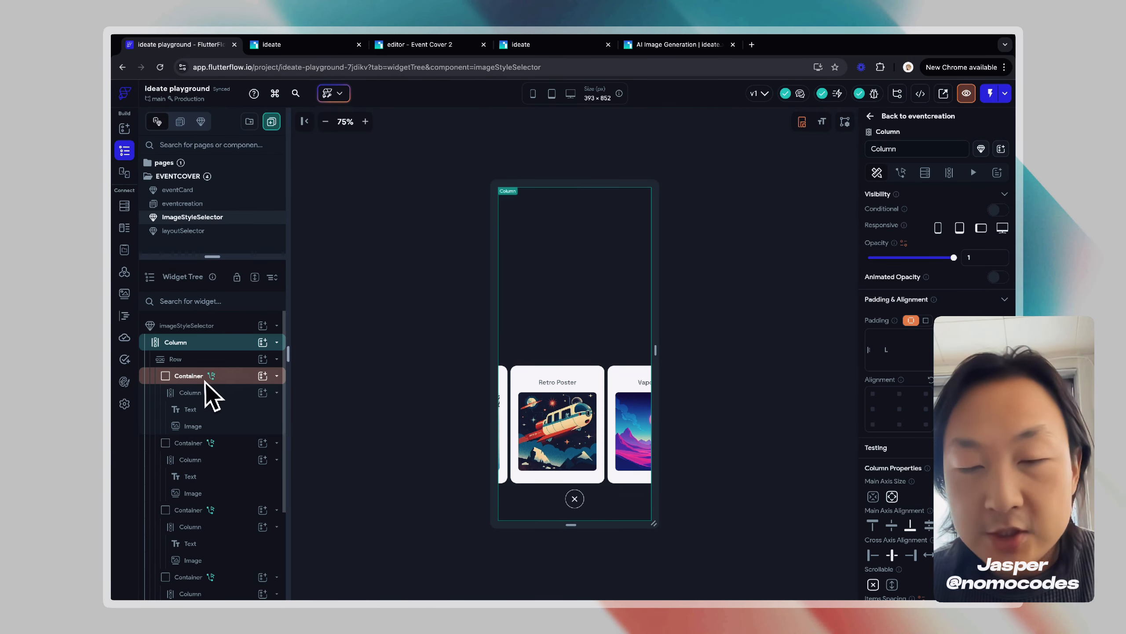
scroll(599, 424, left, 3)
scroll(584, 422, right, 5)
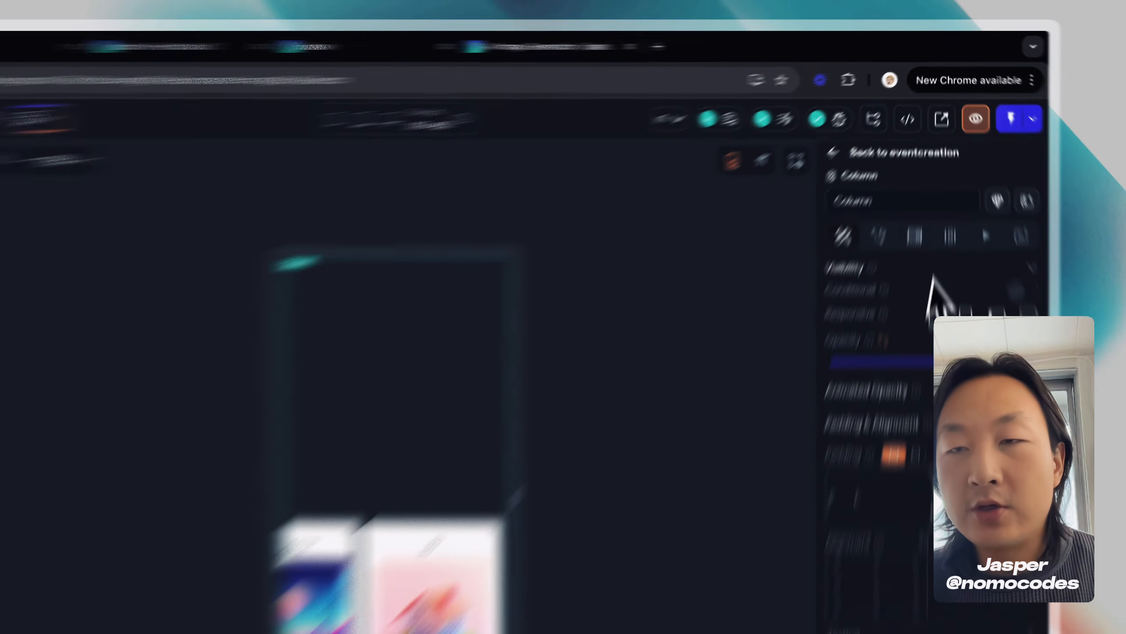
Check the actions of the first style card's container in imageStyleSelector, and return to the eventcreation page.
click(900, 173)
click(244, 374)
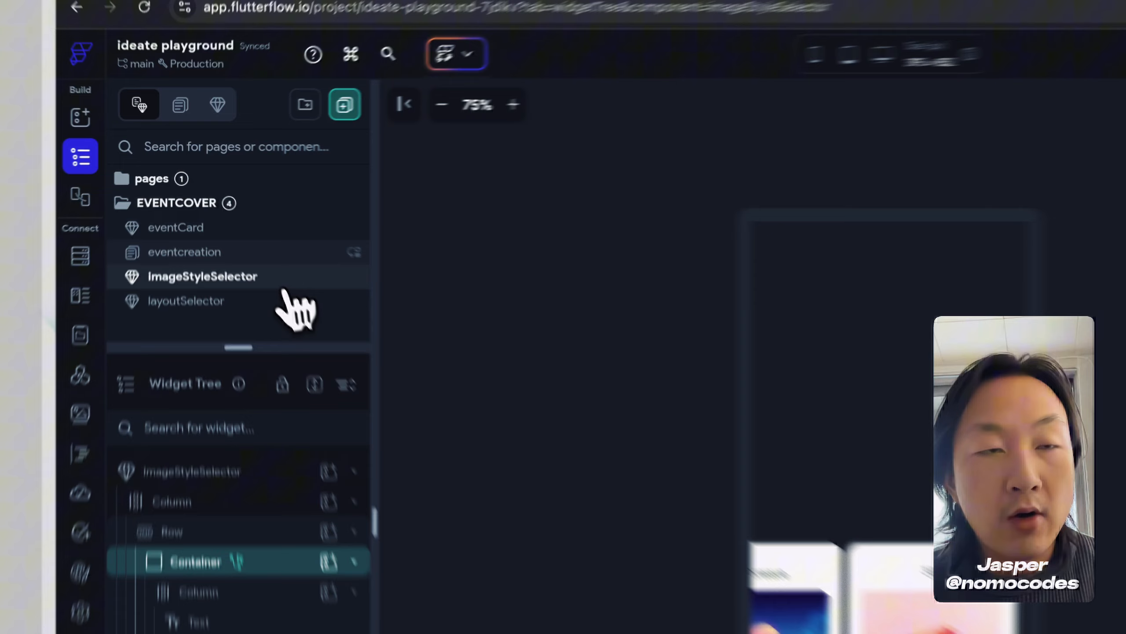
click(248, 255)
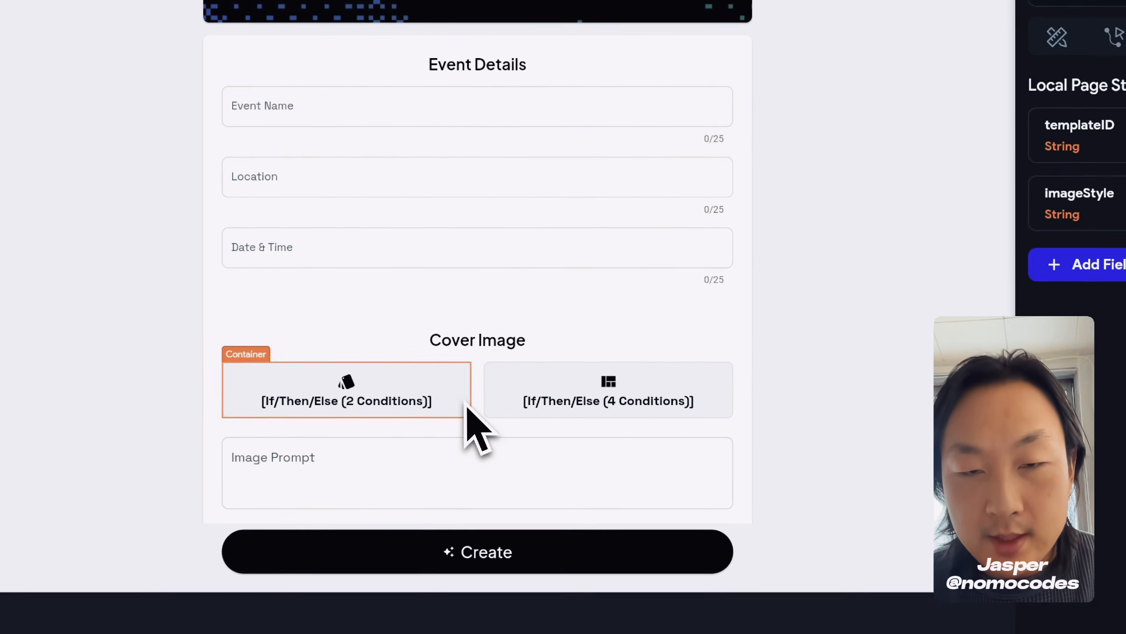
Examine the image style container's Bottom Sheet output variable and the Update Page State action that uses it.
click(464, 403)
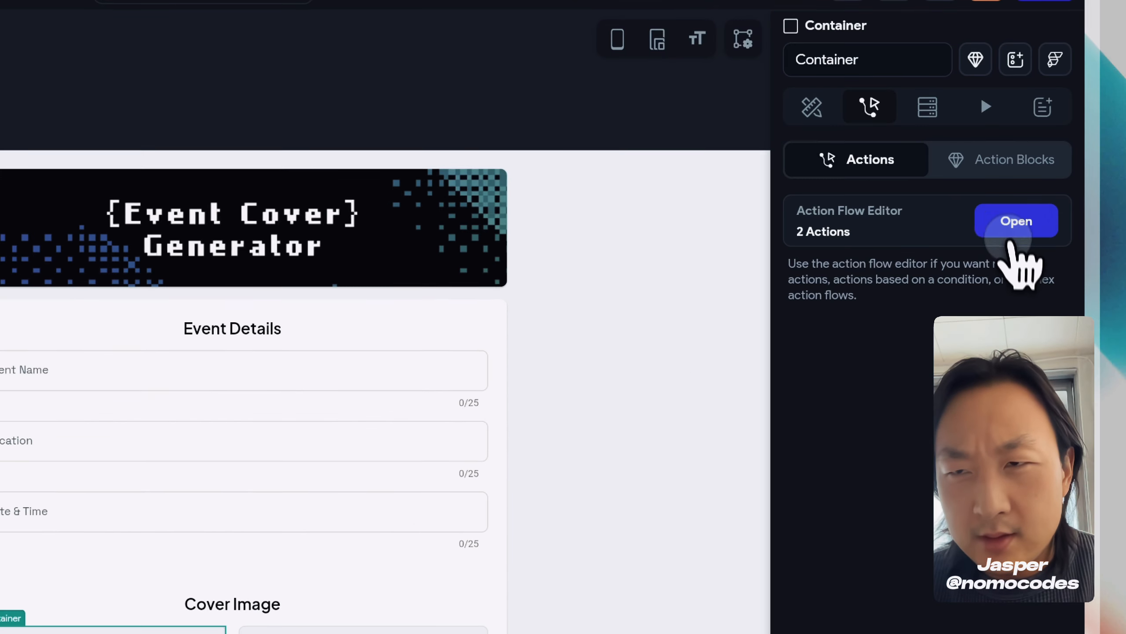
click(1013, 232)
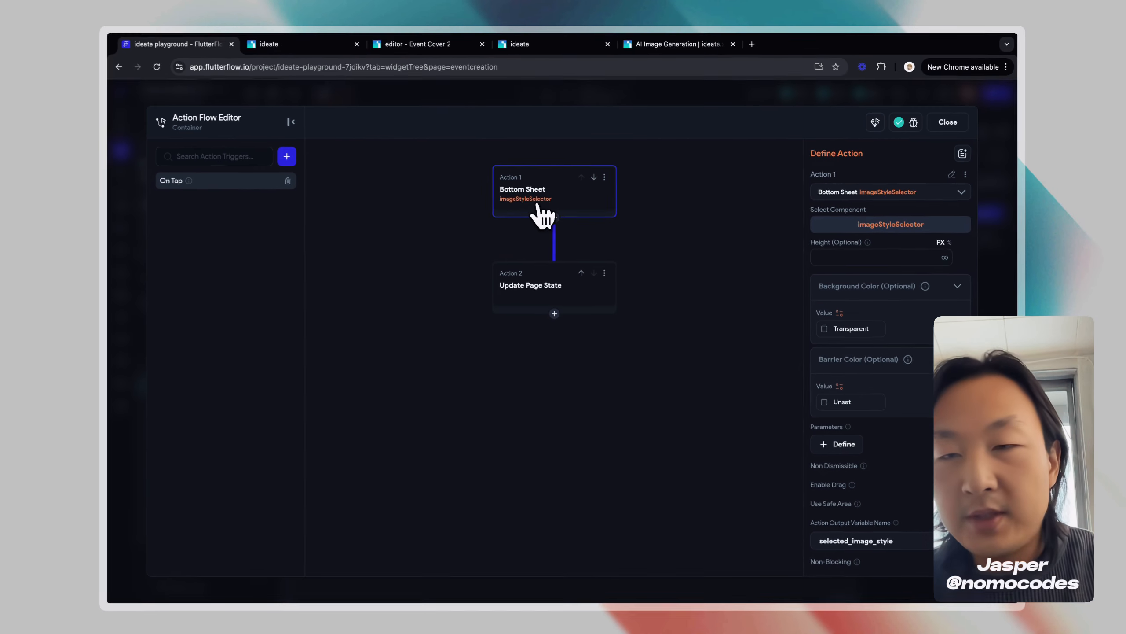
scroll(885, 322, down, 3)
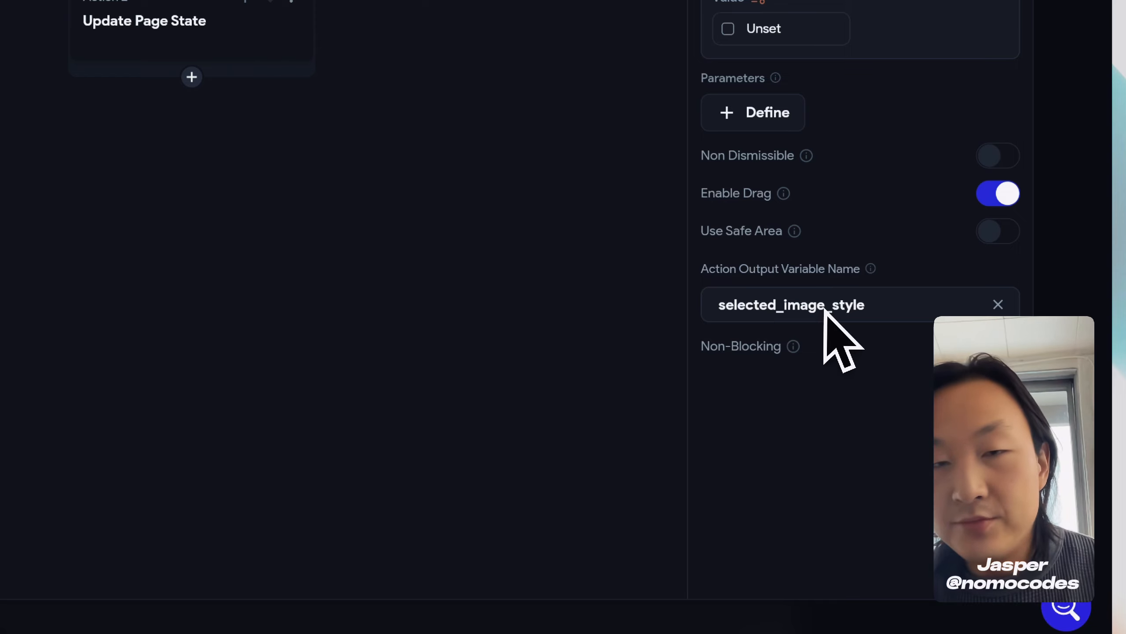
click(145, 22)
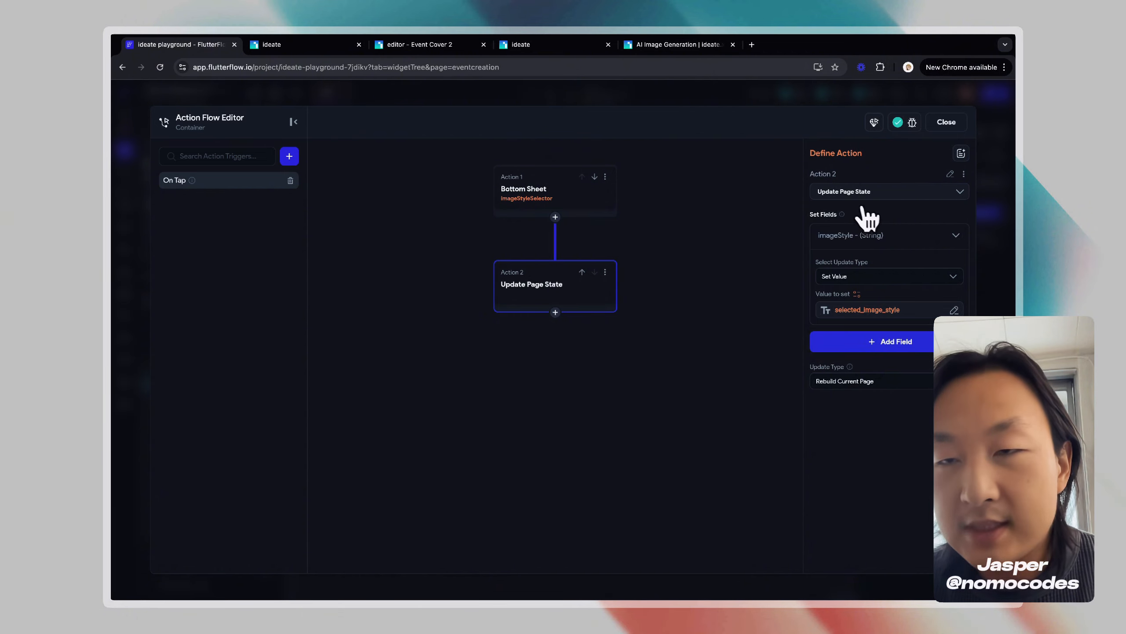
click(942, 134)
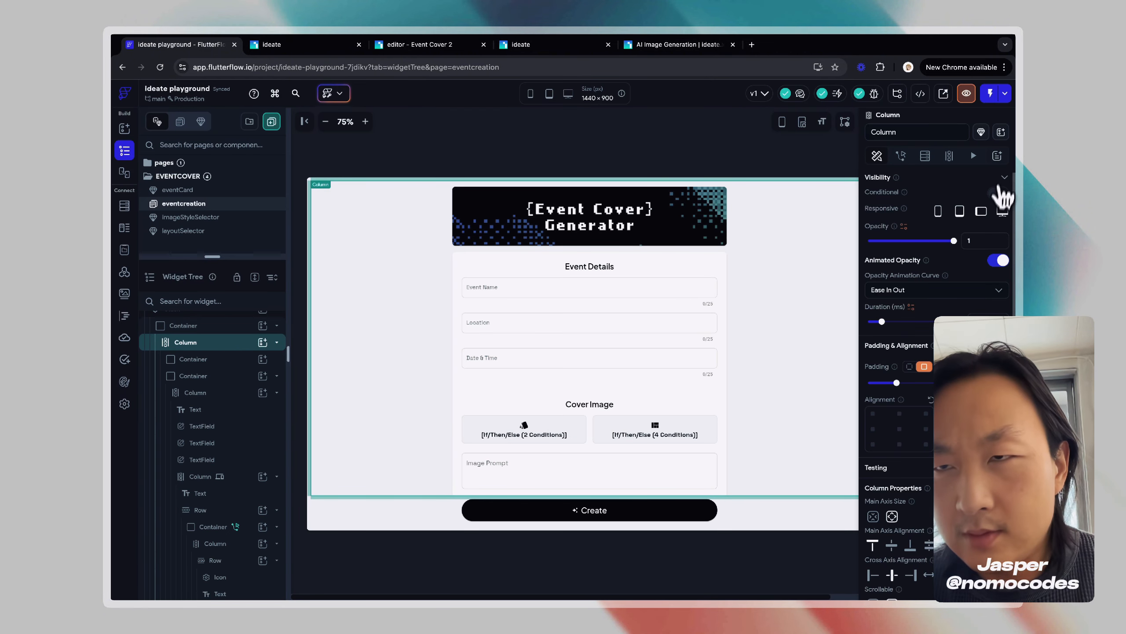
Review the eventcreation page's local state variables, templateID and imageStyle, alongside the row of Cover Image selectors.
click(998, 156)
click(712, 166)
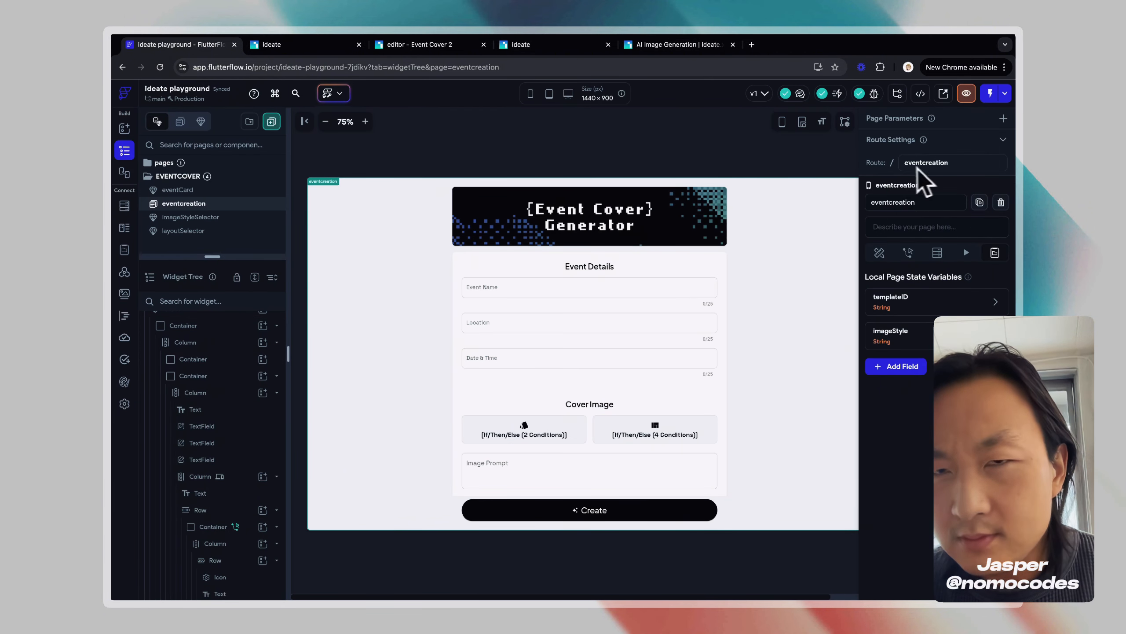
scroll(267, 377, up, 2)
click(214, 328)
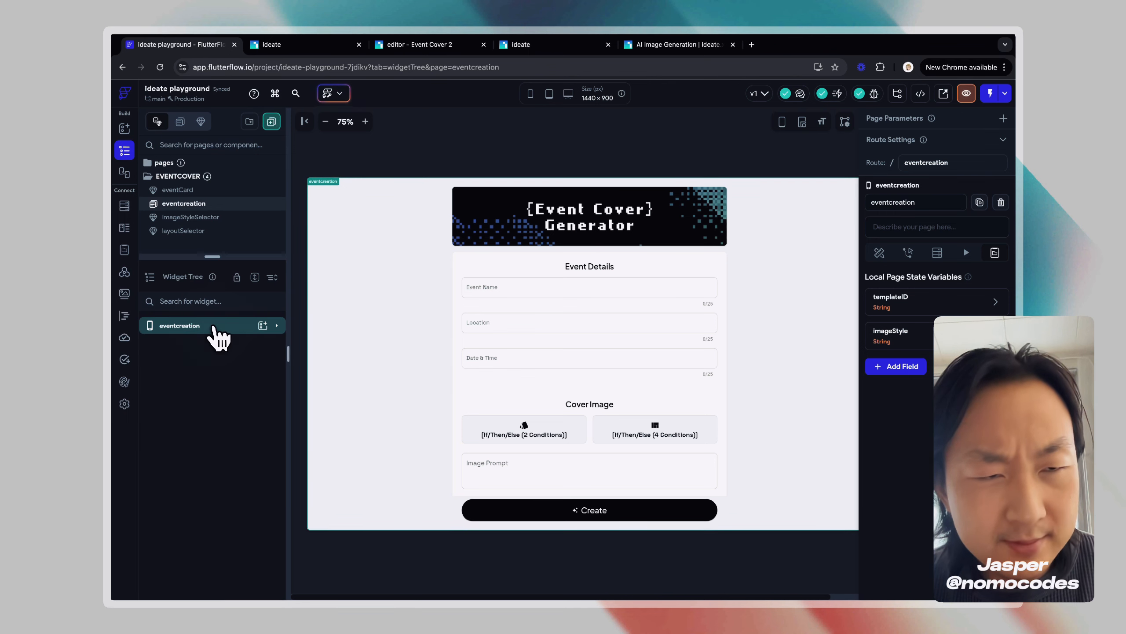
click(195, 326)
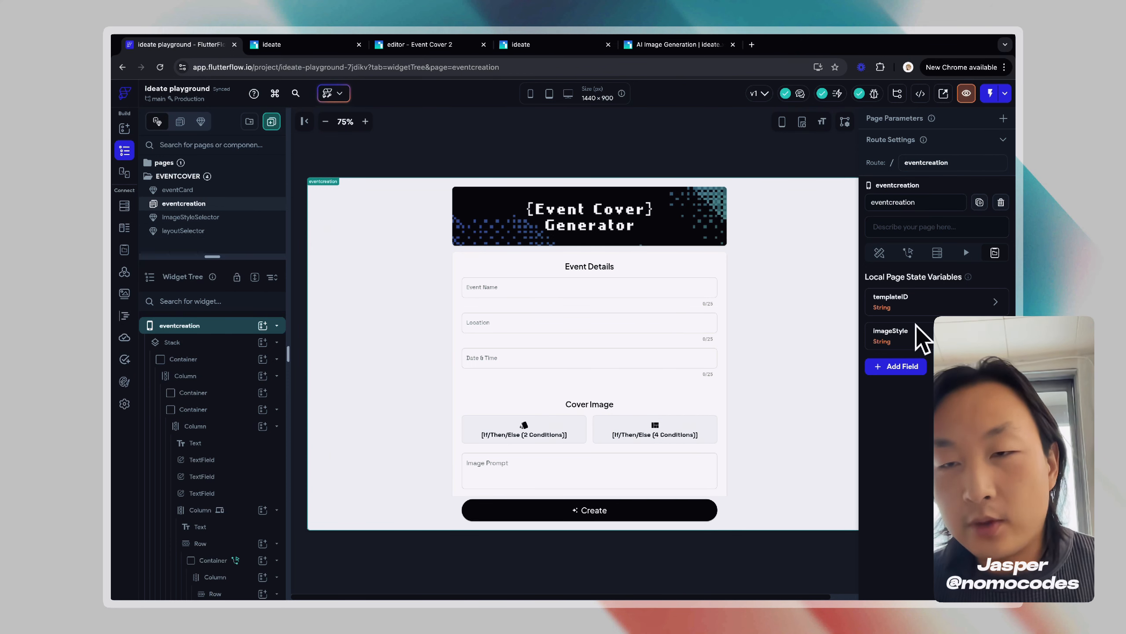
click(595, 429)
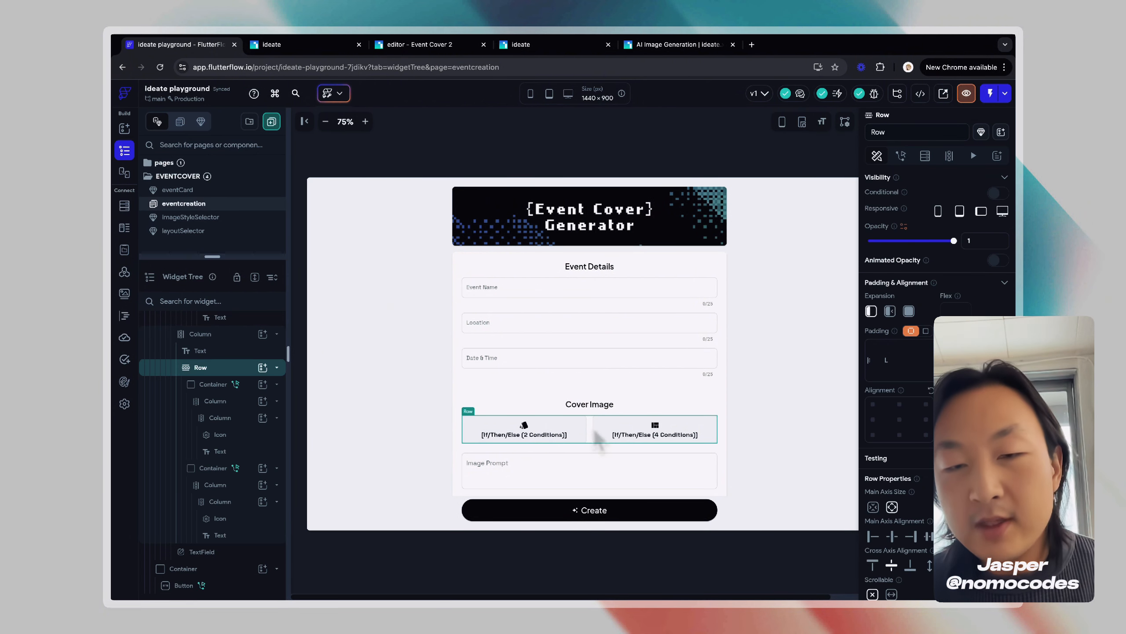
click(800, 226)
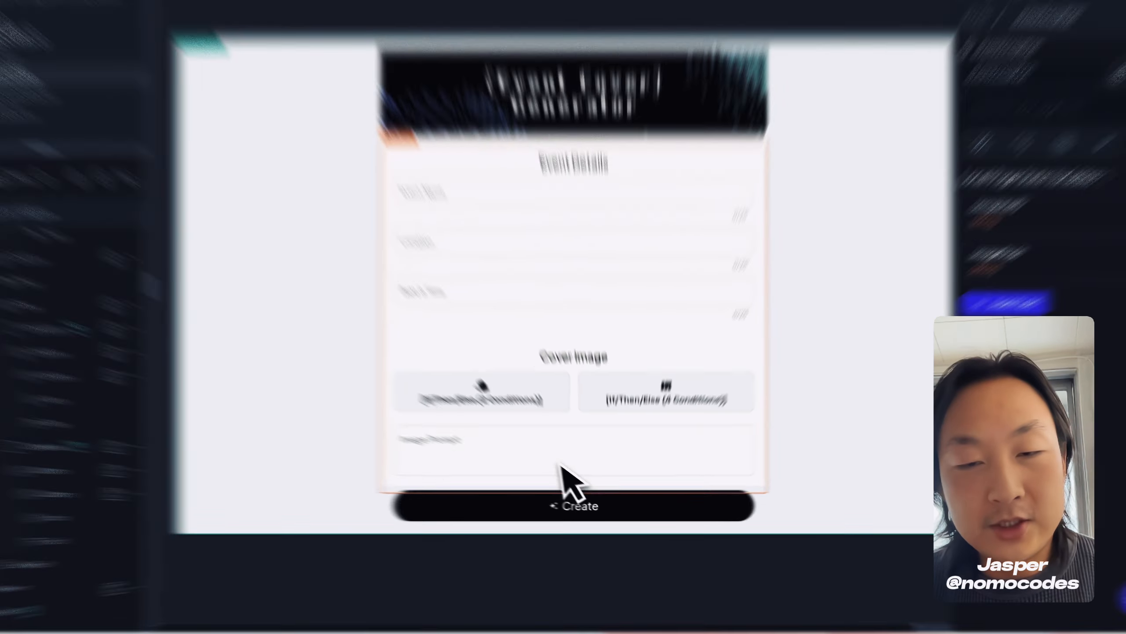
Select the Create button, the three Event Details text fields and the Cover Image row in turn to review the form.
click(597, 502)
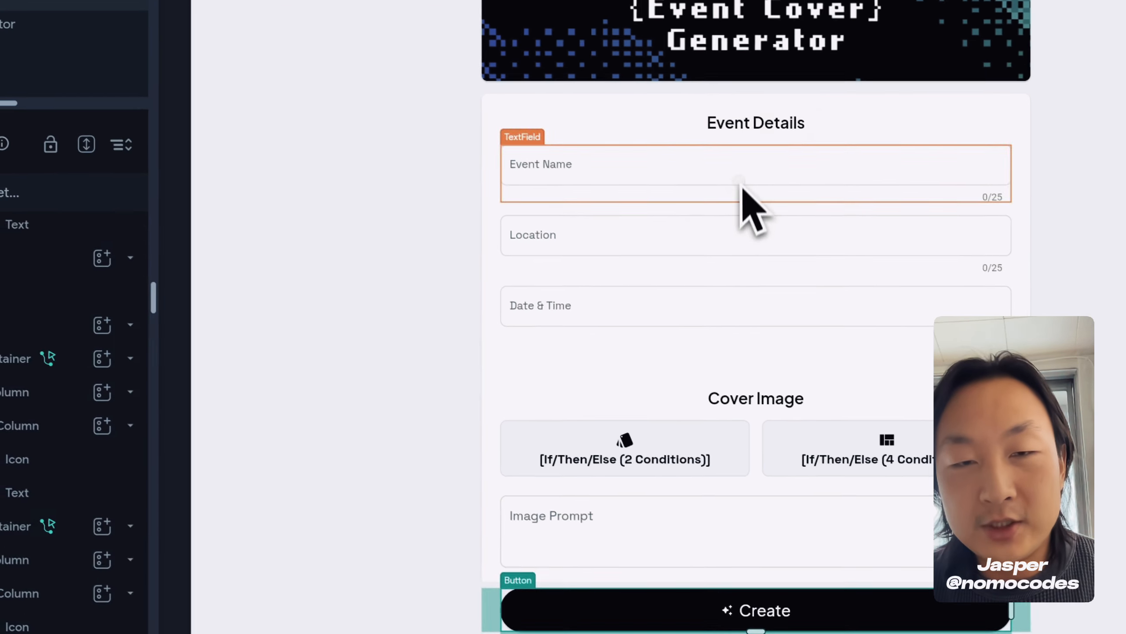
click(542, 65)
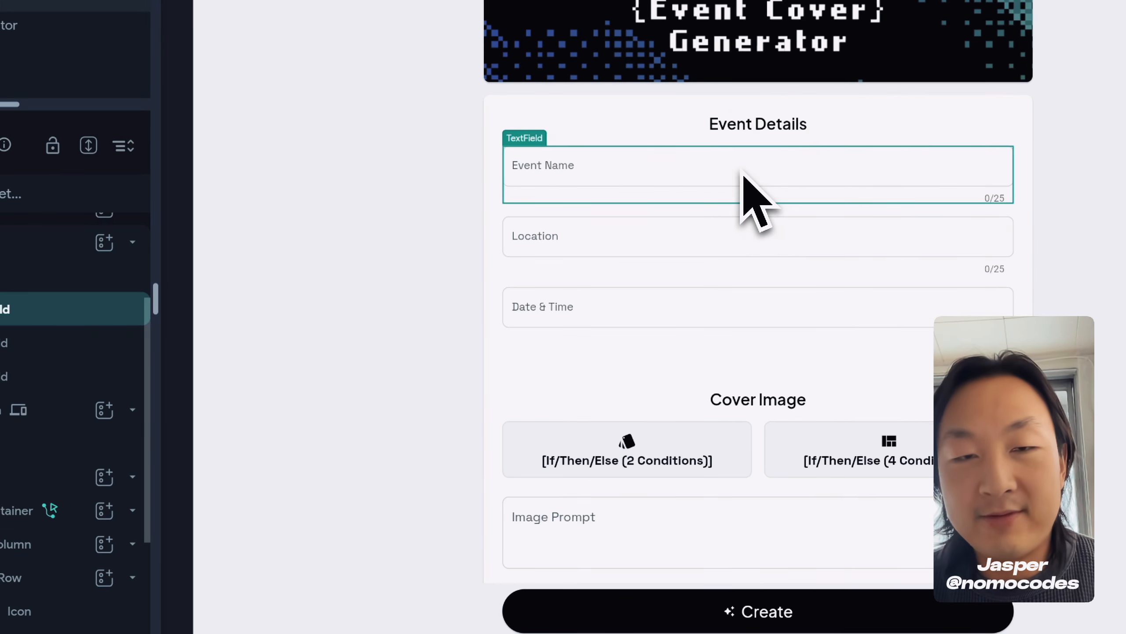
click(748, 262)
click(737, 341)
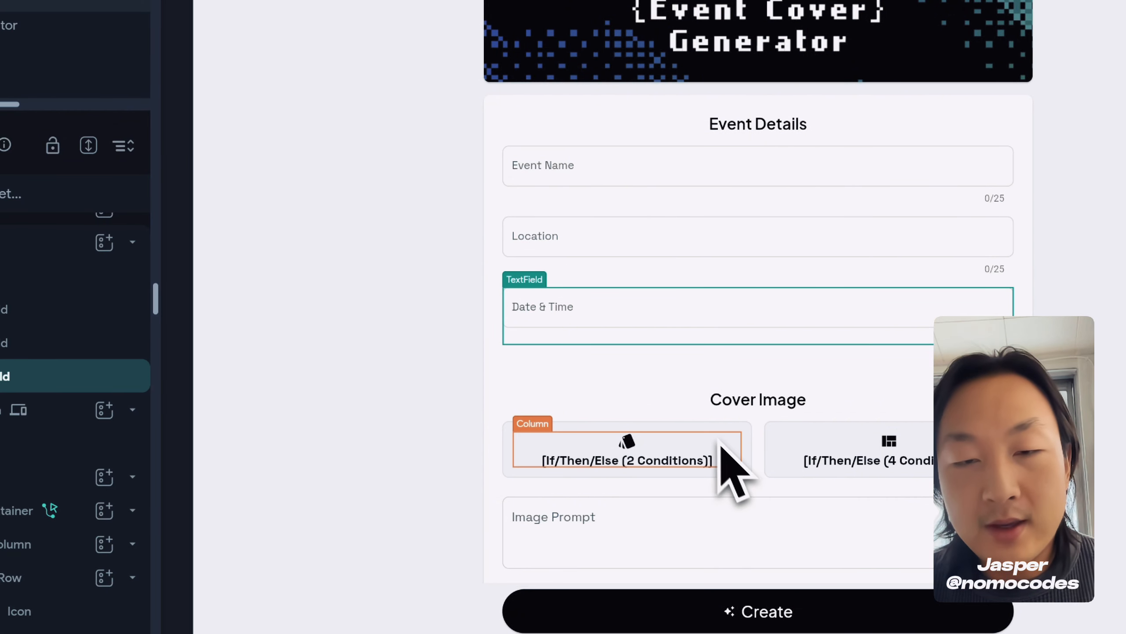
click(758, 459)
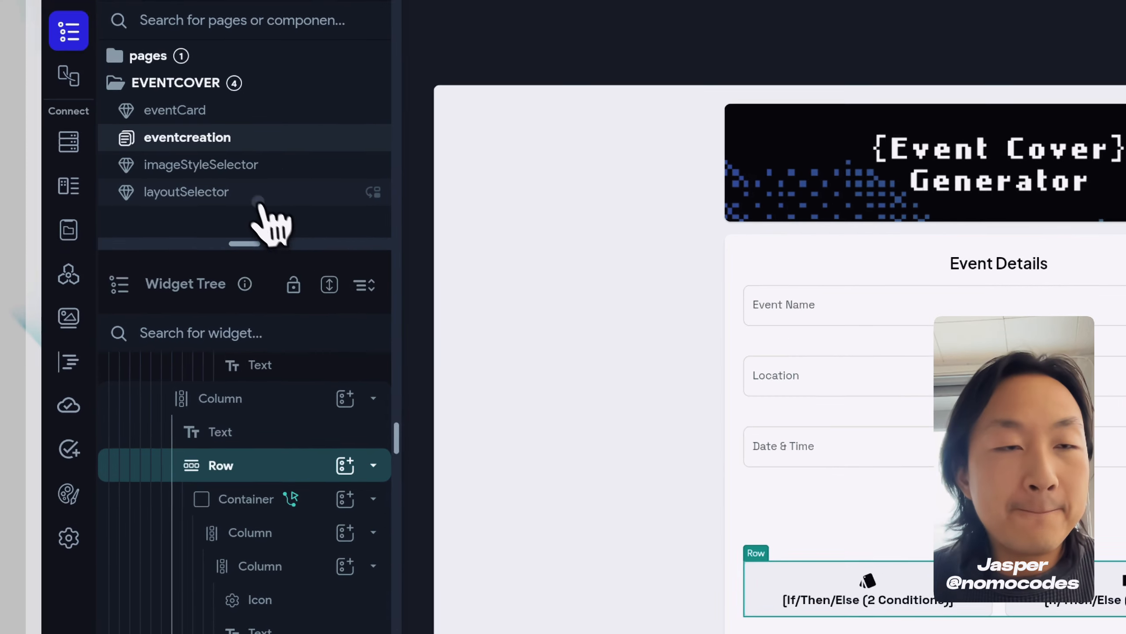
Open the layoutSelector component and look through its template cards.
click(259, 201)
scroll(718, 379, right, 5)
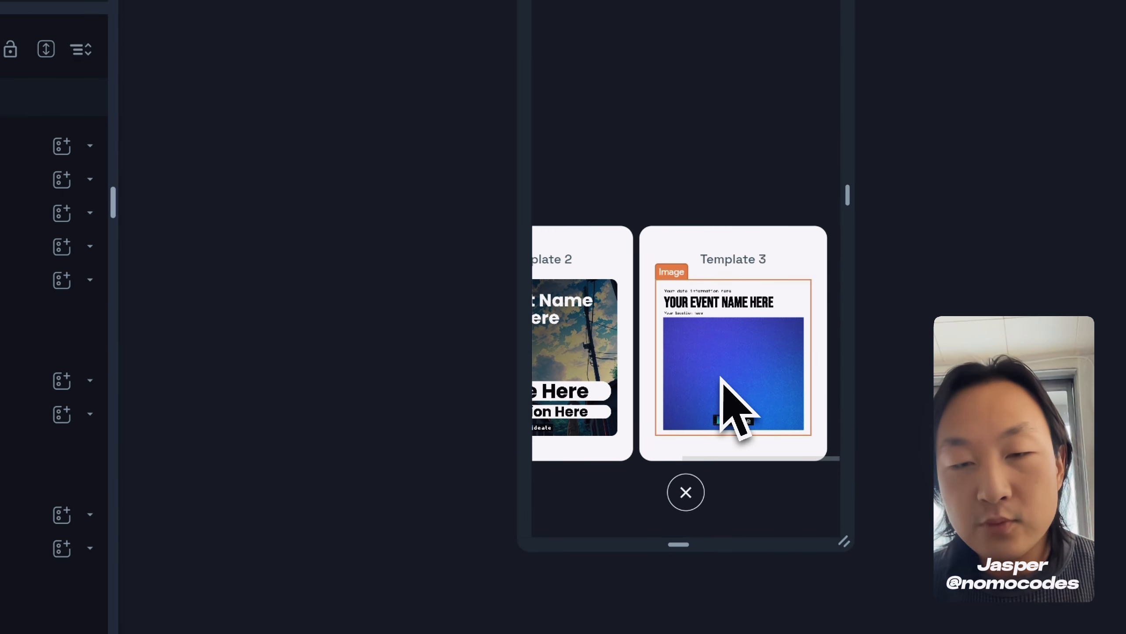
scroll(722, 381, left, 6)
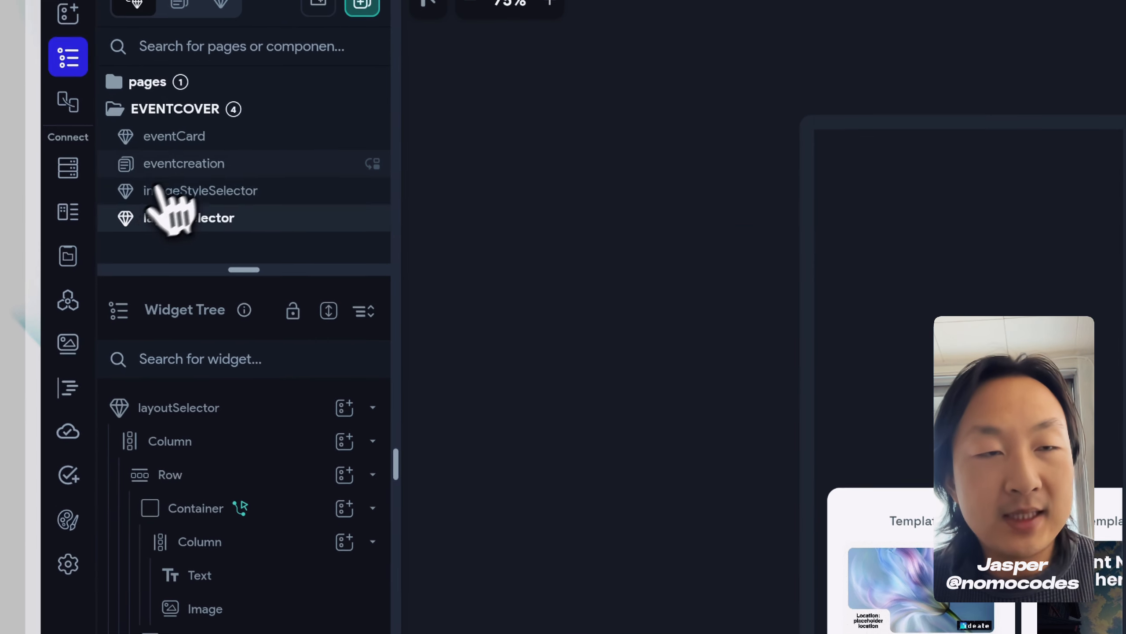
Return to the eventcreation page and examine the layout container's action flow in the Cover Image row, including its Bottom Sheet action.
click(201, 190)
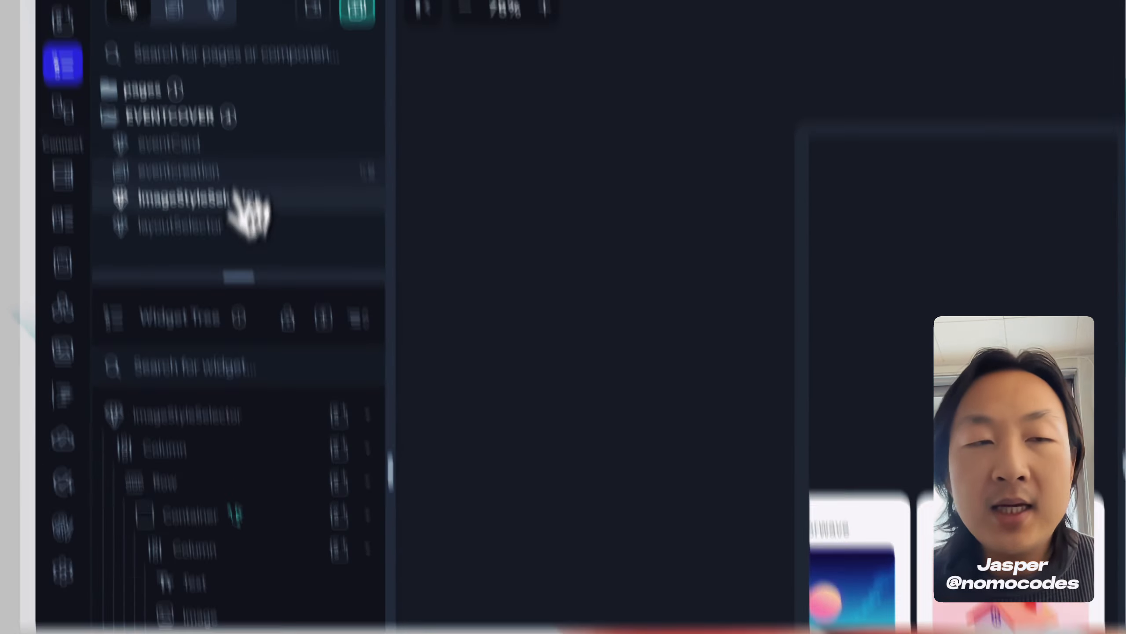
click(222, 165)
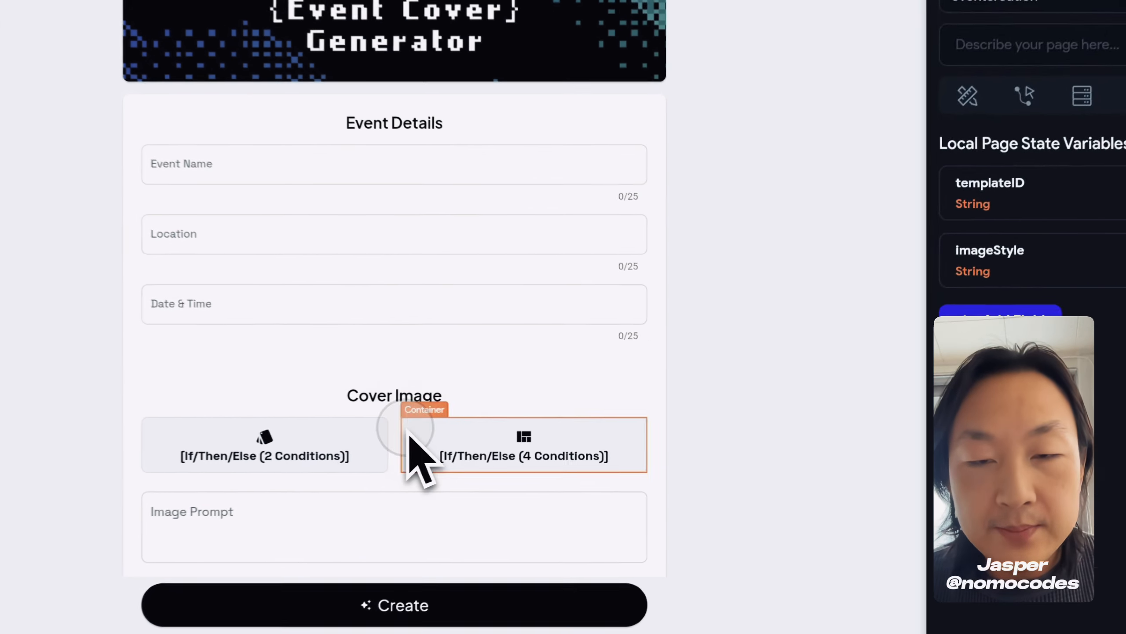
click(596, 424)
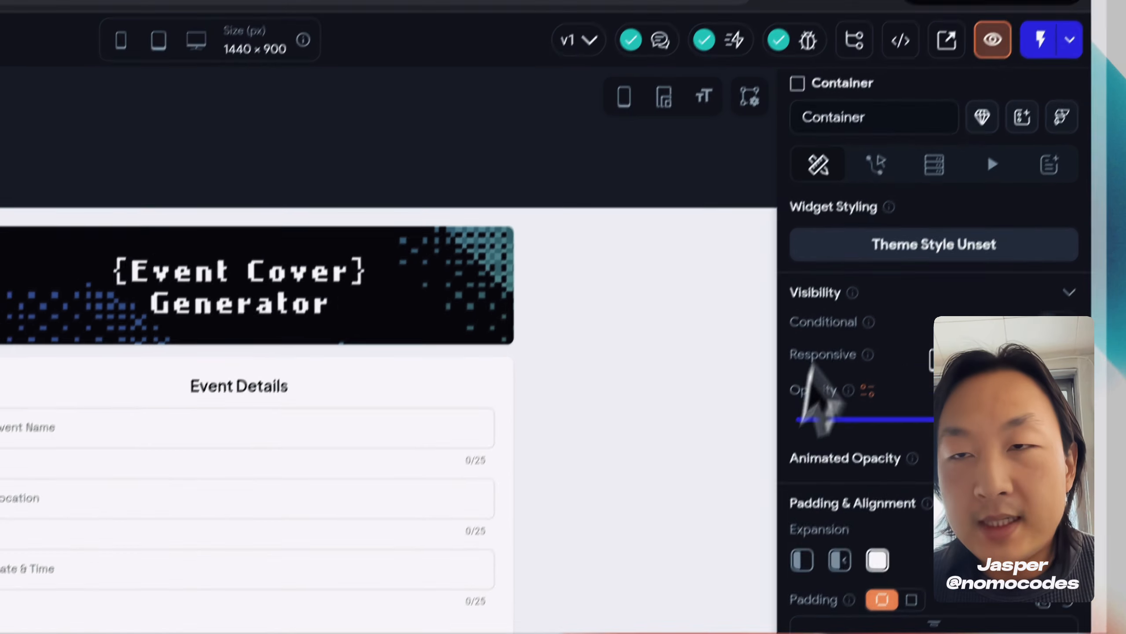
click(875, 161)
click(1016, 290)
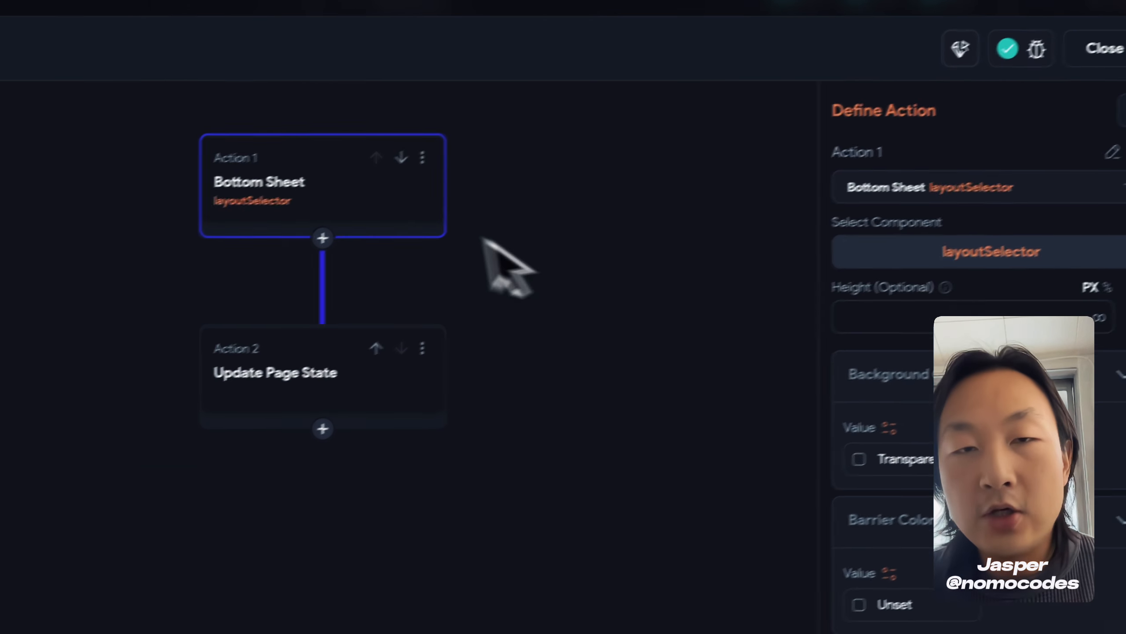
scroll(998, 570, down, 3)
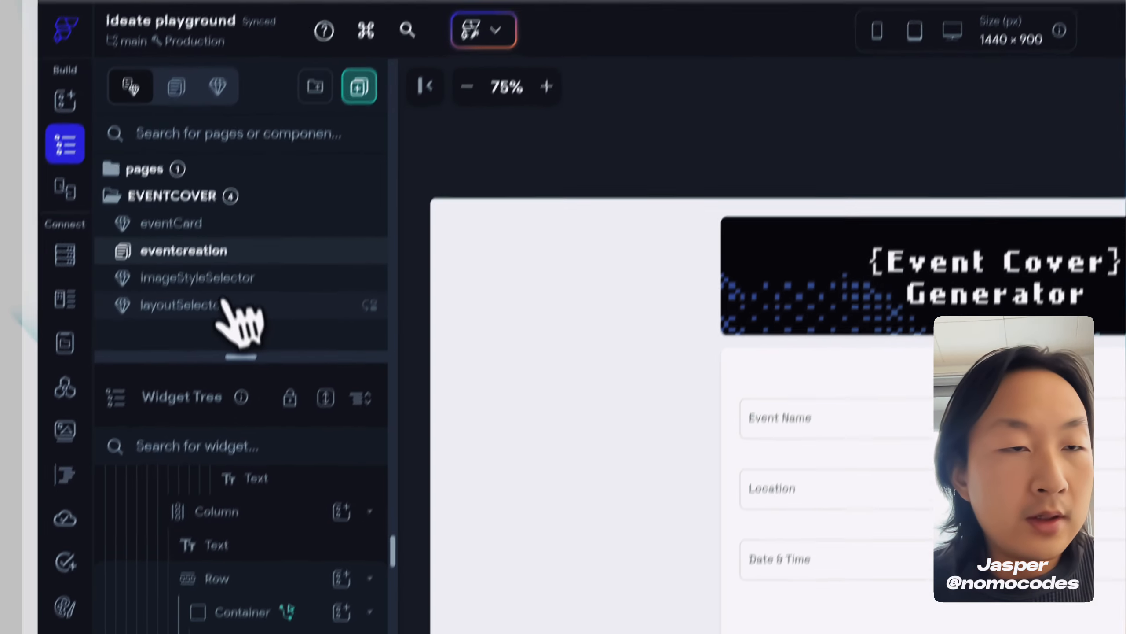
Examine the Template 1 container's Bottom Sheet dismiss action in the layoutSelector component and look through its template cards.
click(211, 287)
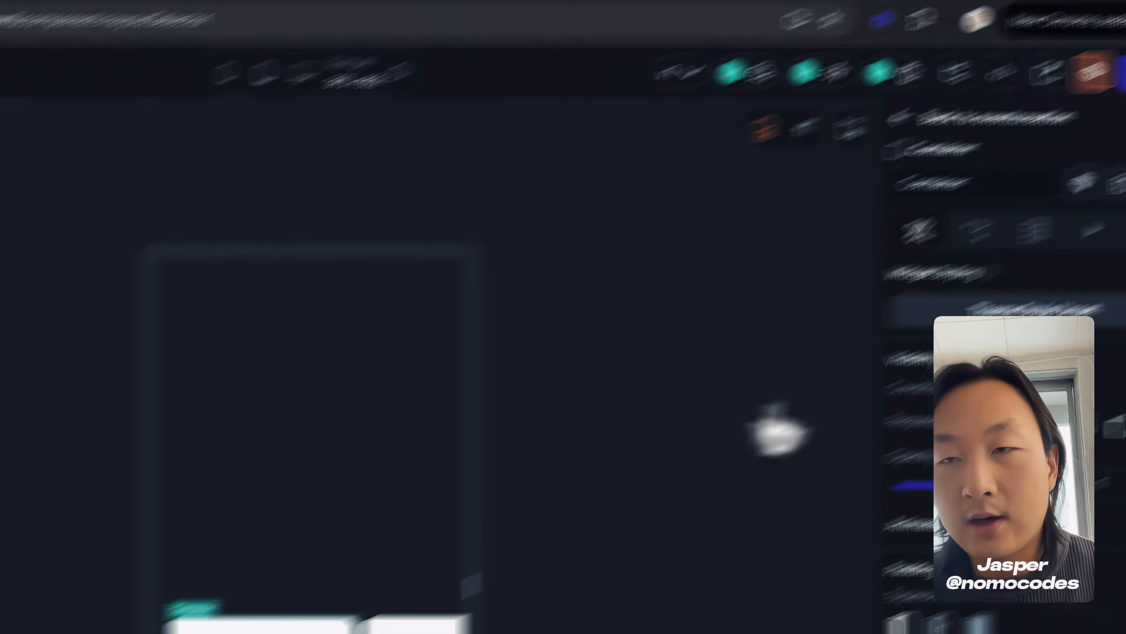
click(867, 276)
click(1031, 389)
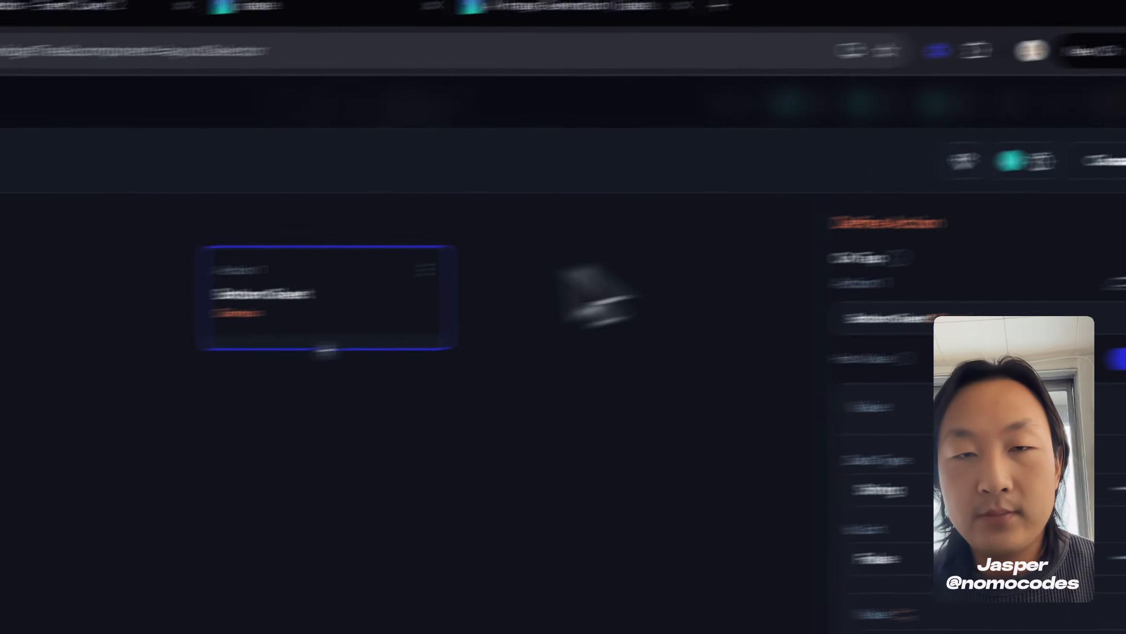
click(971, 186)
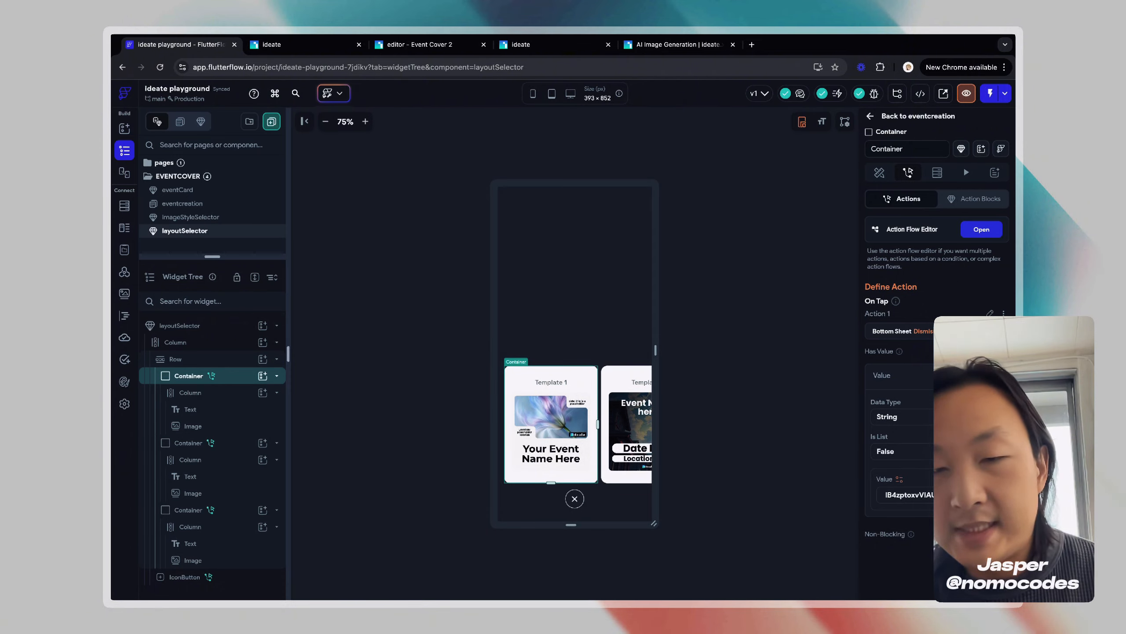
scroll(619, 425, right, 3)
scroll(619, 426, right, 3)
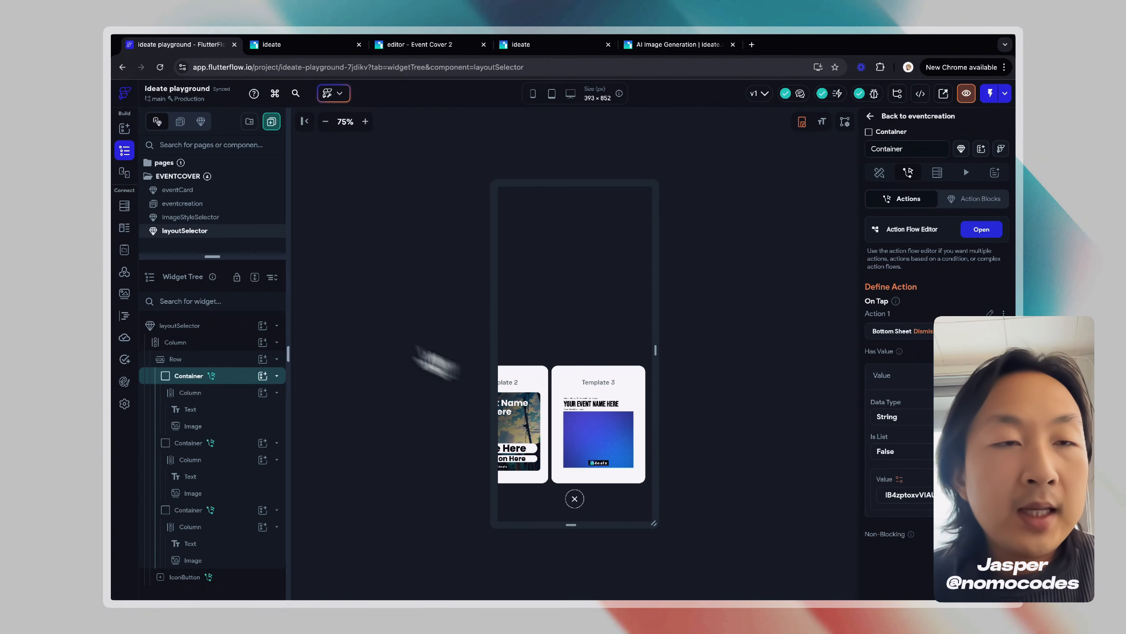
Return to the eventcreation page and open the Create button's action flow.
click(196, 204)
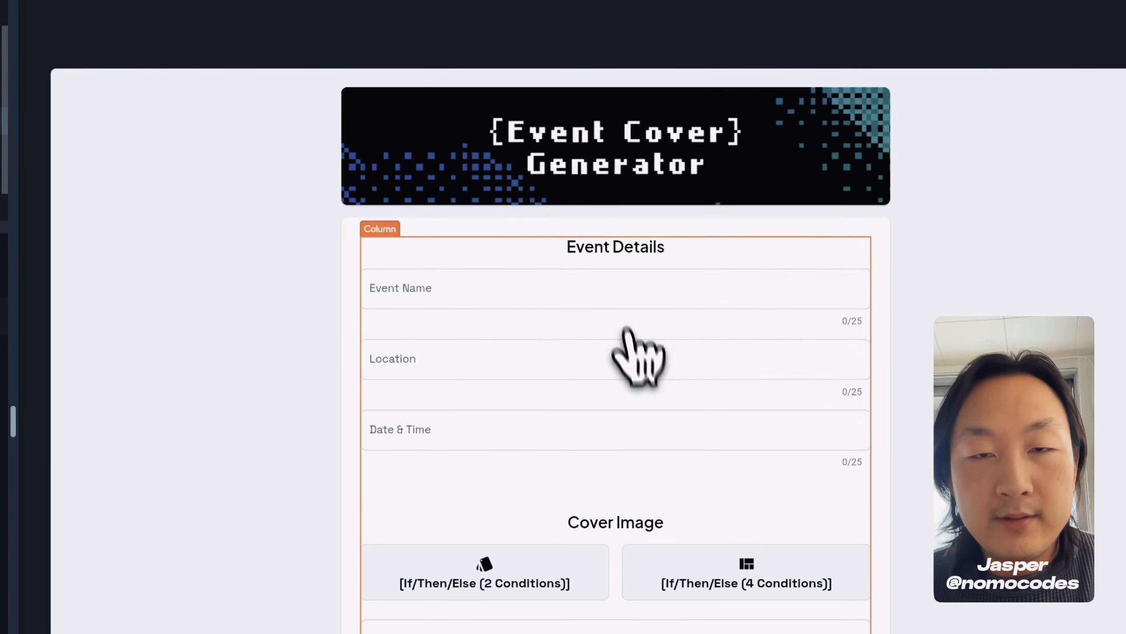
scroll(612, 320, down, 1)
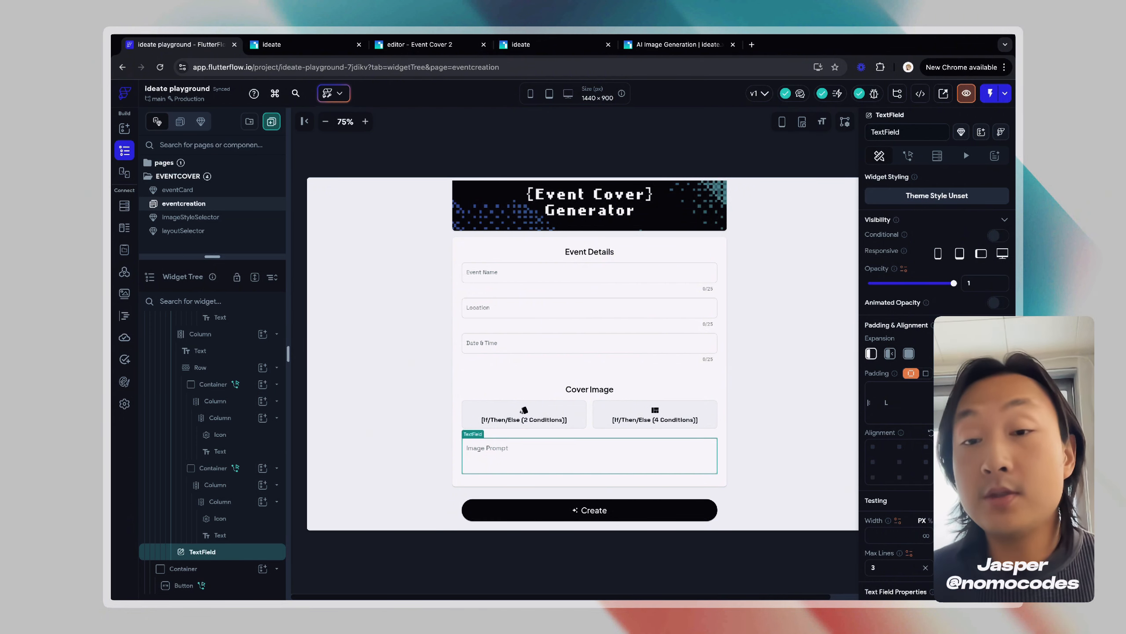
click(593, 524)
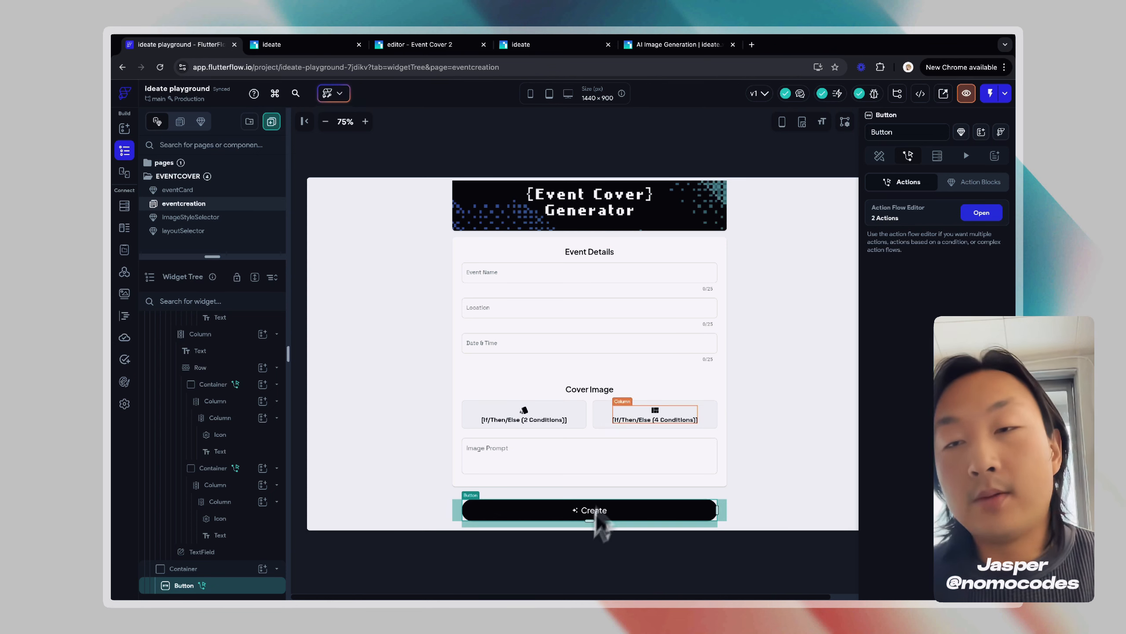
click(982, 213)
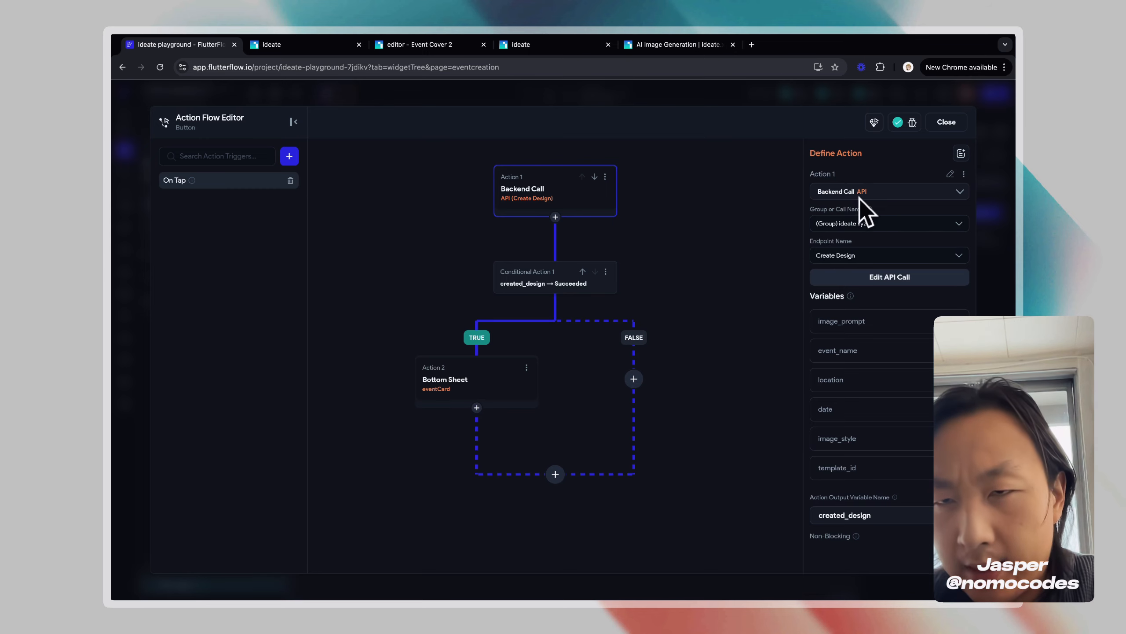
Review the API groups and endpoints offered for the backend call, keeping (Group) ideate xyz and the Create Design endpoint.
click(848, 223)
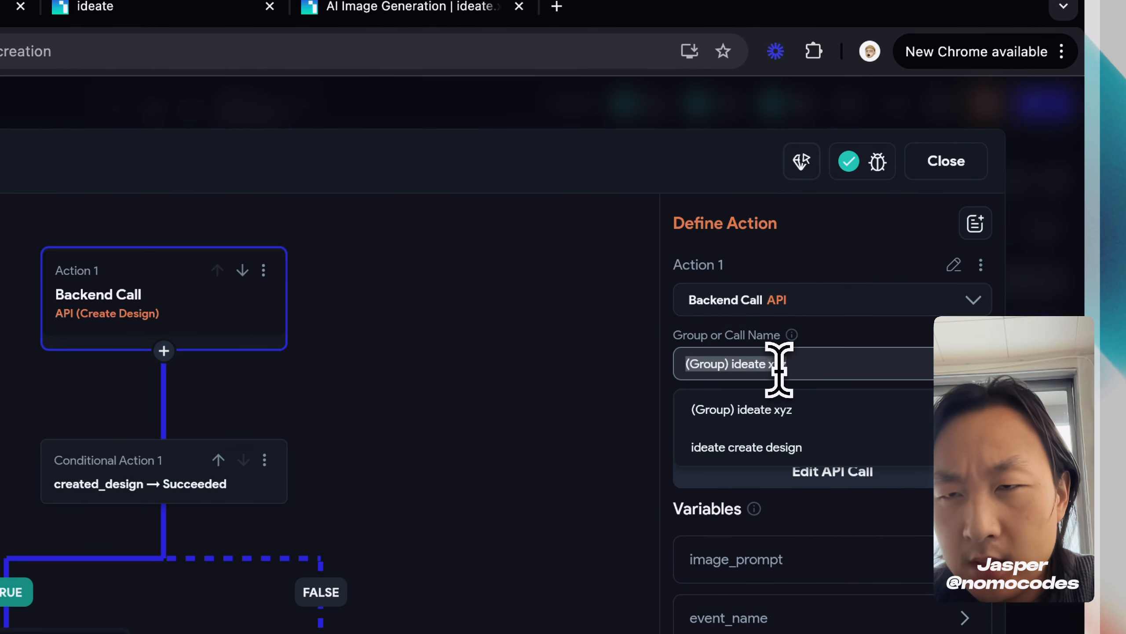
click(784, 366)
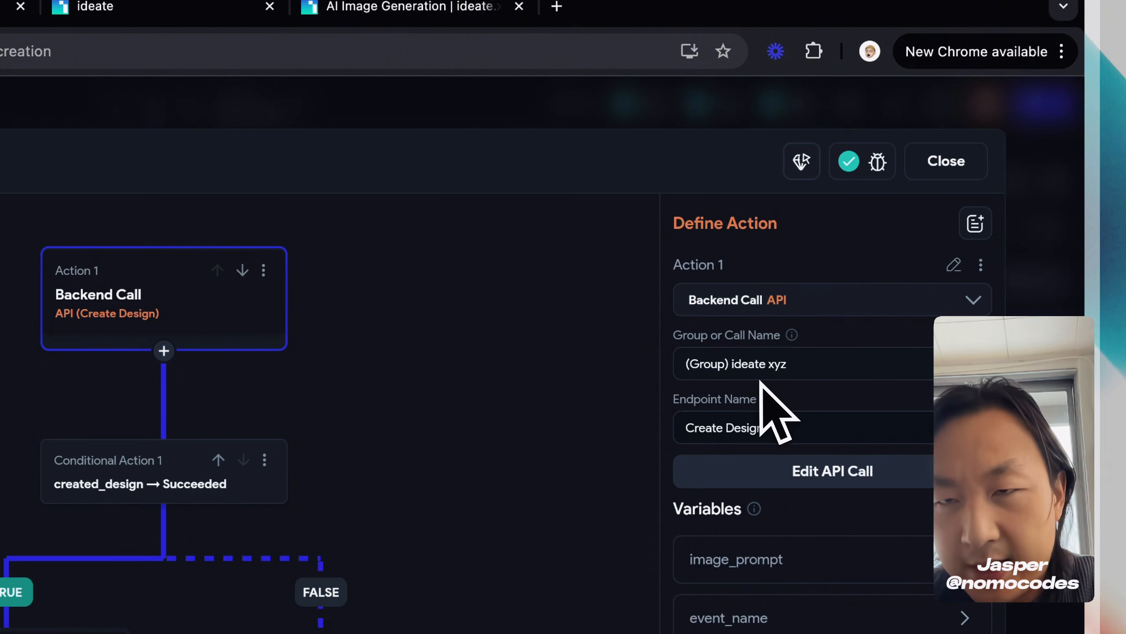
click(800, 360)
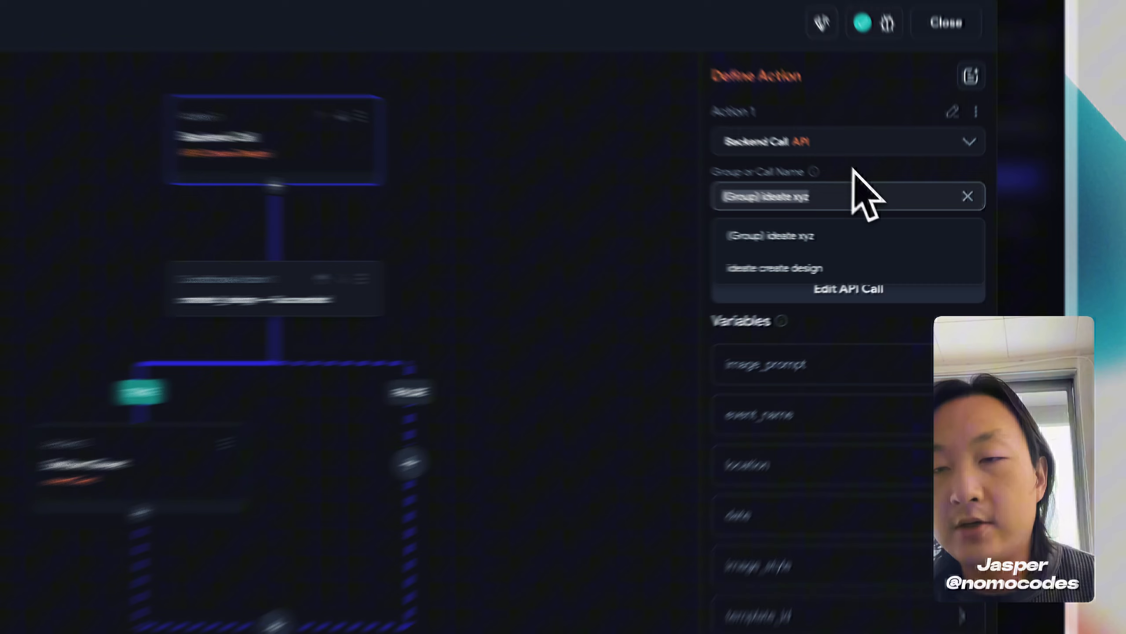
click(892, 222)
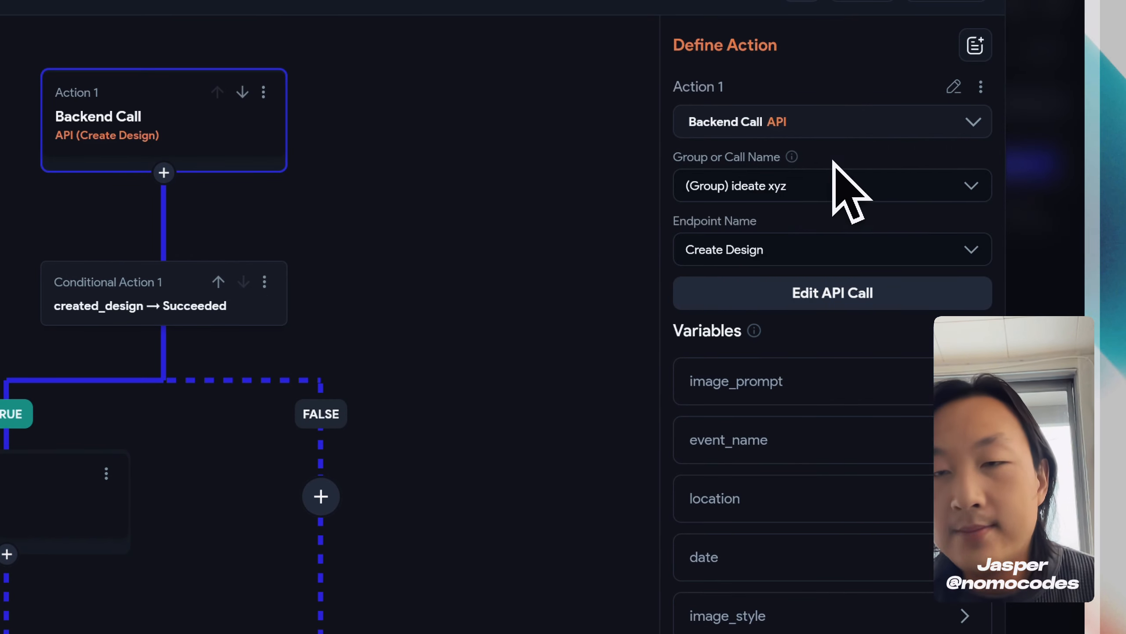
click(856, 253)
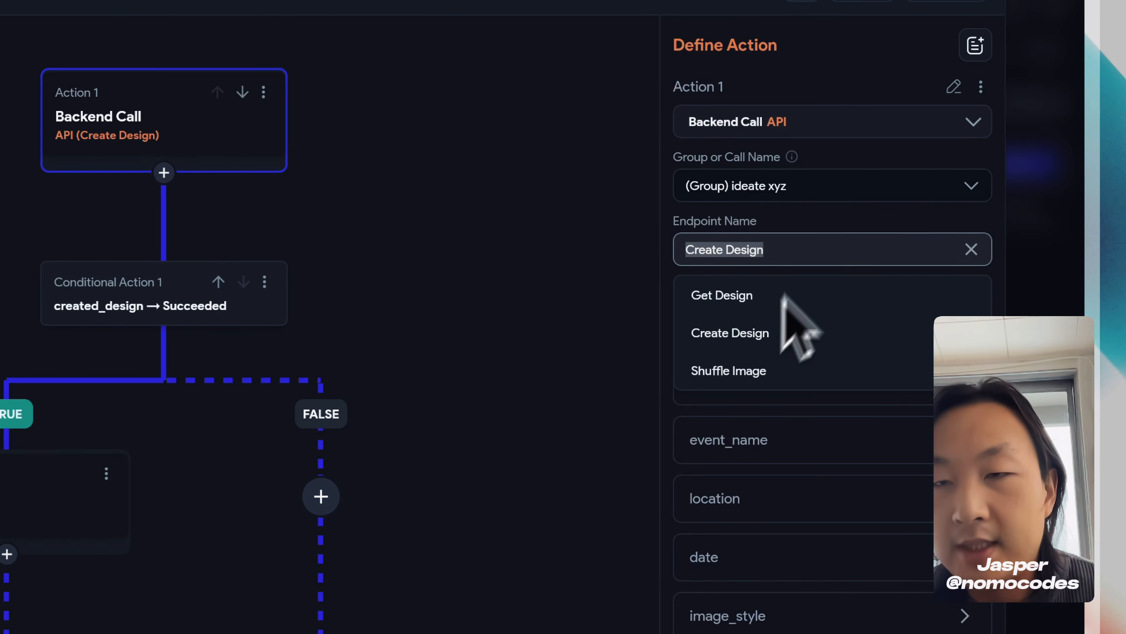
click(800, 330)
Expand the backend call's image_prompt, event_name, location, date and image_style variables to review their assigned values.
scroll(790, 280, down, 2)
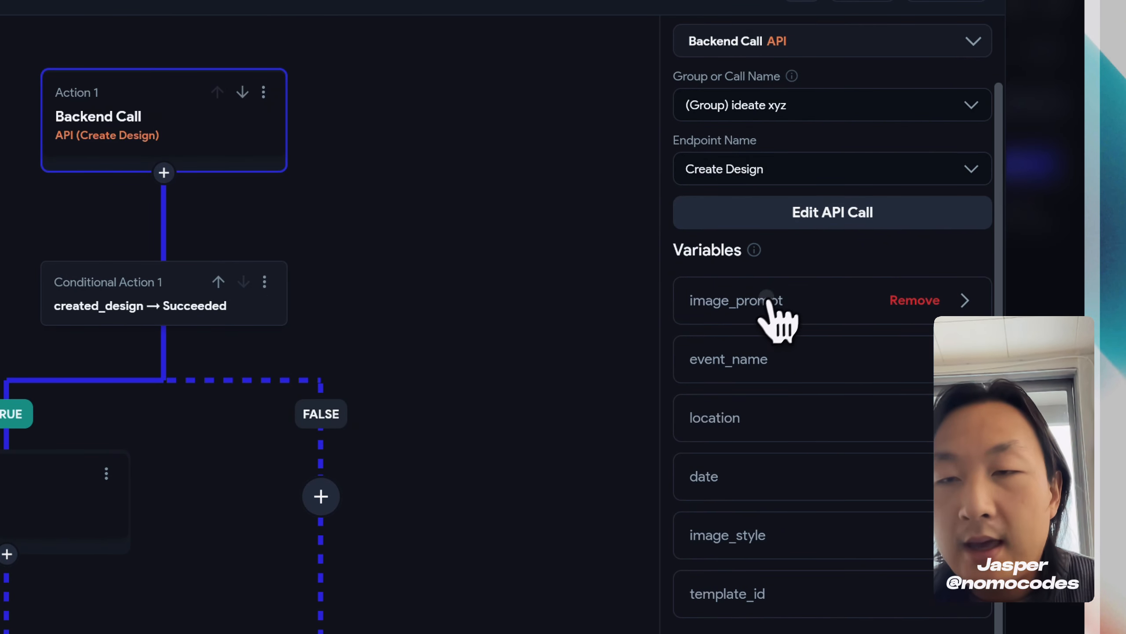
click(775, 304)
scroll(754, 328, down, 4)
click(749, 268)
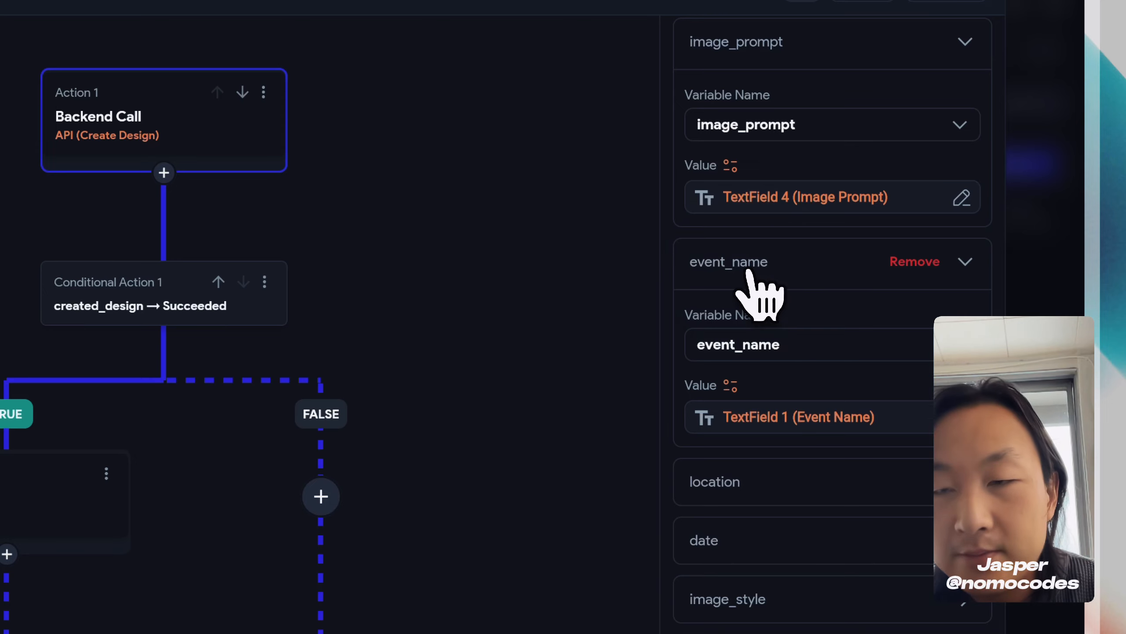
scroll(755, 311, down, 2)
click(750, 395)
scroll(754, 466, down, 4)
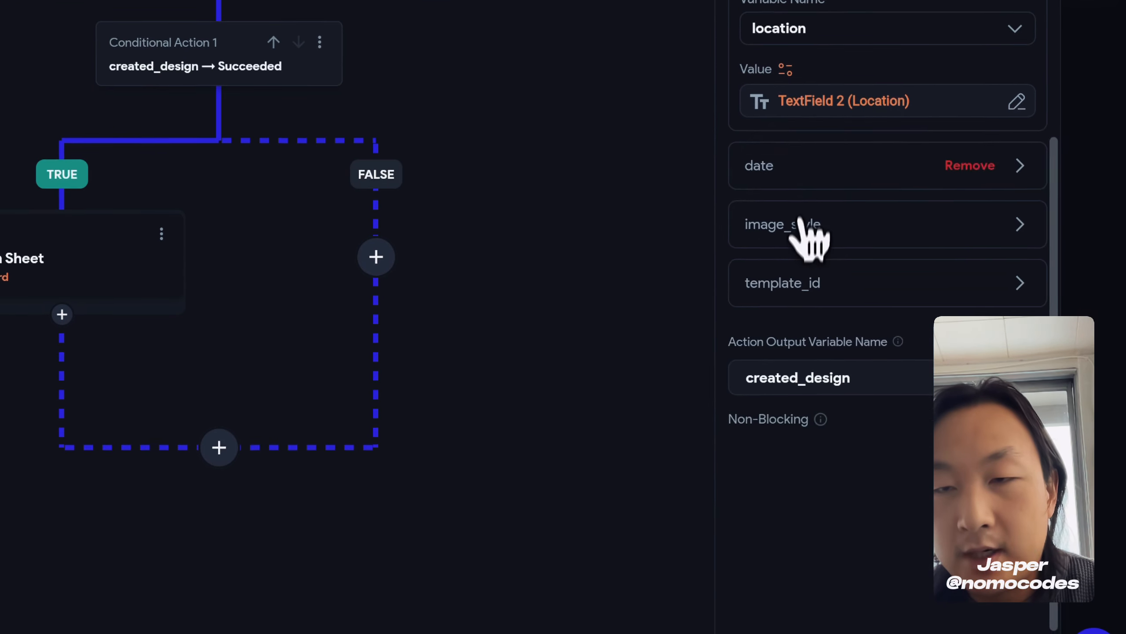
click(759, 165)
scroll(821, 311, down, 2)
click(807, 321)
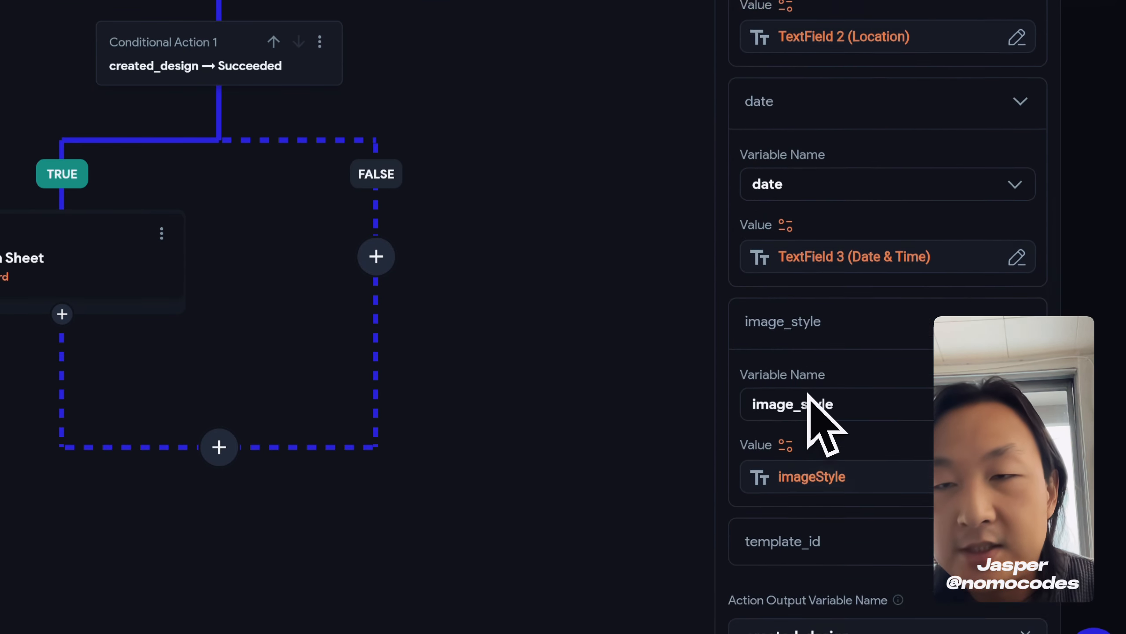
Search the variable sources for the image prompt and select TextField 4 (Image Prompt) for image_prompt, then cancel the selection.
scroll(808, 395, up, 10)
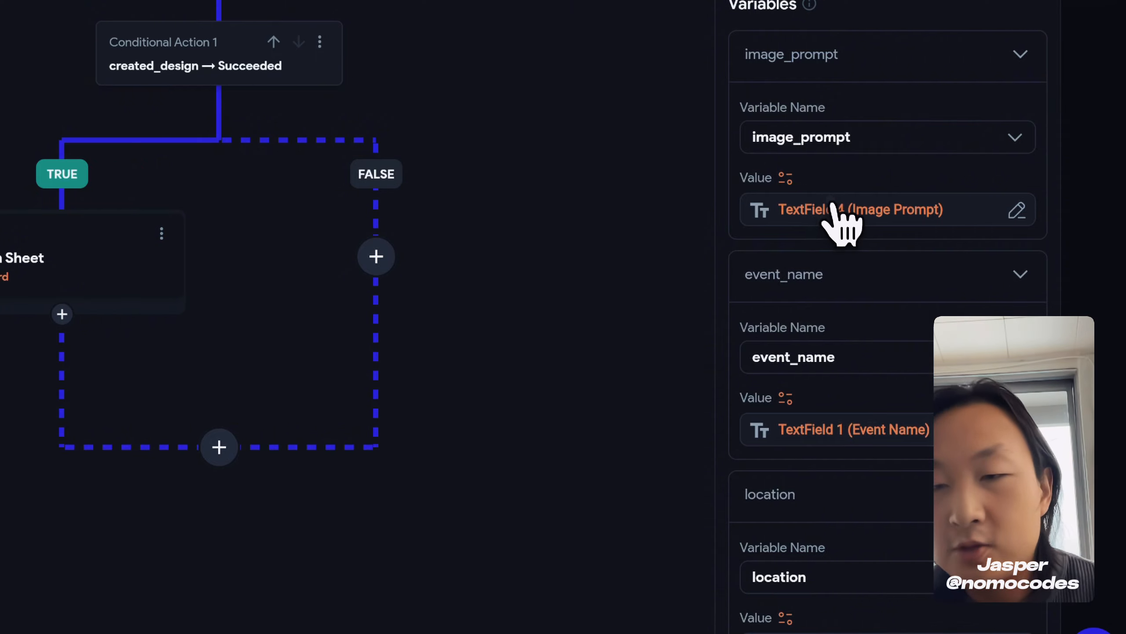
click(833, 209)
click(661, 226)
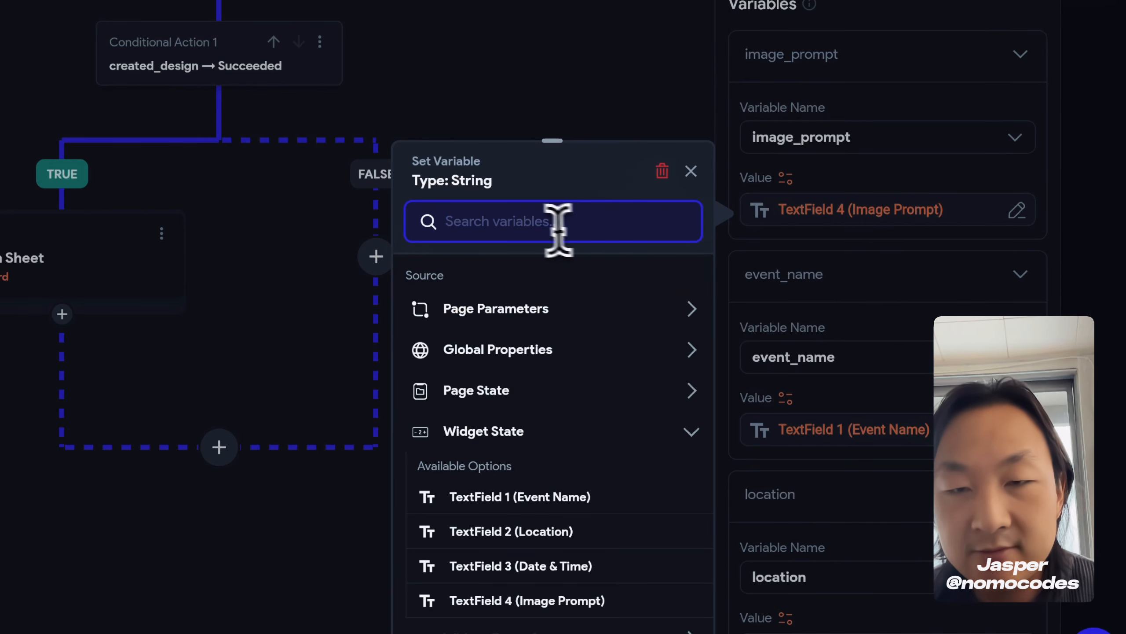
text(image promp)
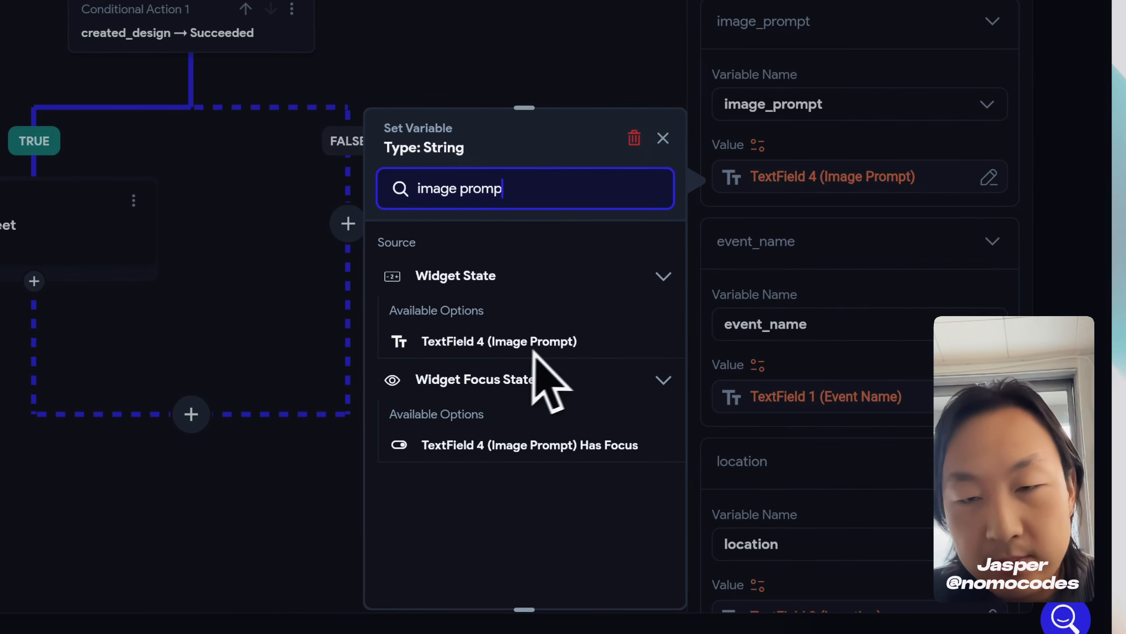
click(546, 346)
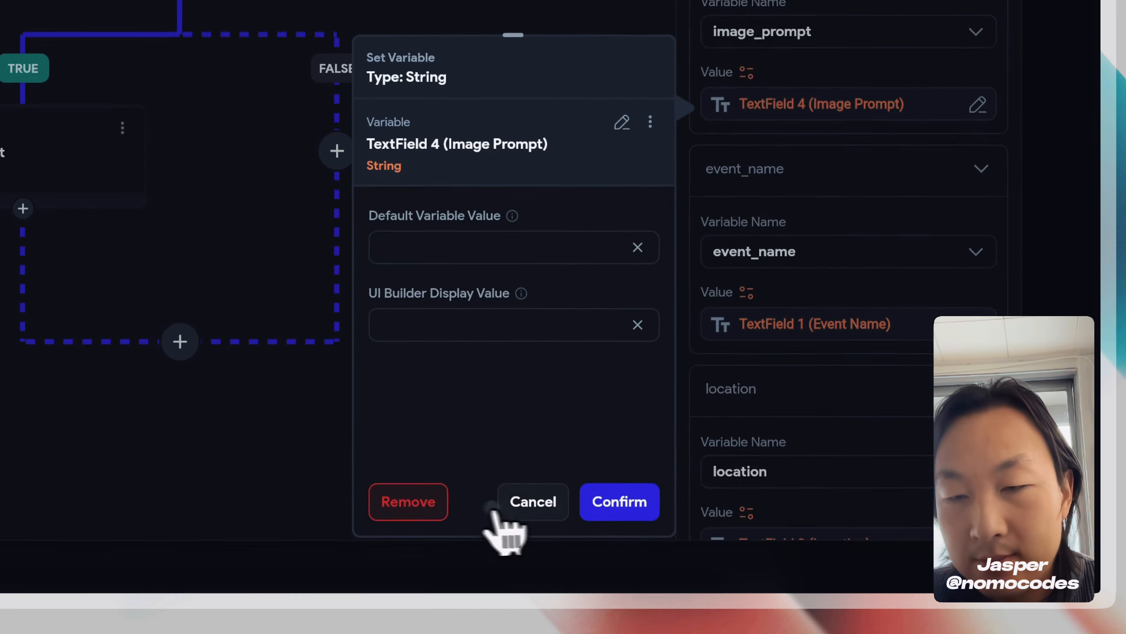
click(531, 574)
Review the remaining backend call variable values and inspect the imageStyle variable assigned to image_style.
scroll(794, 471, down, 4)
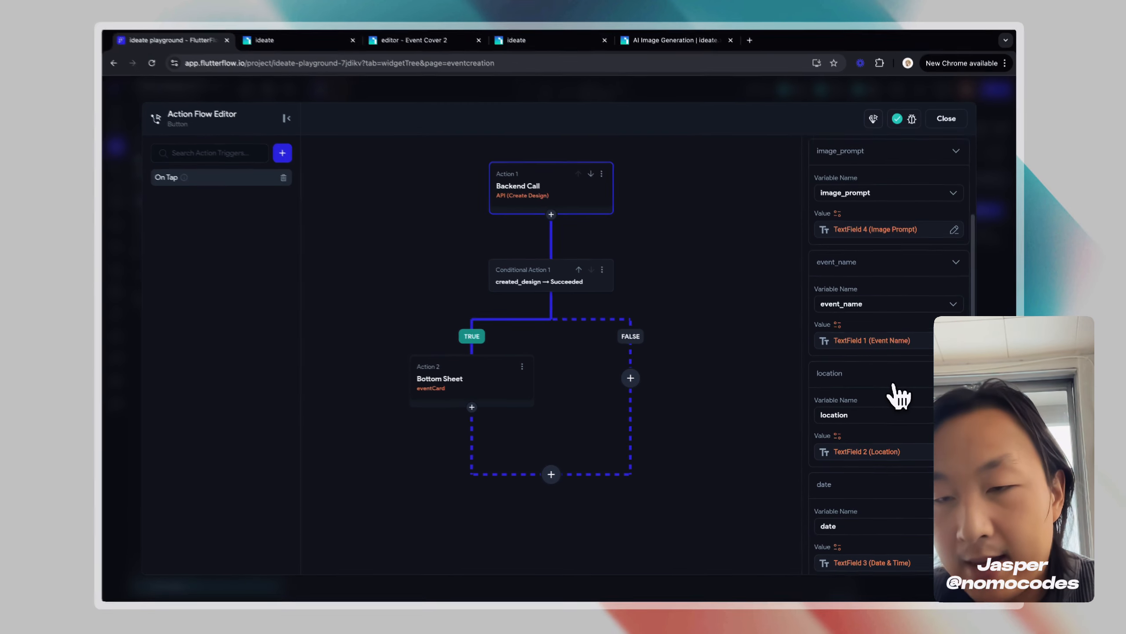
scroll(878, 422, down, 1)
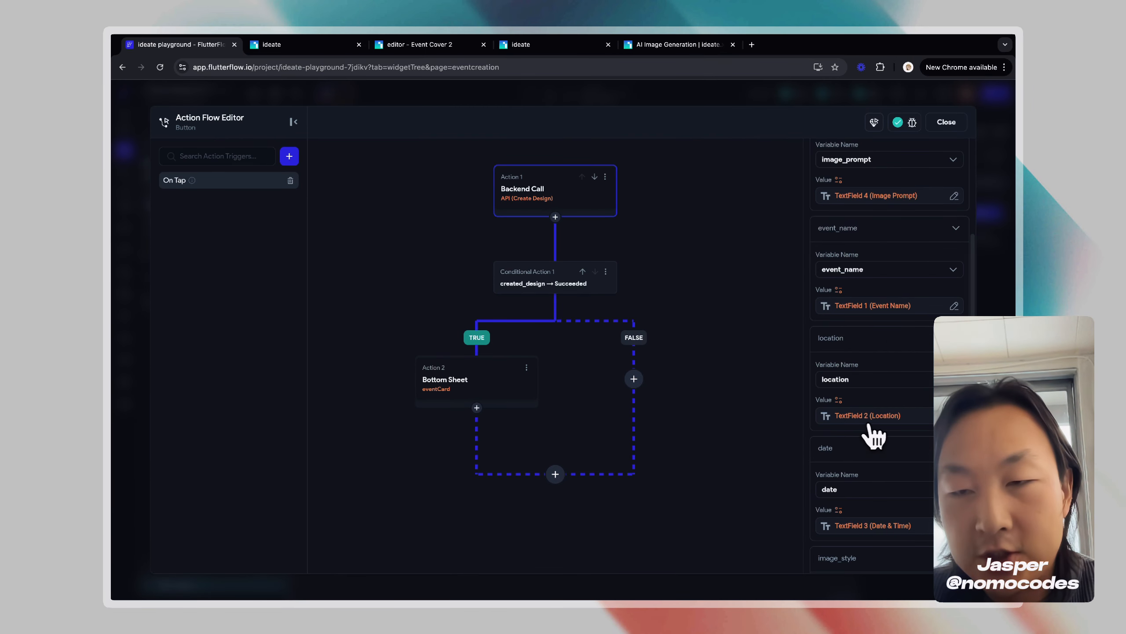
scroll(874, 426, down, 3)
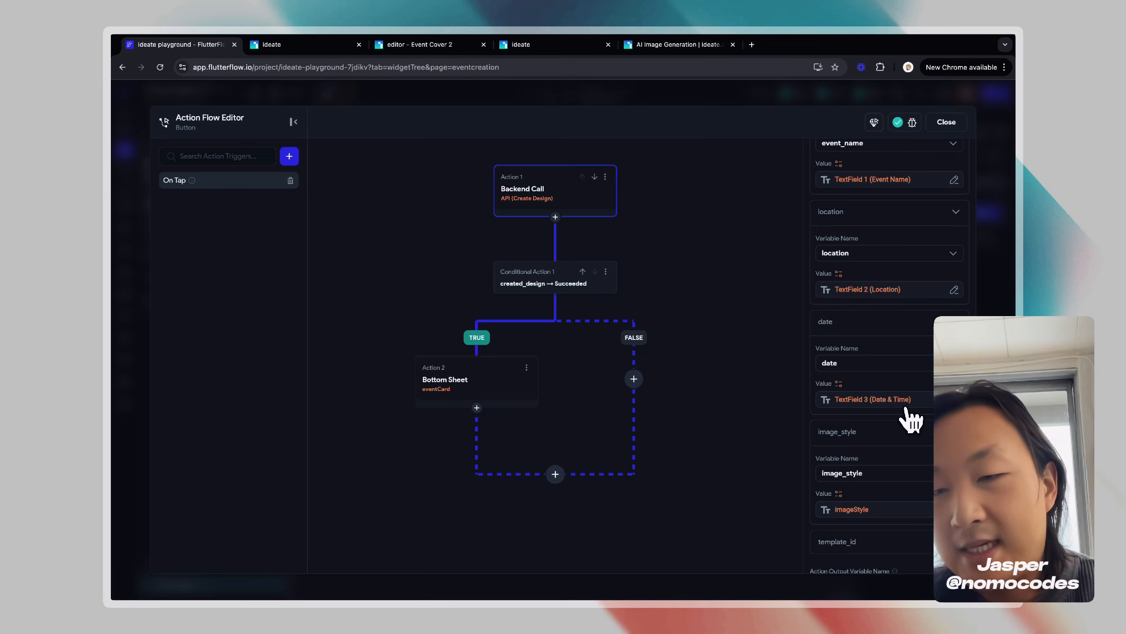
scroll(911, 419, down, 3)
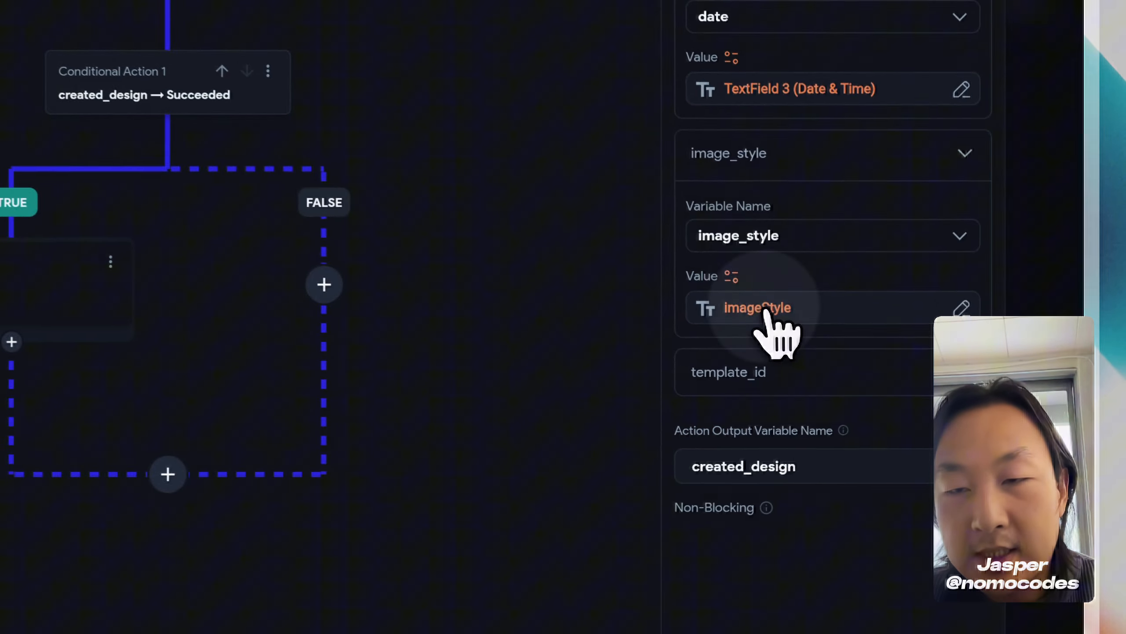
click(856, 391)
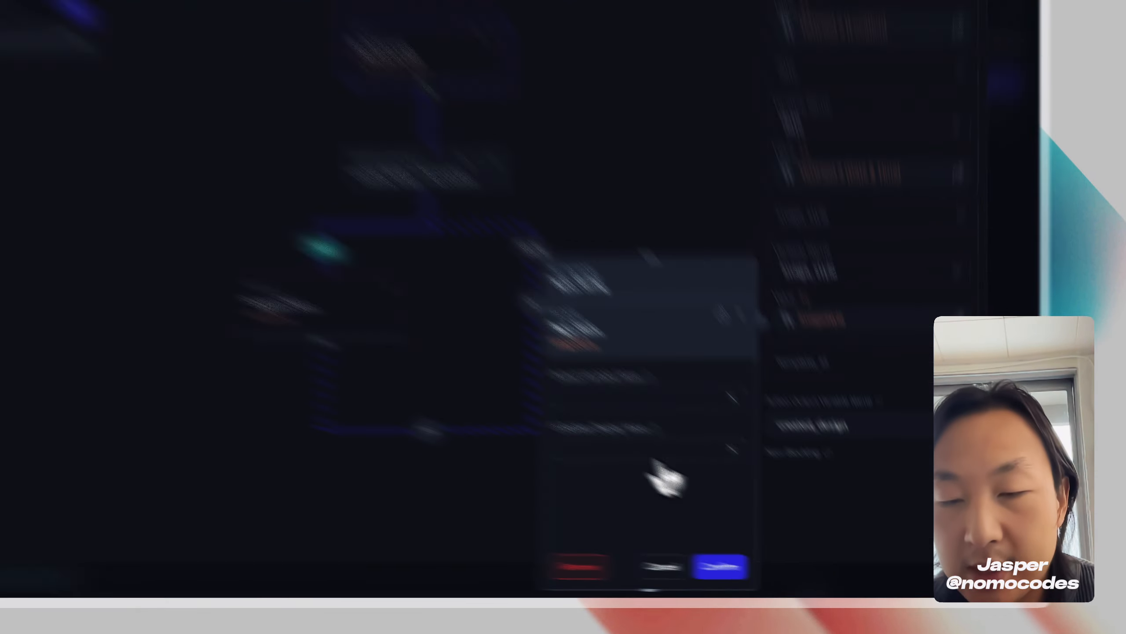
click(732, 578)
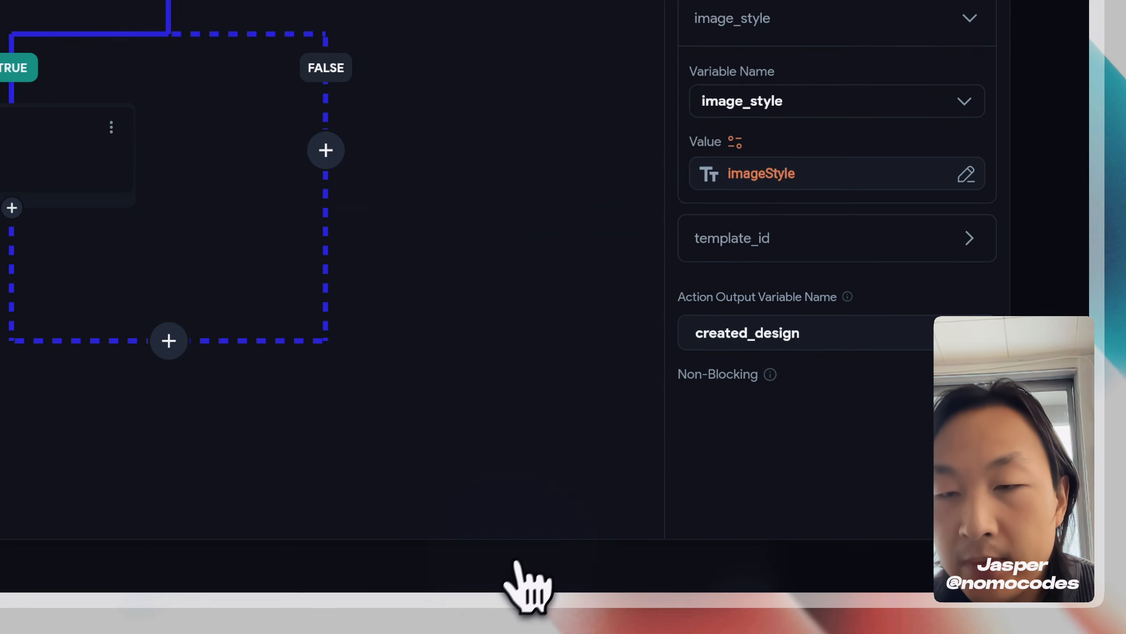
Inspect the templateID page state variable assigned to template_id, and select the conditional action that checks created_design.
click(848, 420)
scroll(846, 448, down, 1)
click(810, 284)
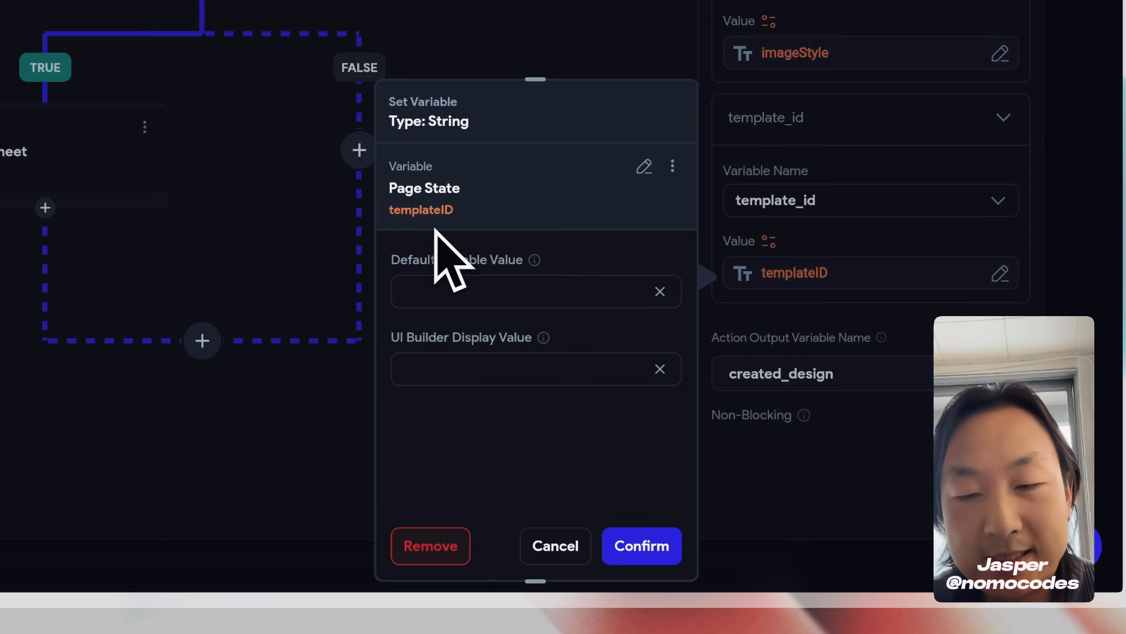
click(563, 552)
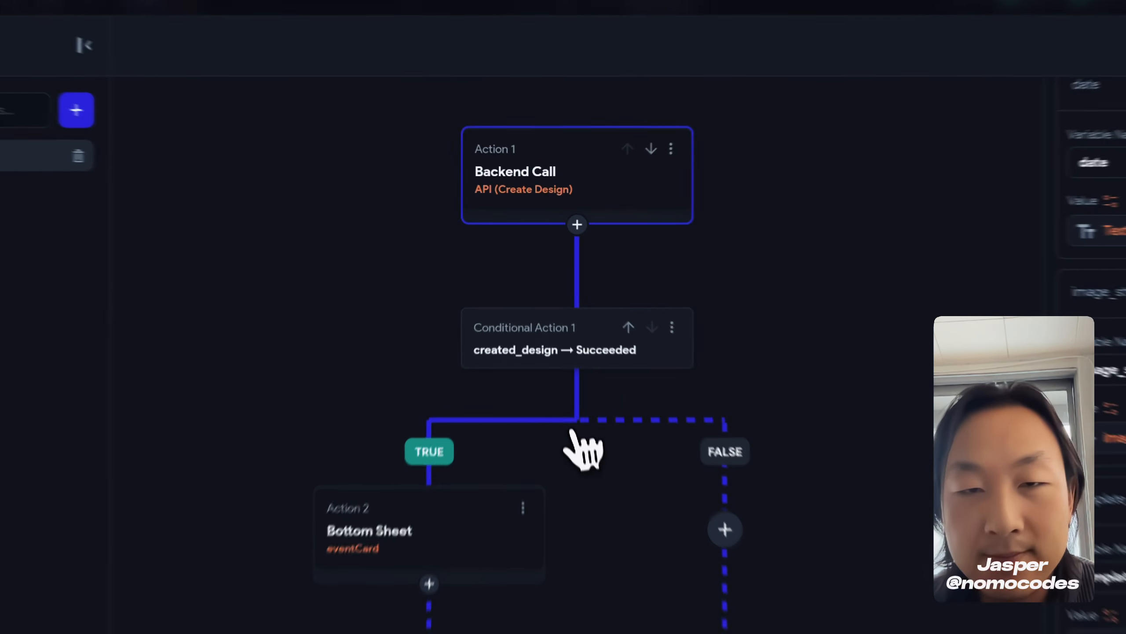
click(554, 286)
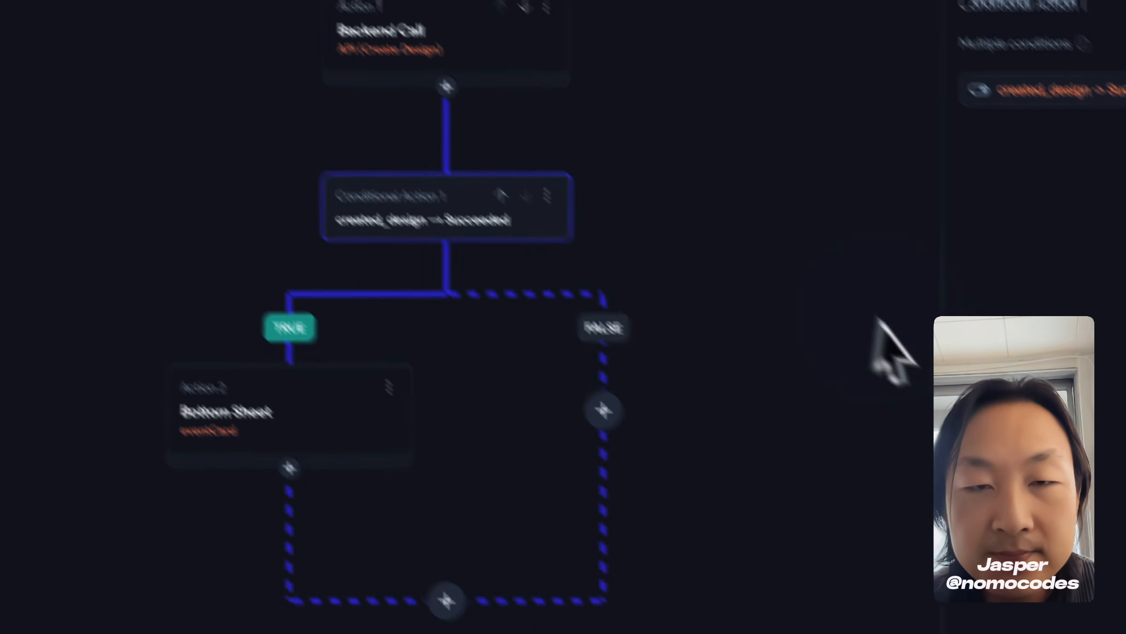
Select the Bottom Sheet action on the TRUE branch and review the parameters passed to the eventCard component.
click(457, 381)
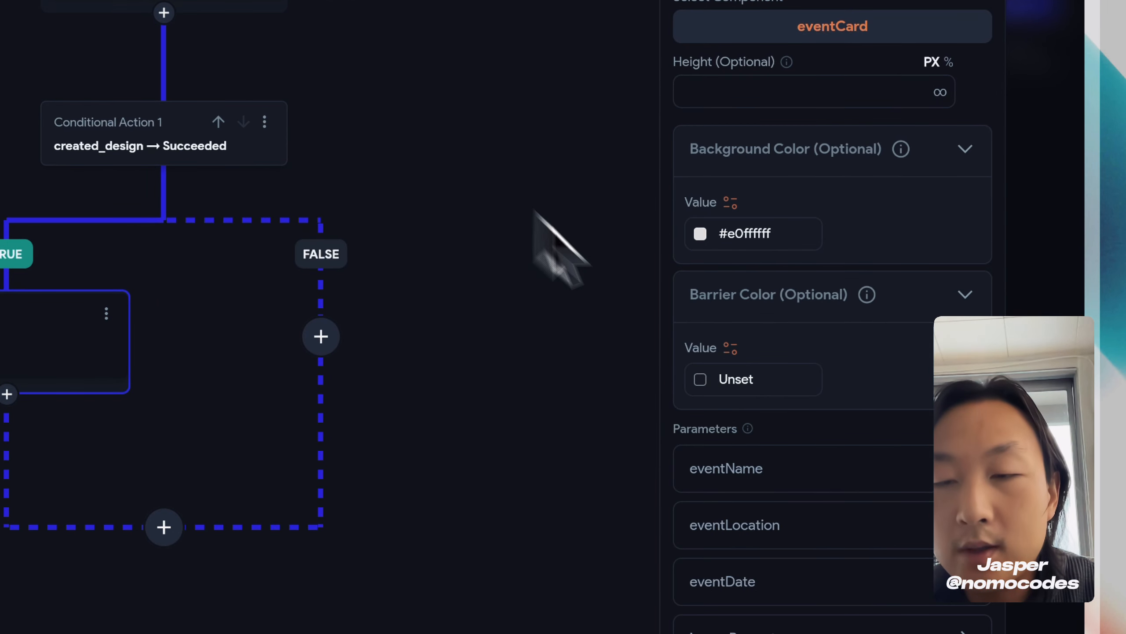
scroll(865, 436, down, 3)
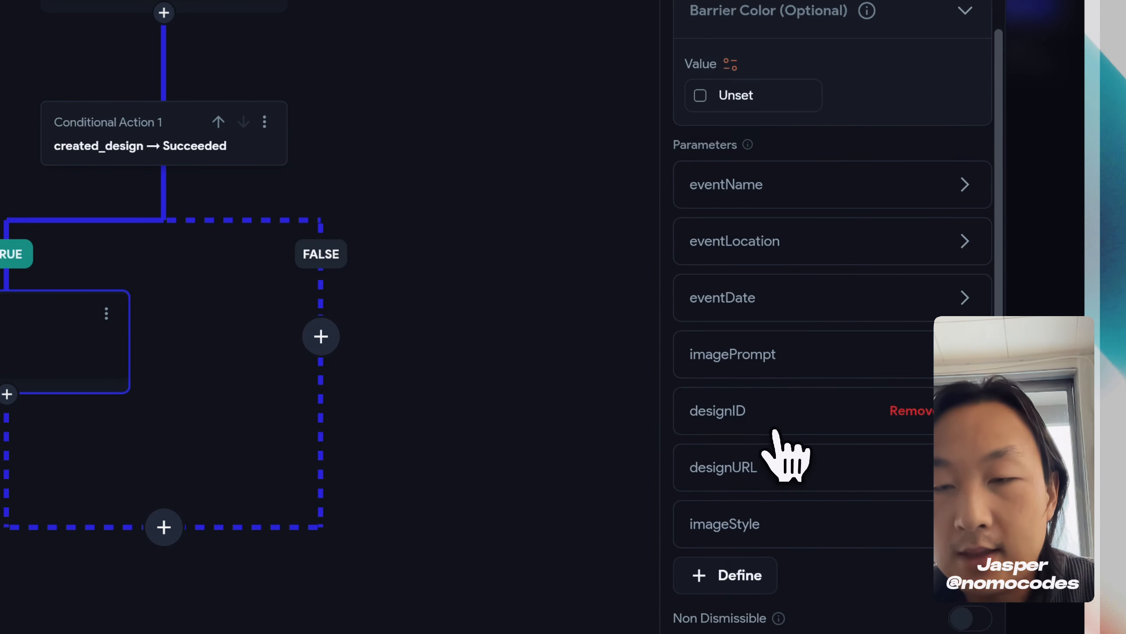
click(803, 186)
click(803, 187)
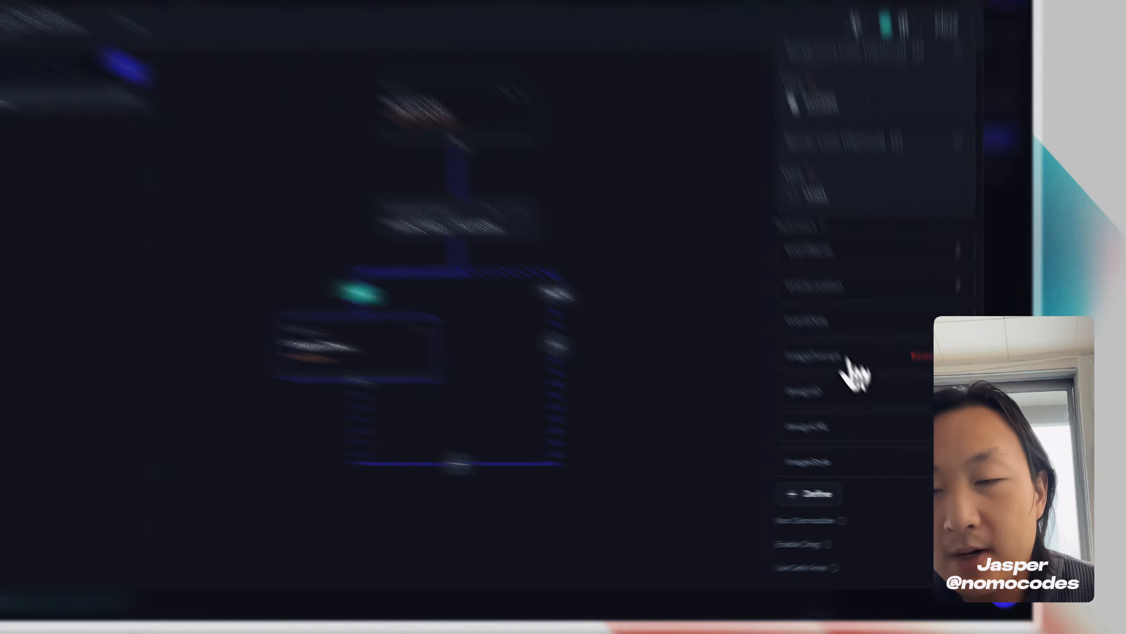
click(869, 394)
scroll(868, 399, down, 3)
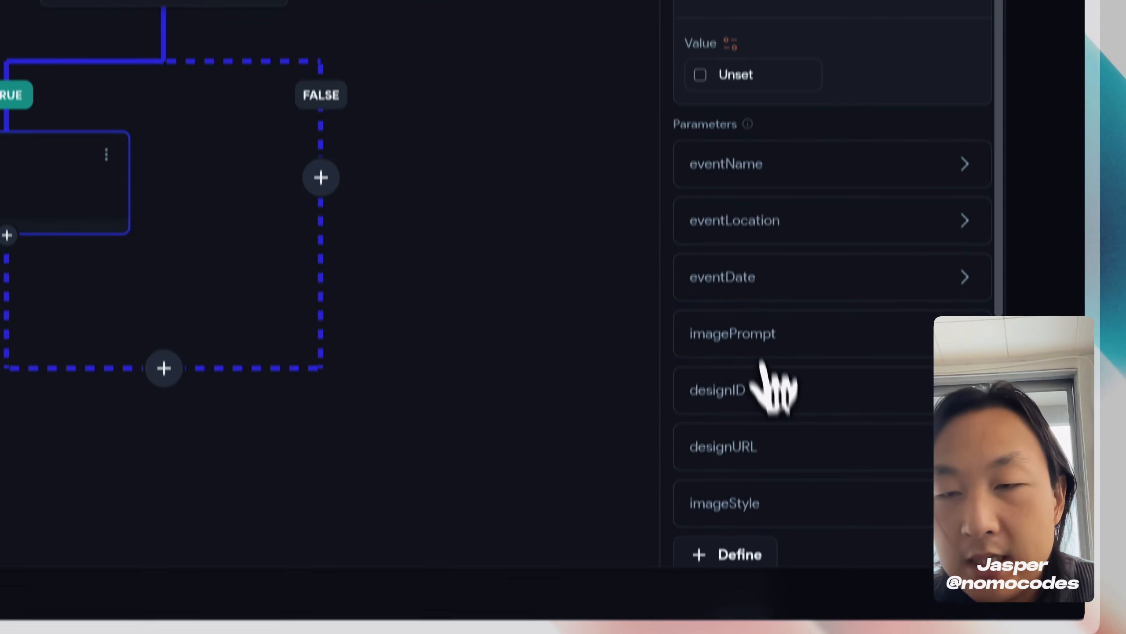
scroll(860, 399, down, 1)
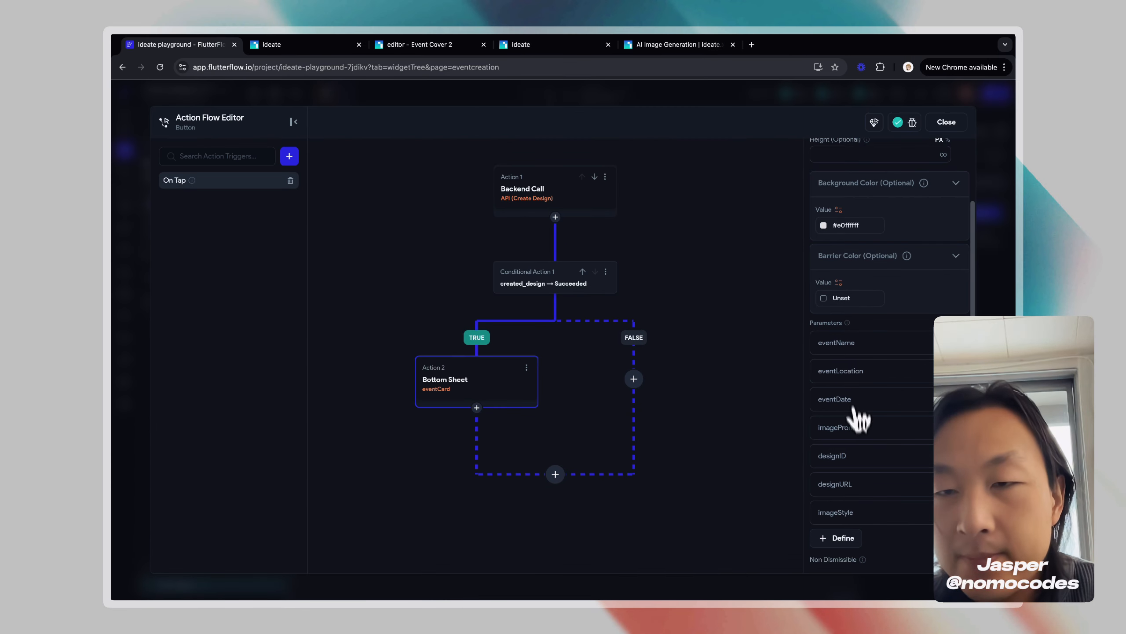
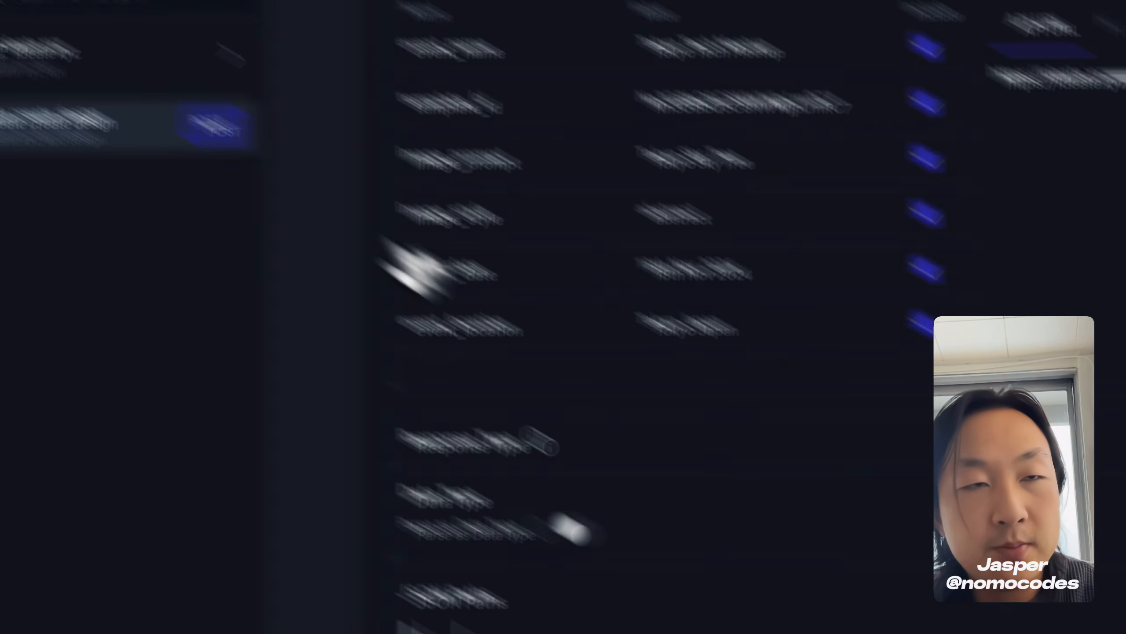
Review the eventCard parameter values and inspect the variable assigned to the designID parameter.
click(82, 157)
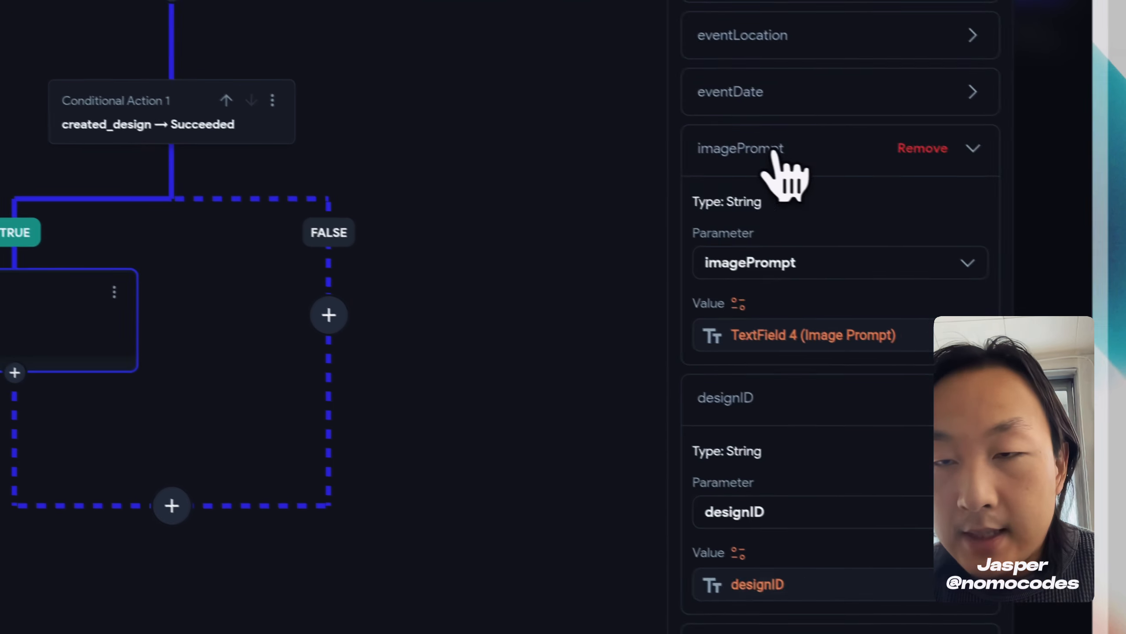
scroll(786, 199, up, 3)
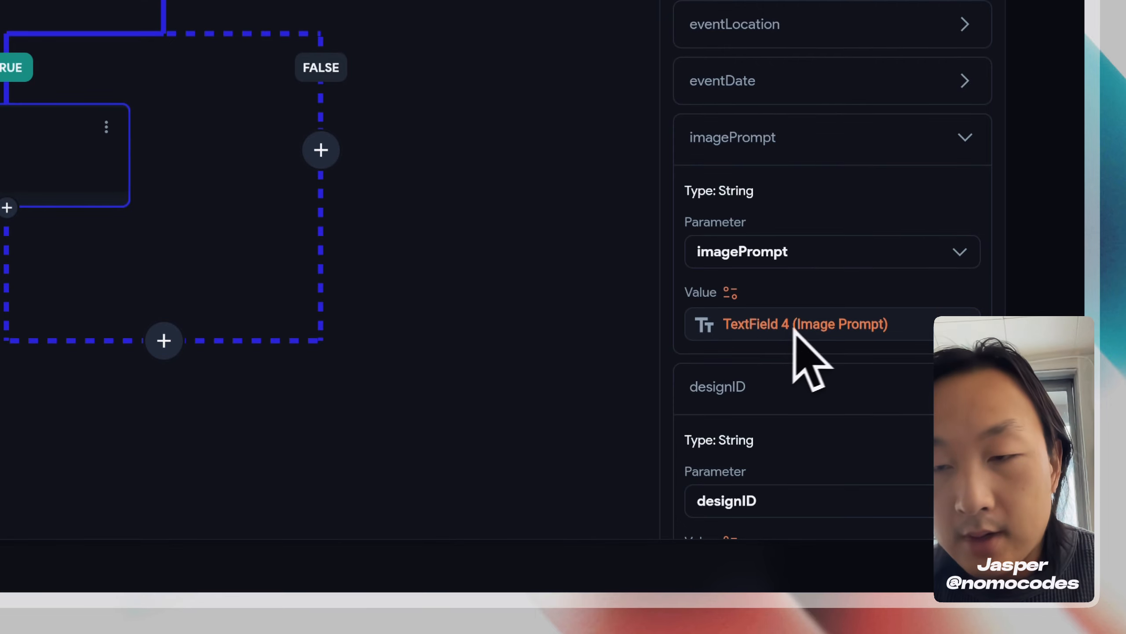
scroll(760, 348, down, 4)
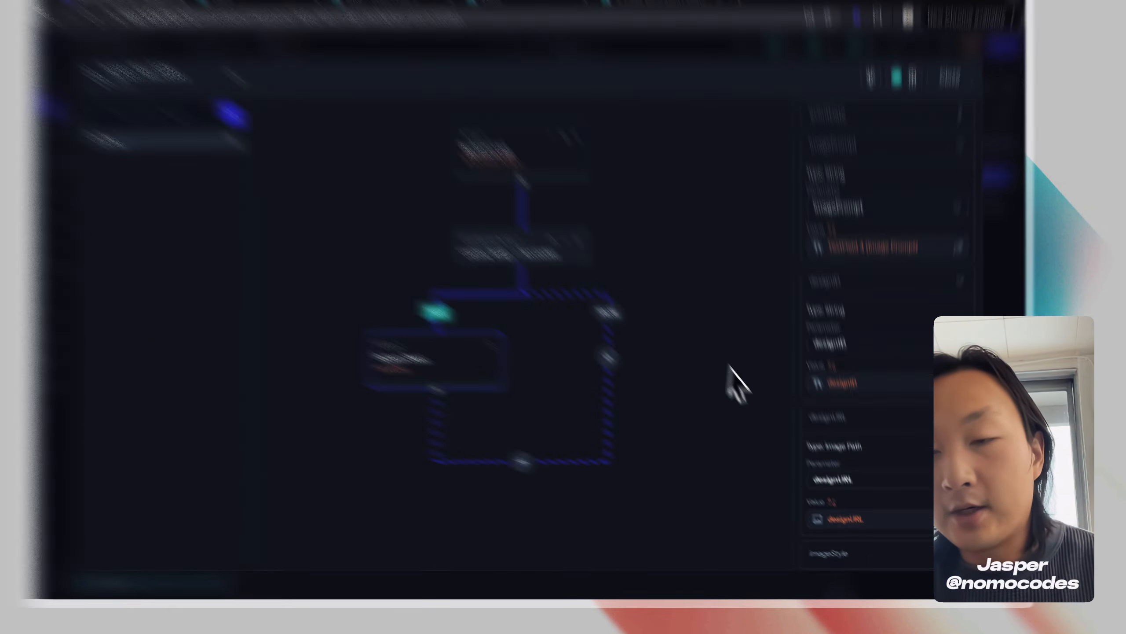
click(777, 203)
scroll(578, 282, down, 2)
scroll(578, 284, up, 2)
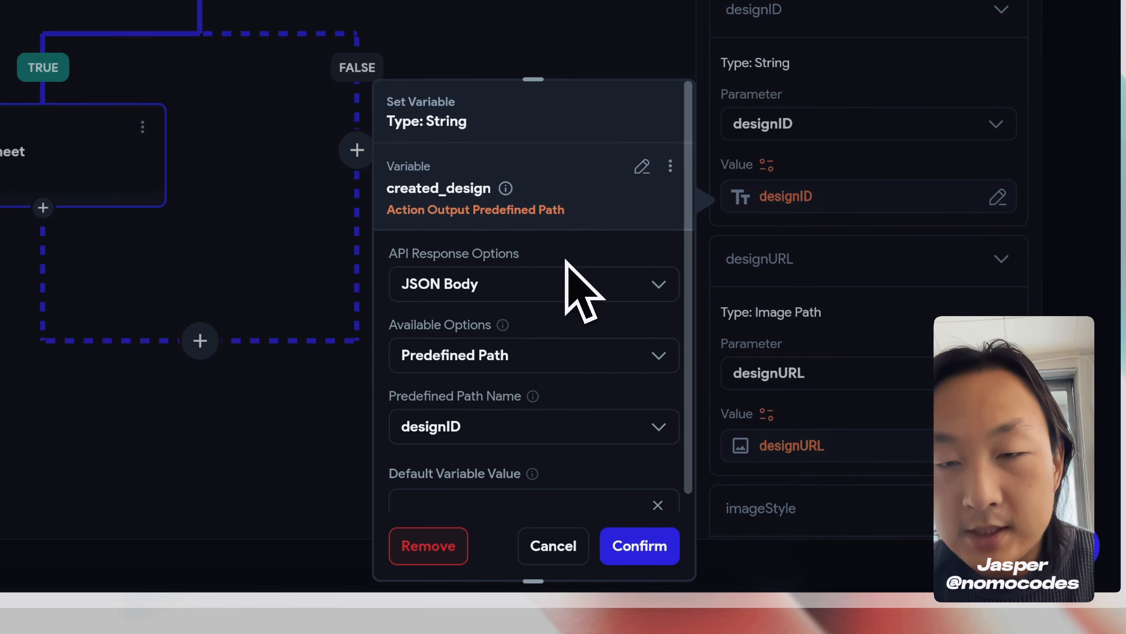
Search the variable sources for "created" and choose the created_design API response for the designID parameter.
click(642, 167)
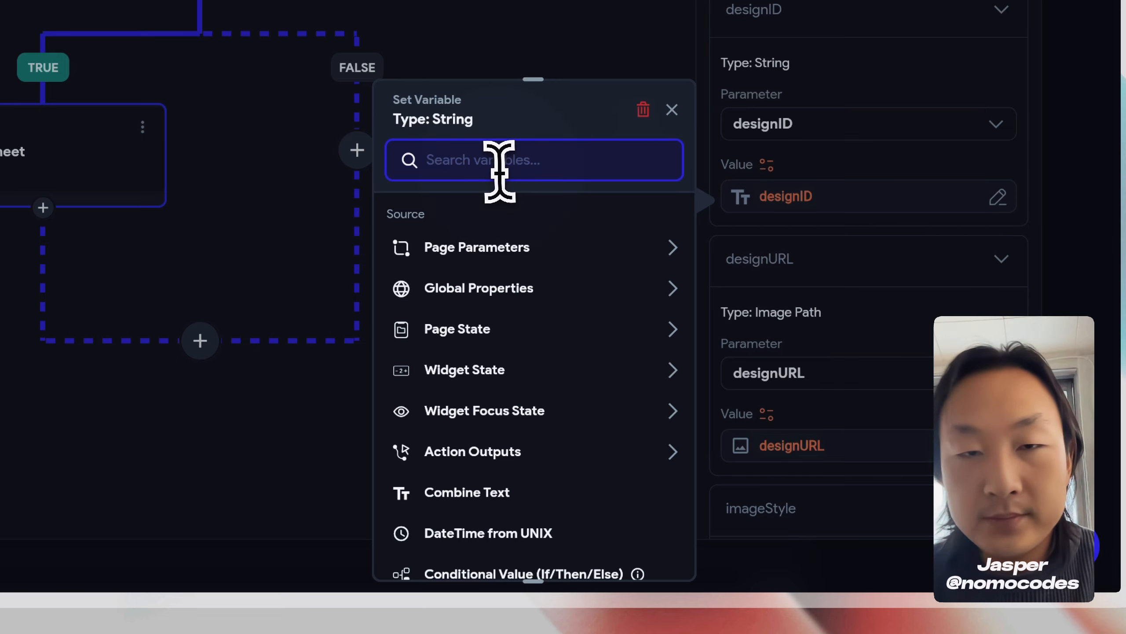
text(create)
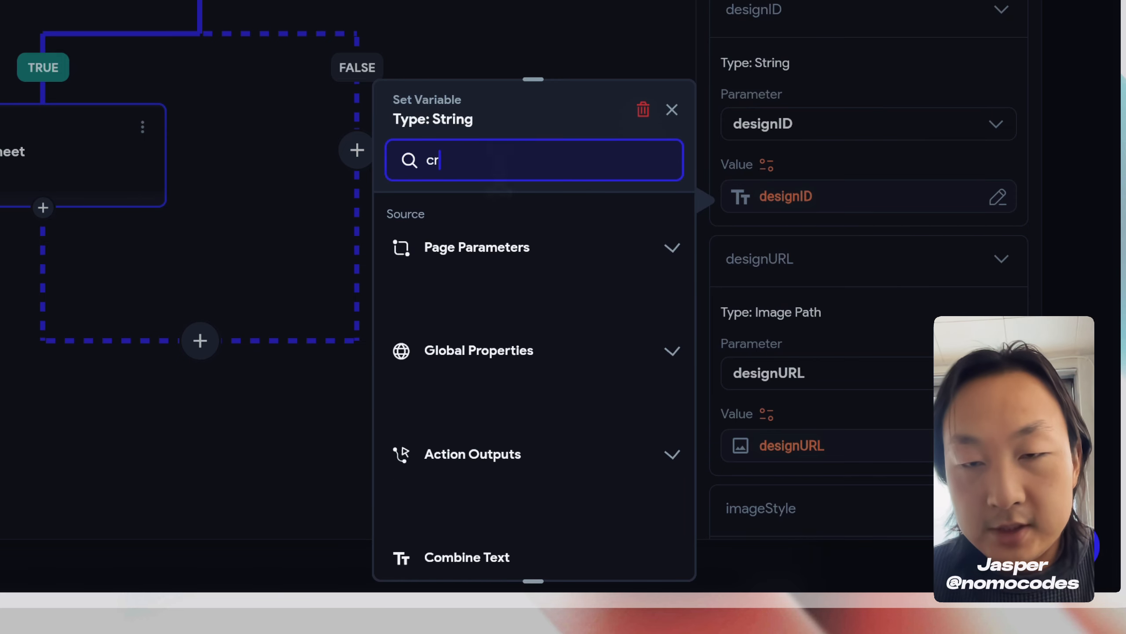
text(d)
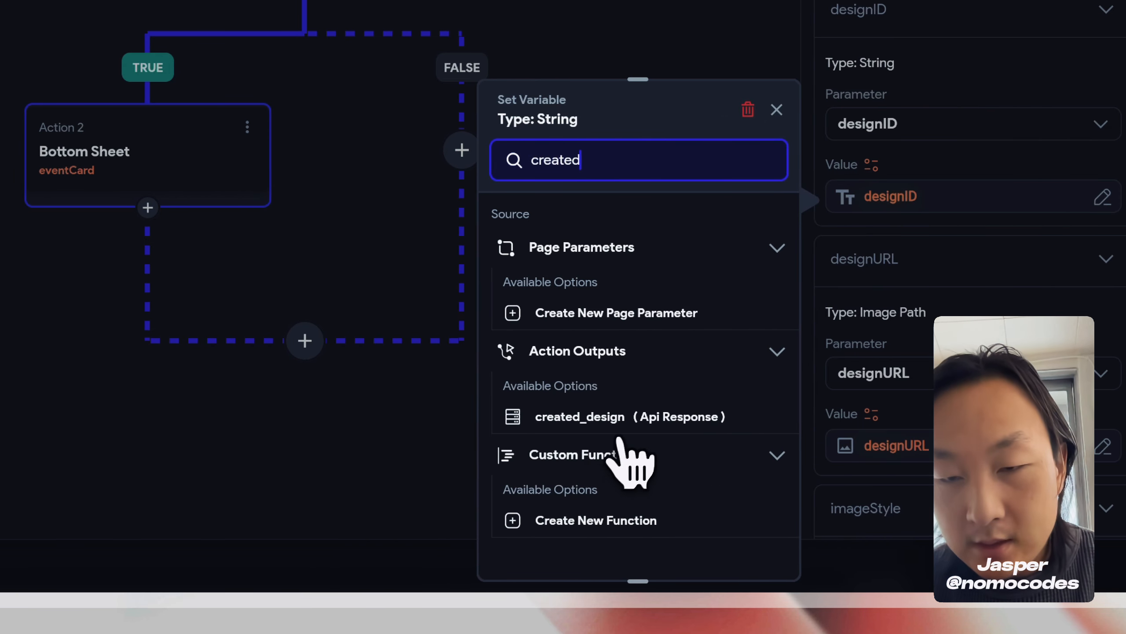
click(607, 422)
scroll(625, 400, down, 3)
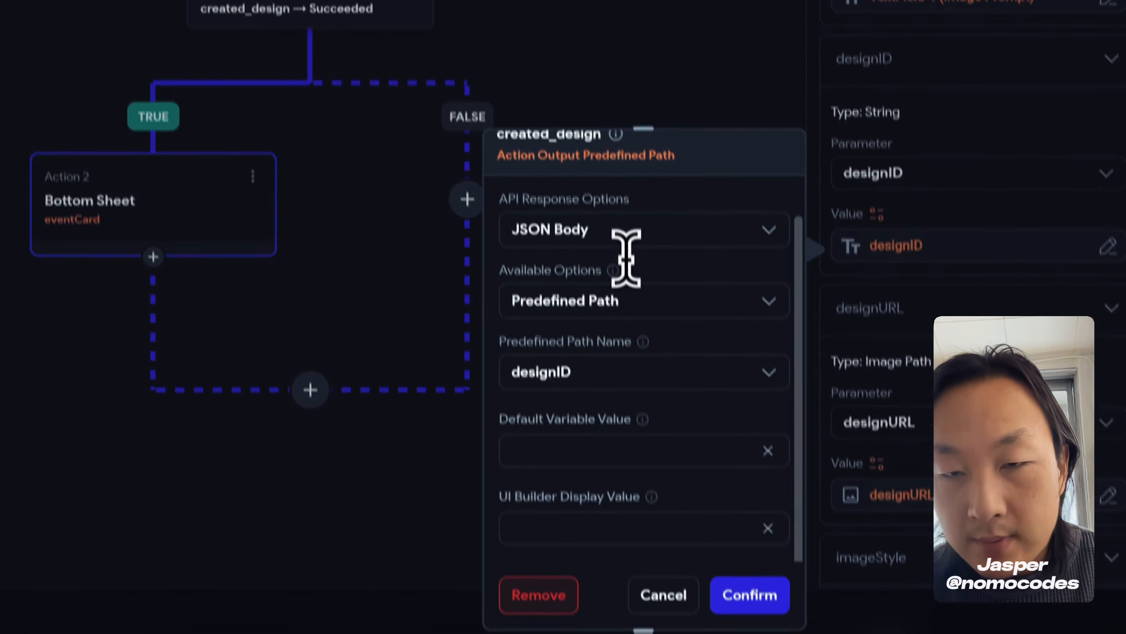
Review the created_design response options, reselect the predefined path name designID, and cancel the variable change.
click(615, 181)
click(600, 307)
click(617, 316)
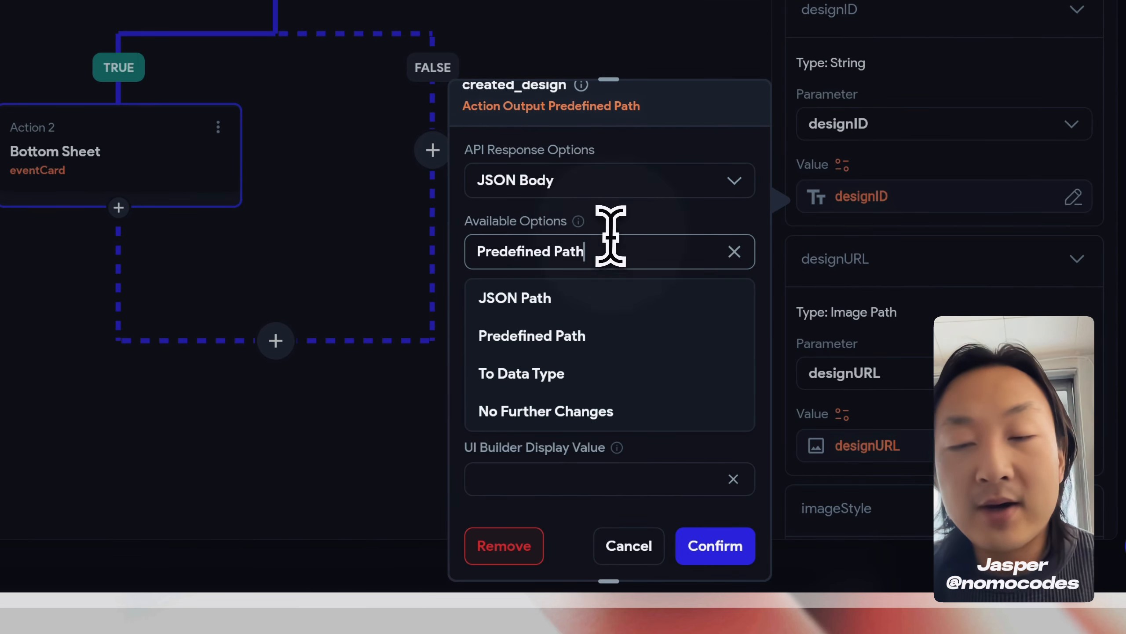
click(615, 251)
click(582, 322)
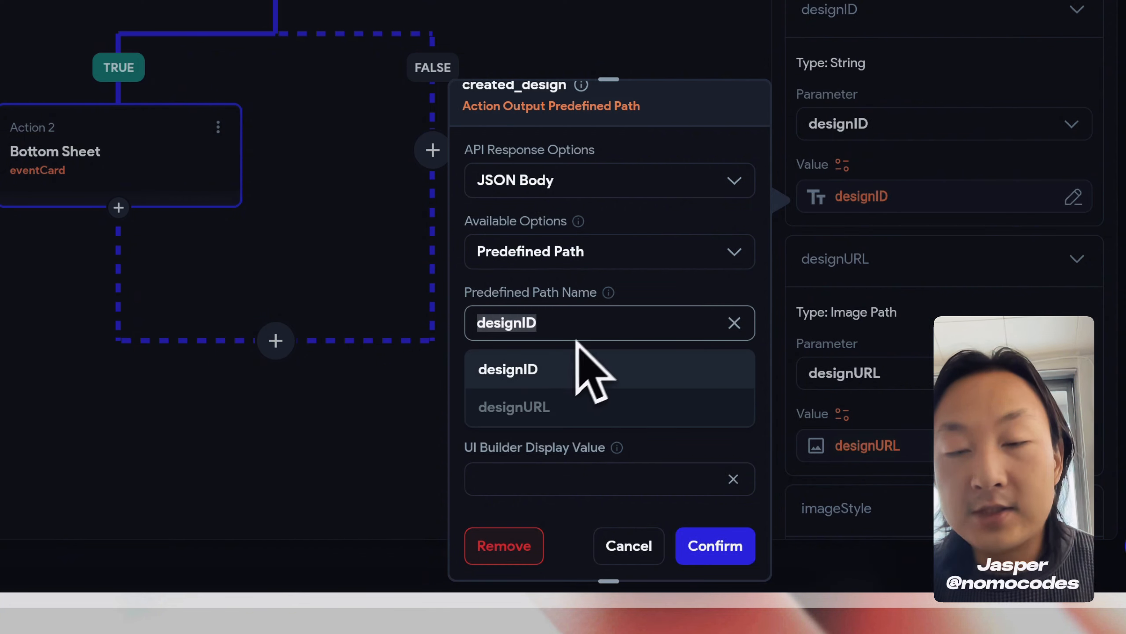
click(559, 371)
click(629, 547)
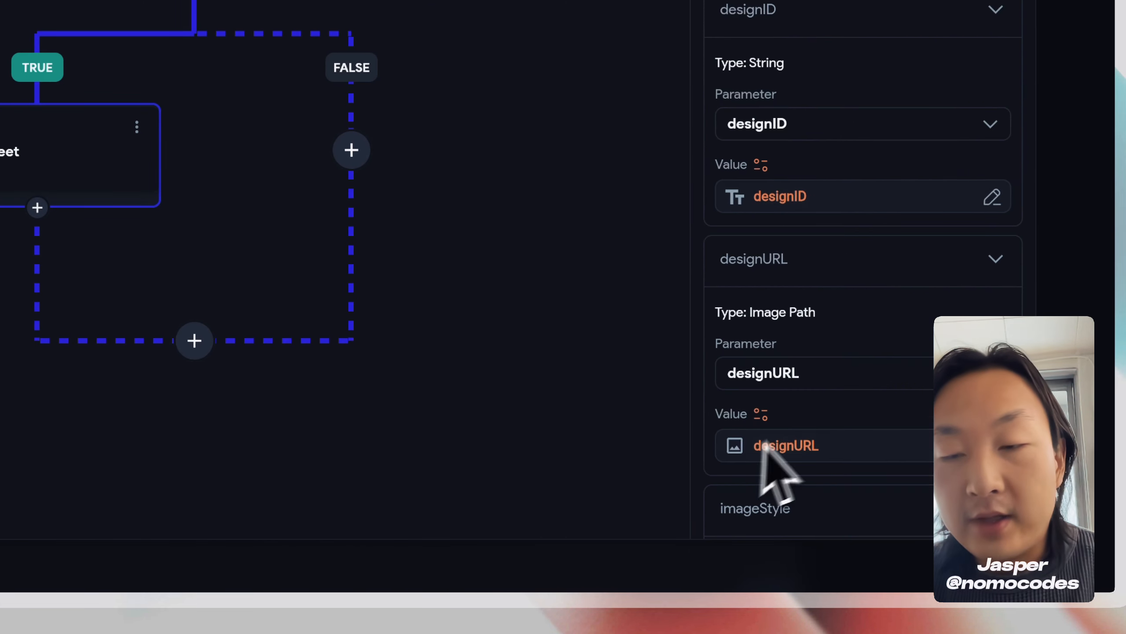
Inspect the predefined path name options of the variable assigned to designURL, then cancel without saving.
scroll(864, 444, down, 3)
click(808, 294)
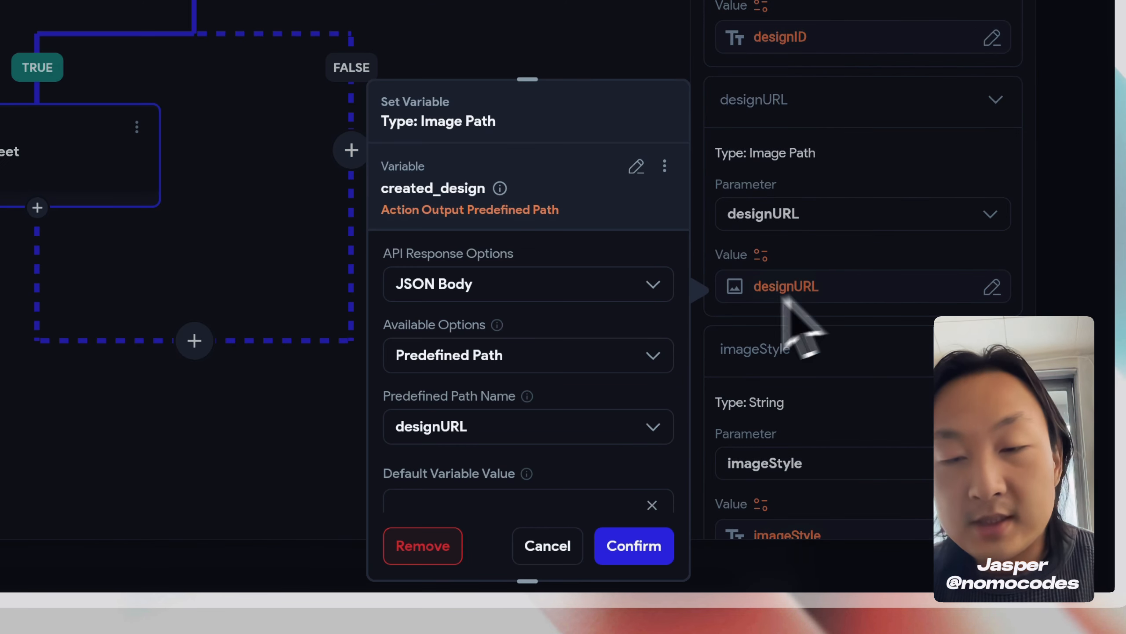
click(454, 427)
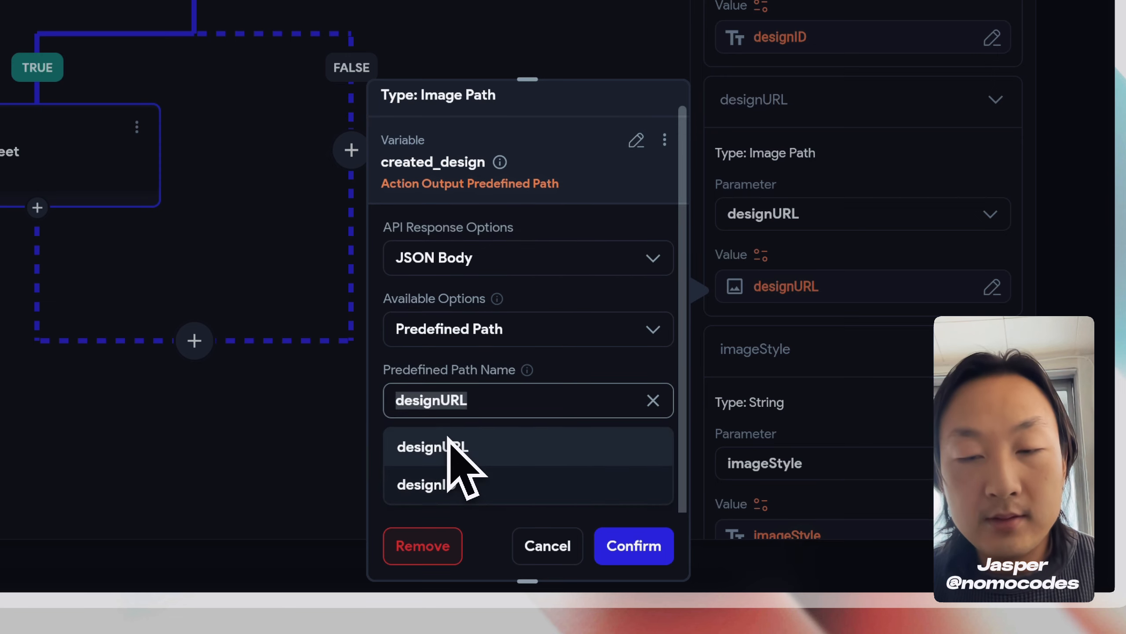
click(483, 446)
click(560, 545)
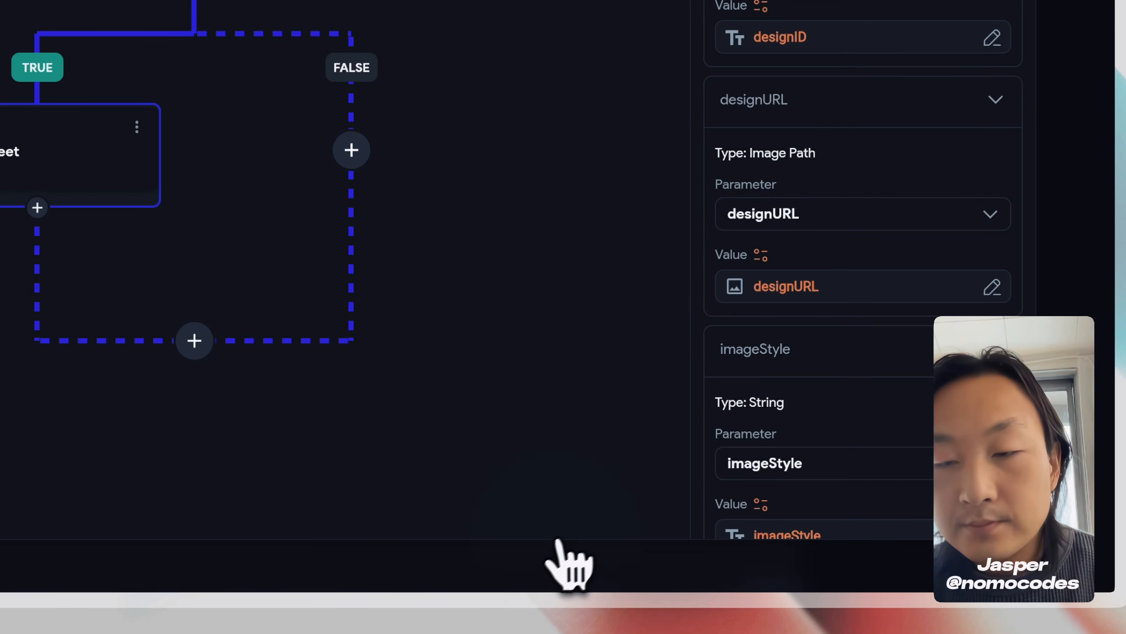
Inspect the page state variable assigned to eventCard's imageStyle parameter, cancel, and close the Action Flow Editor.
scroll(795, 402, down, 1)
scroll(798, 409, down, 4)
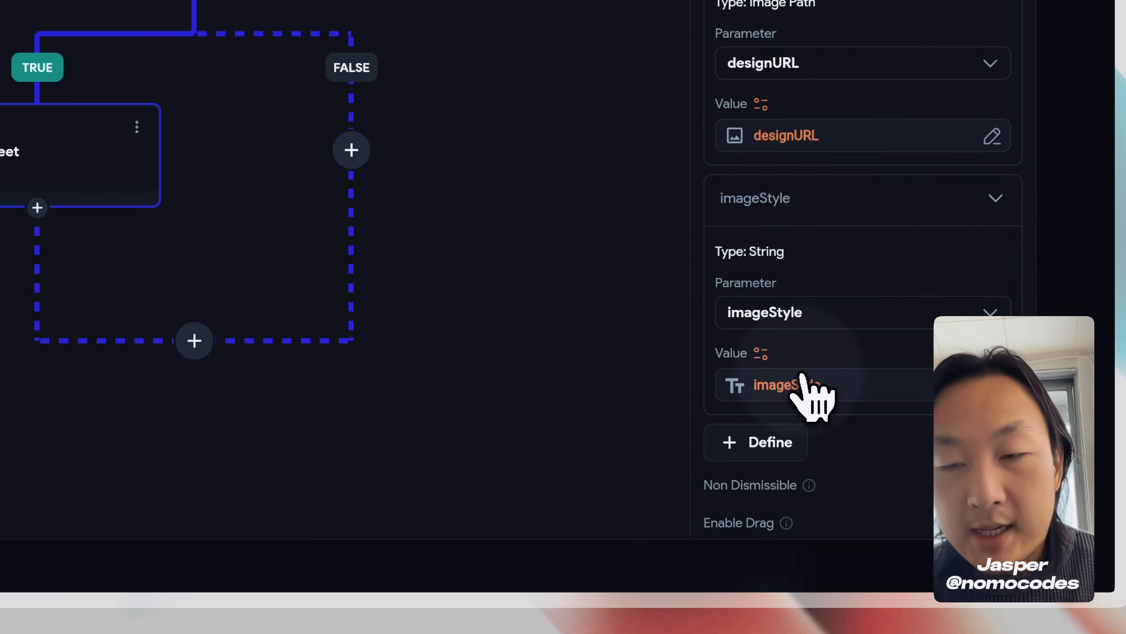
click(807, 385)
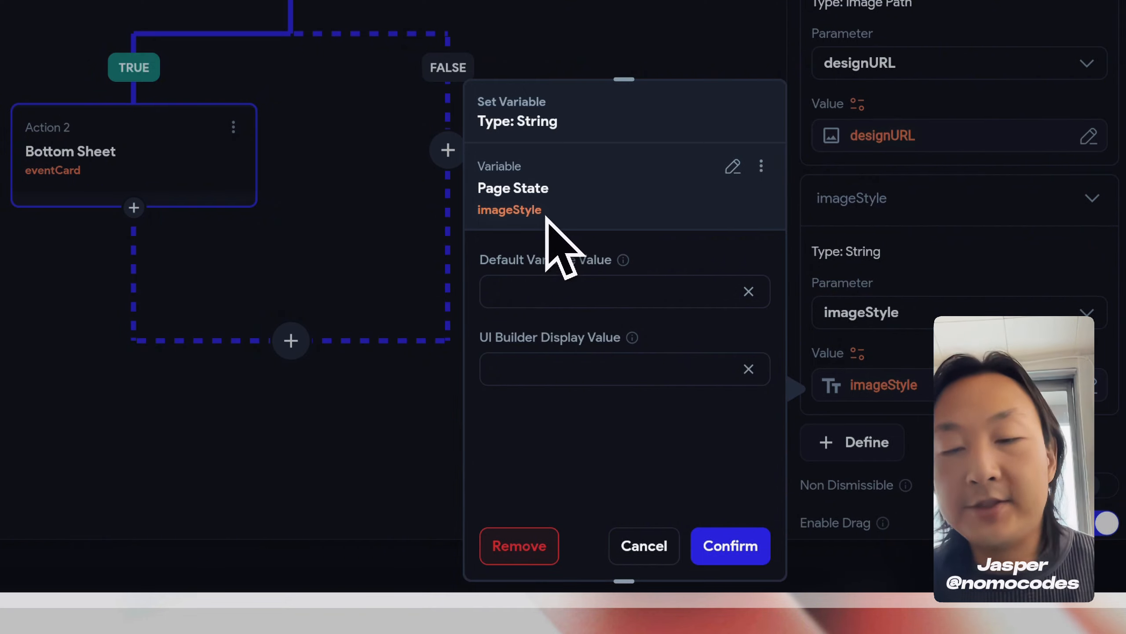
click(661, 539)
click(955, 215)
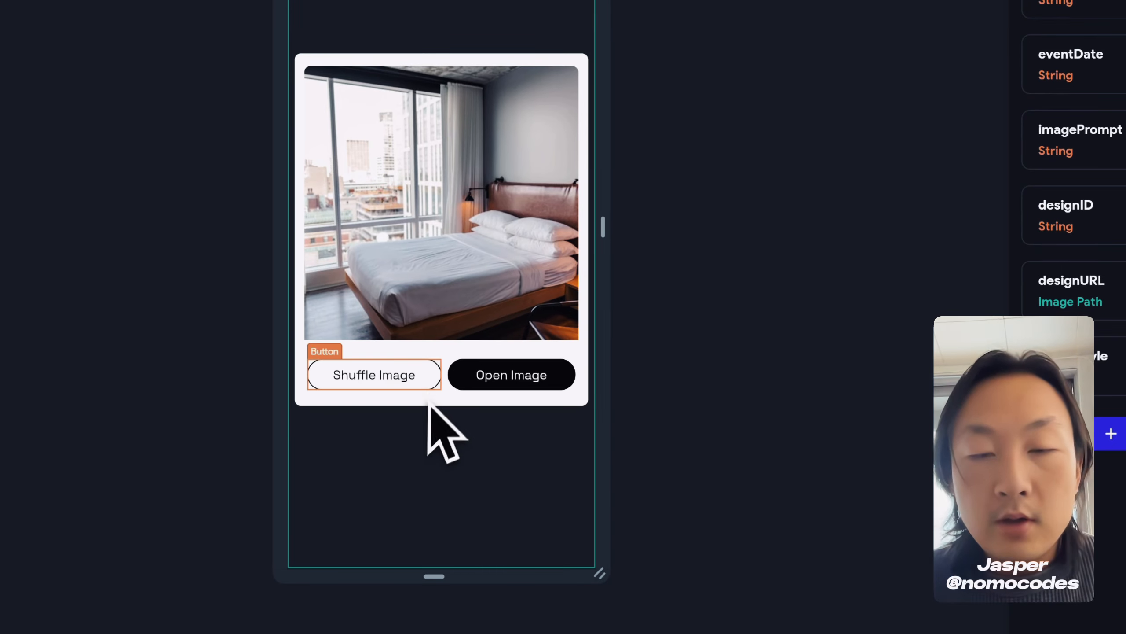
View the action flow of the Shuffle Image button in the eventCard component, then close it.
click(429, 385)
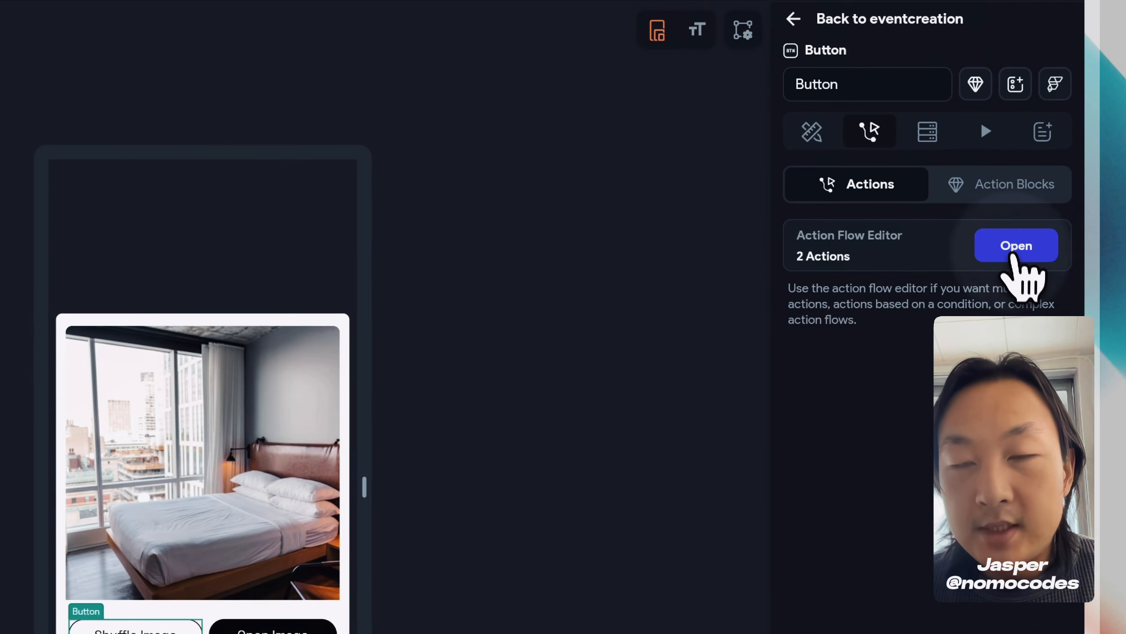
click(1015, 248)
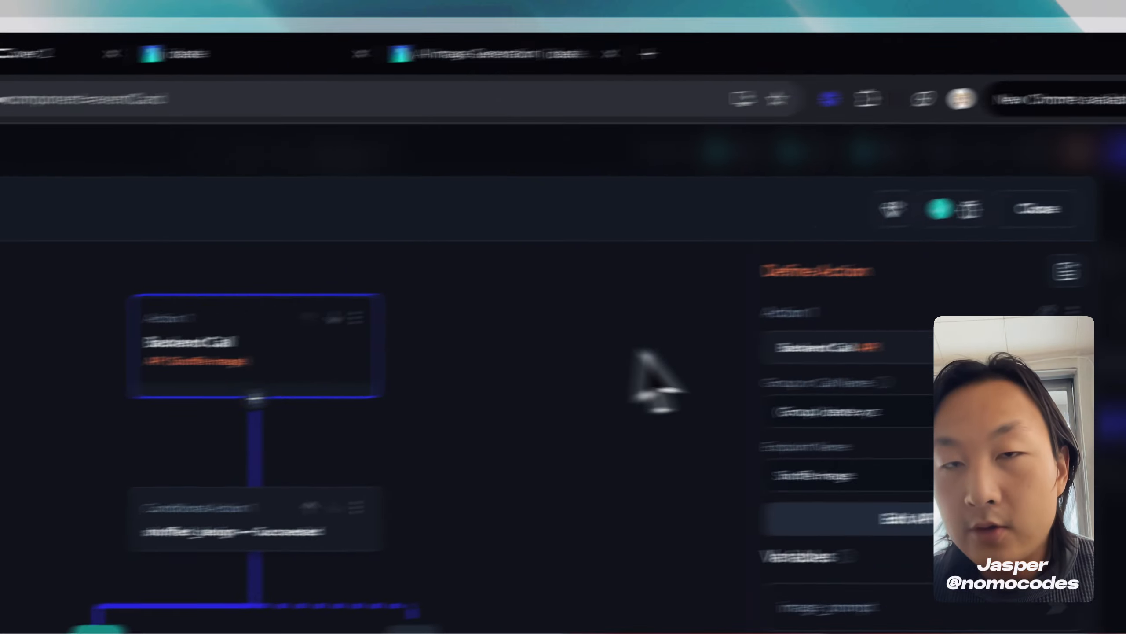
click(942, 219)
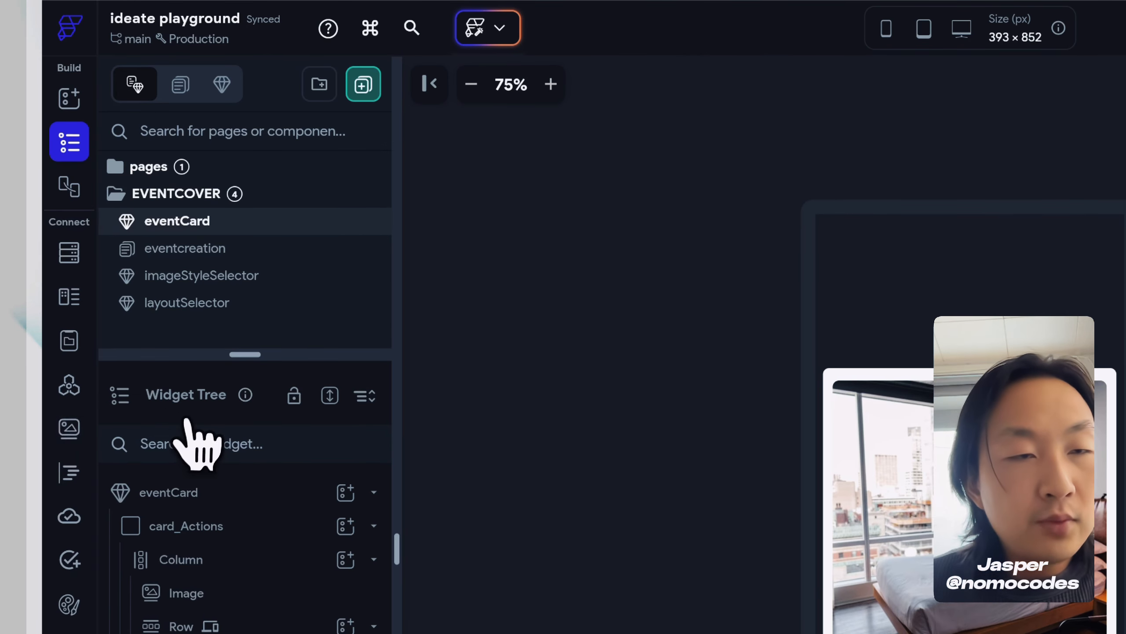
Duplicate the ideate create design API call and open the copy's definition.
click(70, 385)
click(241, 301)
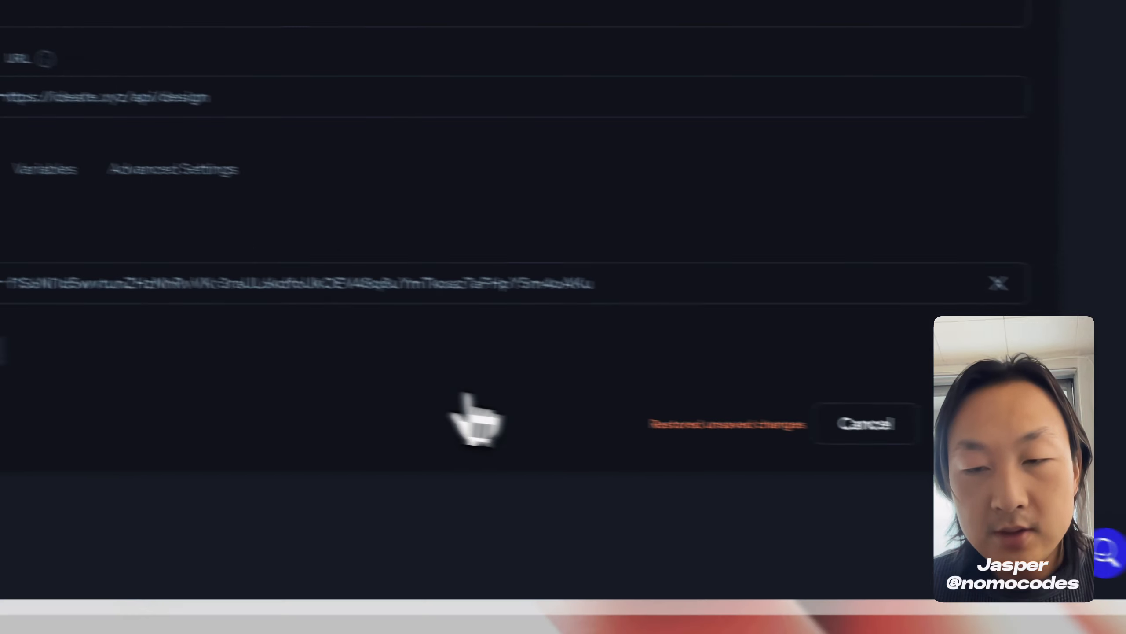
click(940, 273)
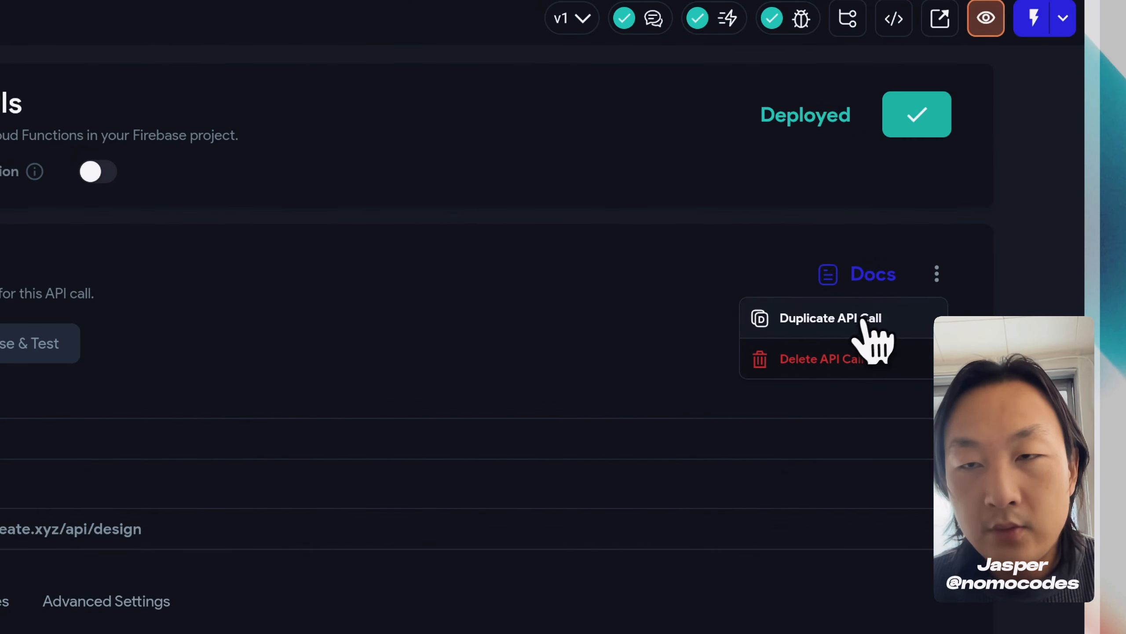
click(865, 322)
click(288, 535)
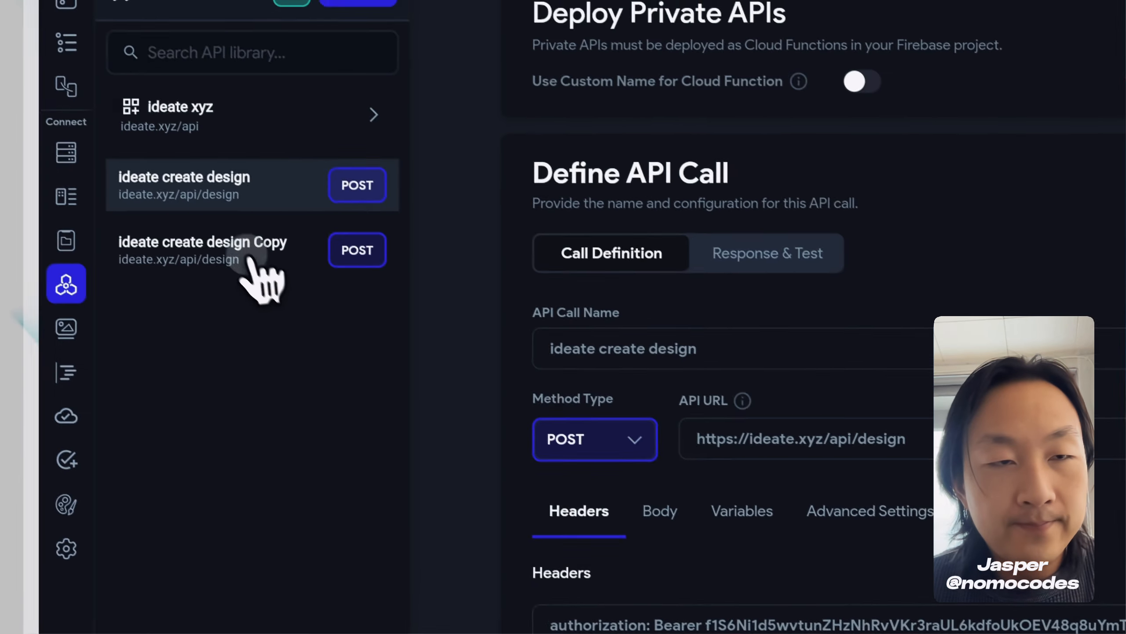
click(250, 257)
Rename the duplicated API call as "ideate shuffle design".
click(734, 311)
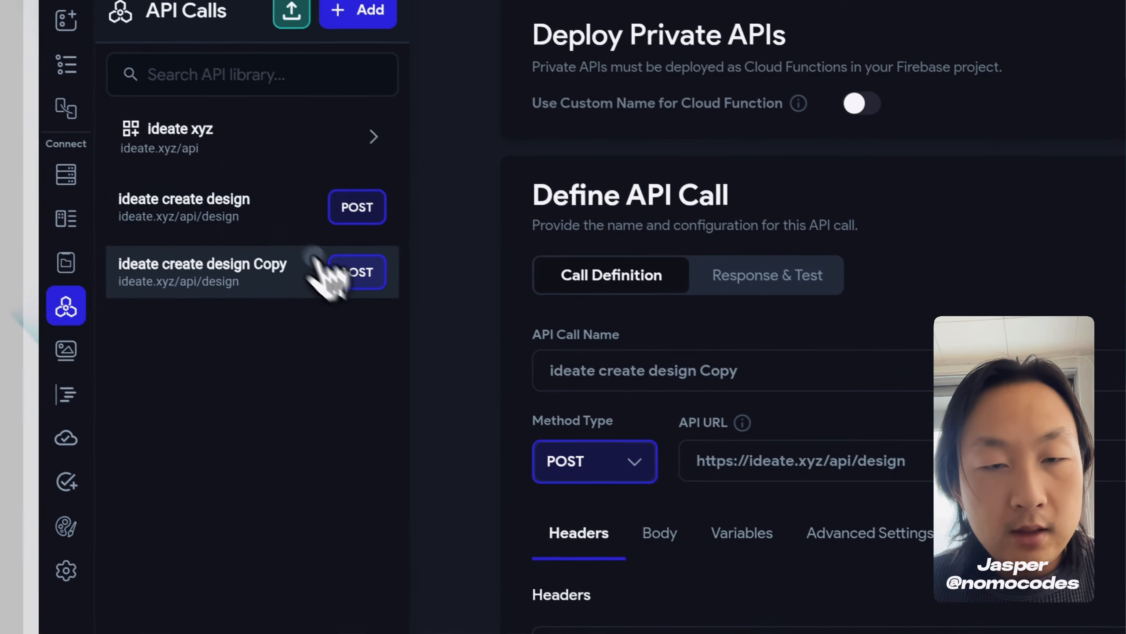
click(9, 67)
click(9, 129)
drag(607, 257, 404, 263)
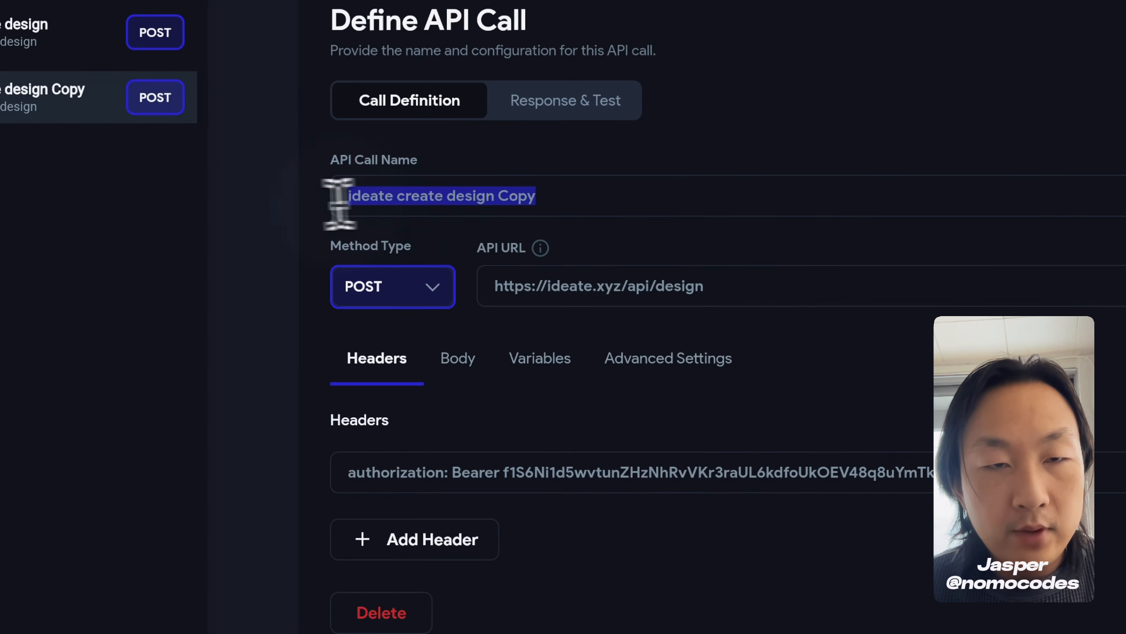
click(523, 261)
key(BackSpace)
key(BackSpace)
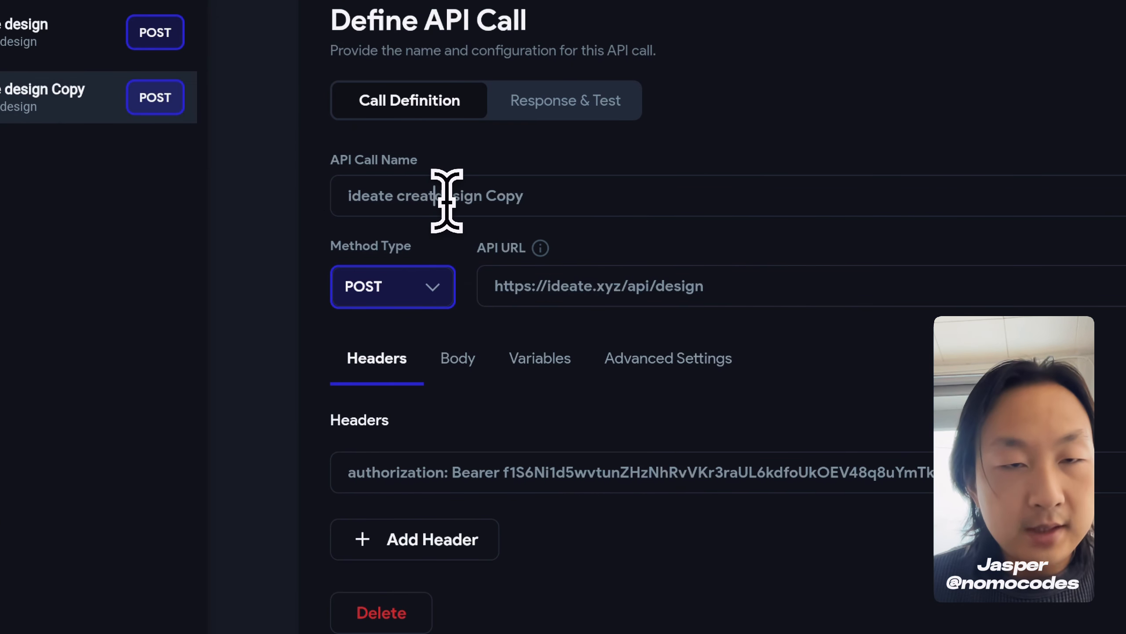
text(shuffle)
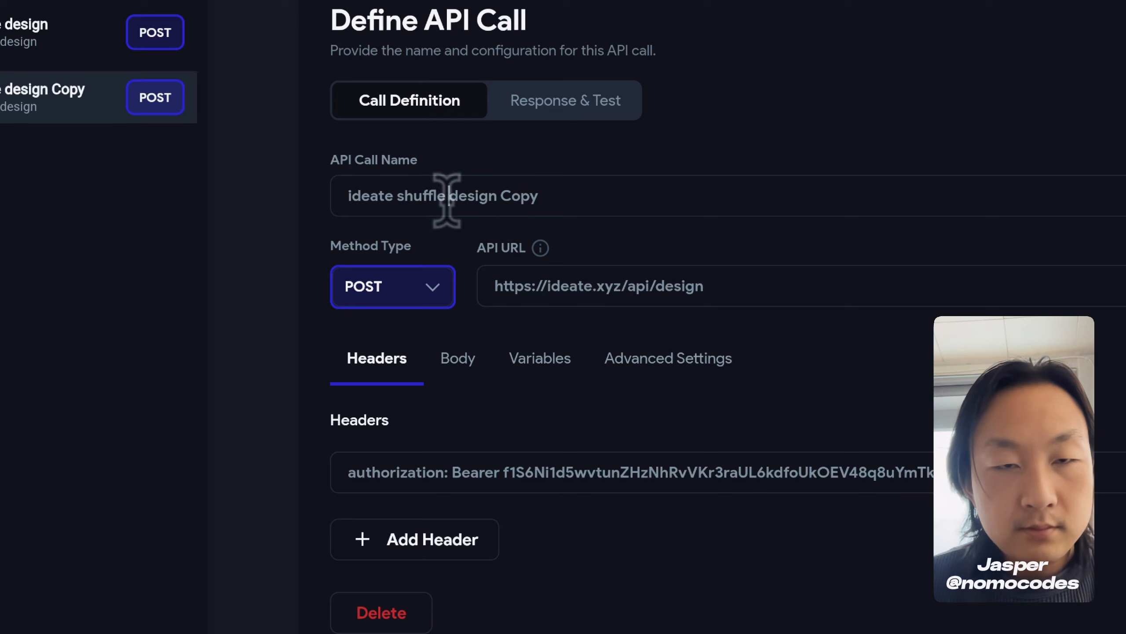
double_click(529, 196)
key(BackSpace)
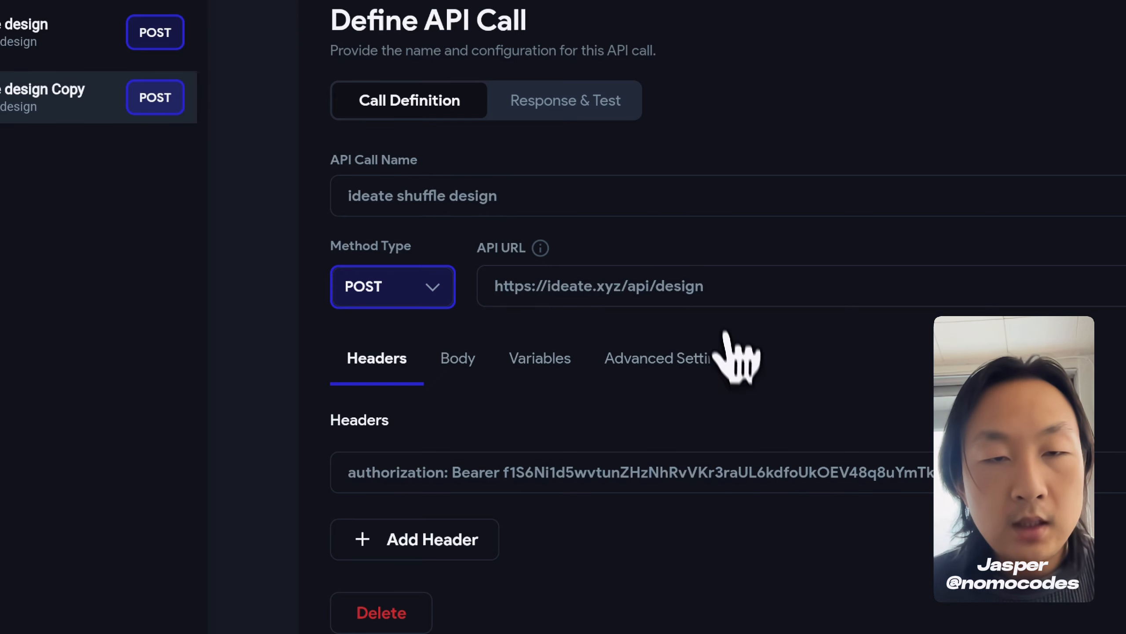
Remove the date block from the edits object in the shuffle design call's JSON body.
click(465, 360)
scroll(616, 453, down, 10)
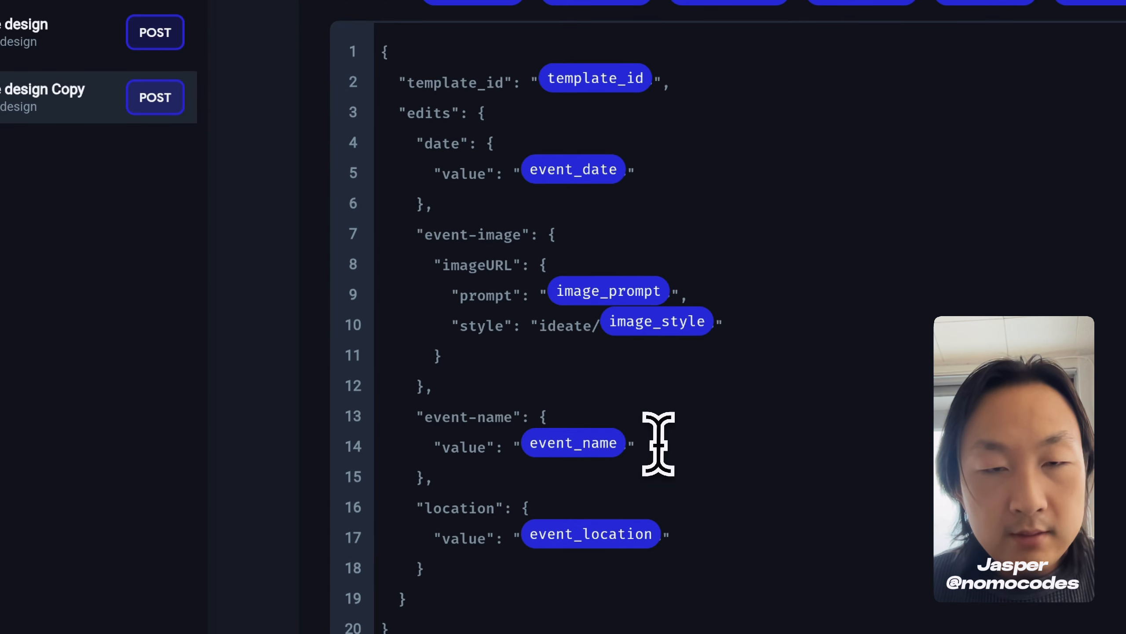
click(687, 390)
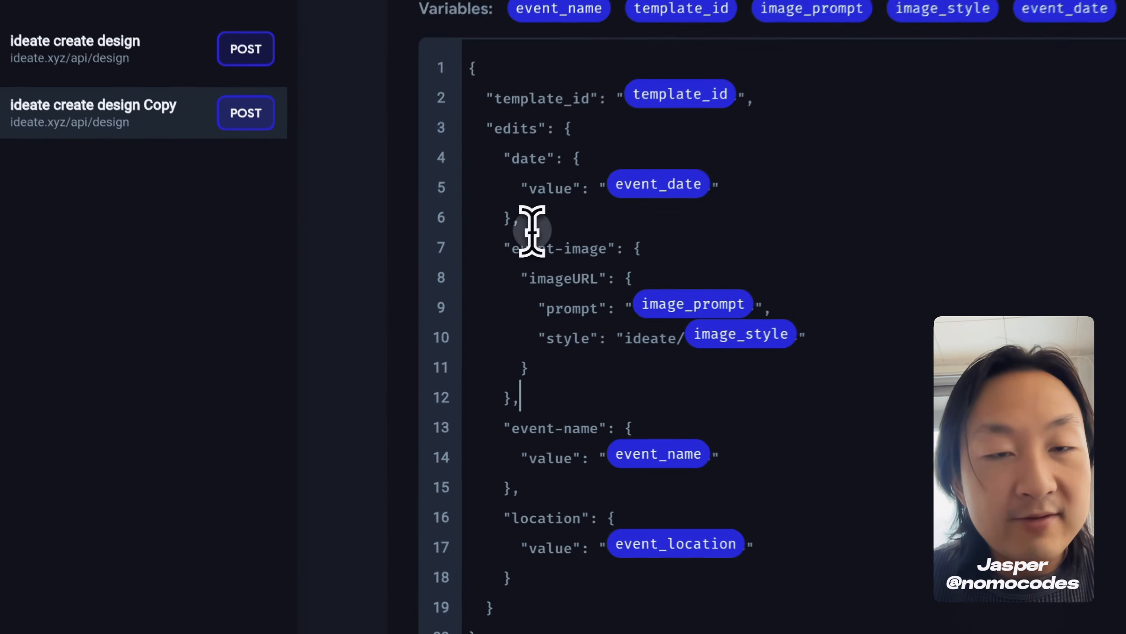
drag(410, 309, 355, 285)
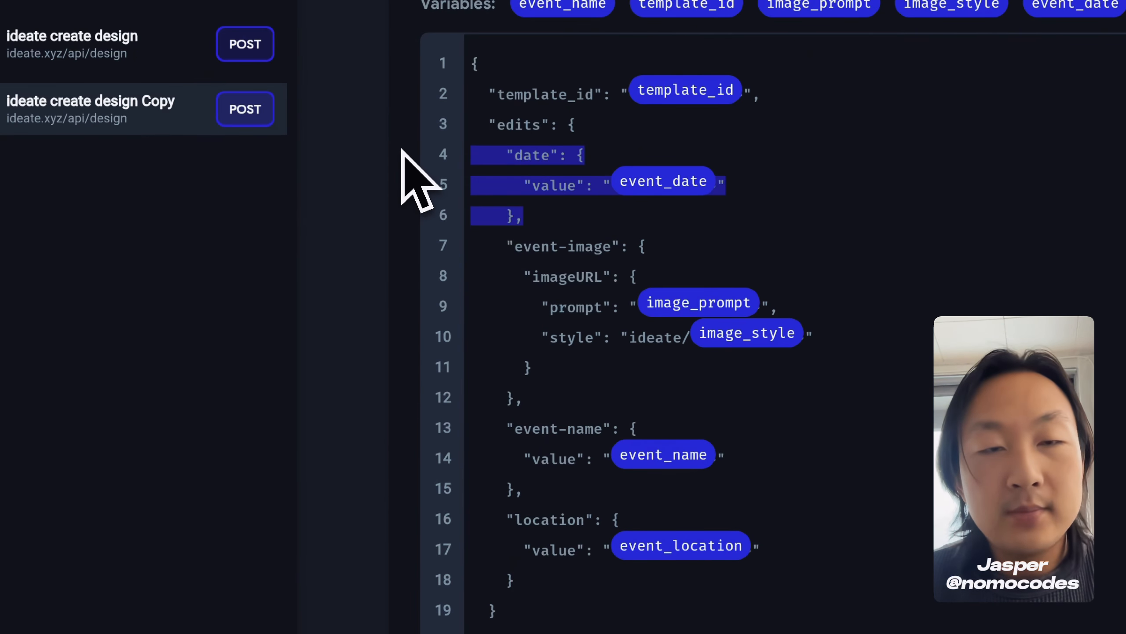
key(BackSpace)
key(BackSpace)
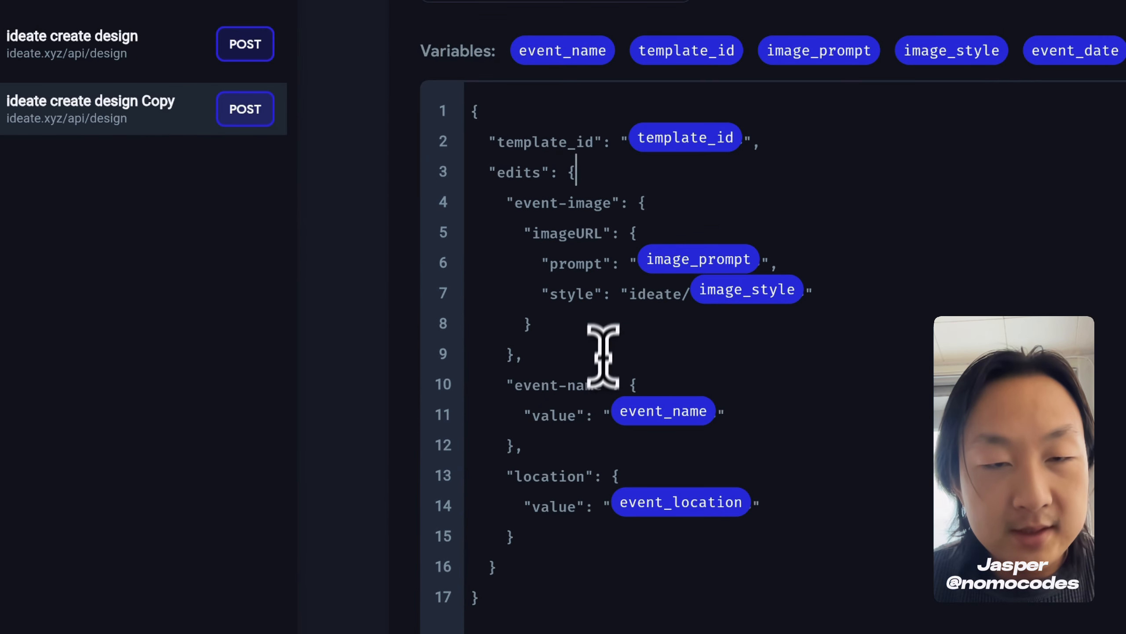
Remove the event-name and location blocks from the JSON body, and discard the changes to the call.
drag(563, 443, 425, 390)
key(BackSpace)
key(BackSpace)
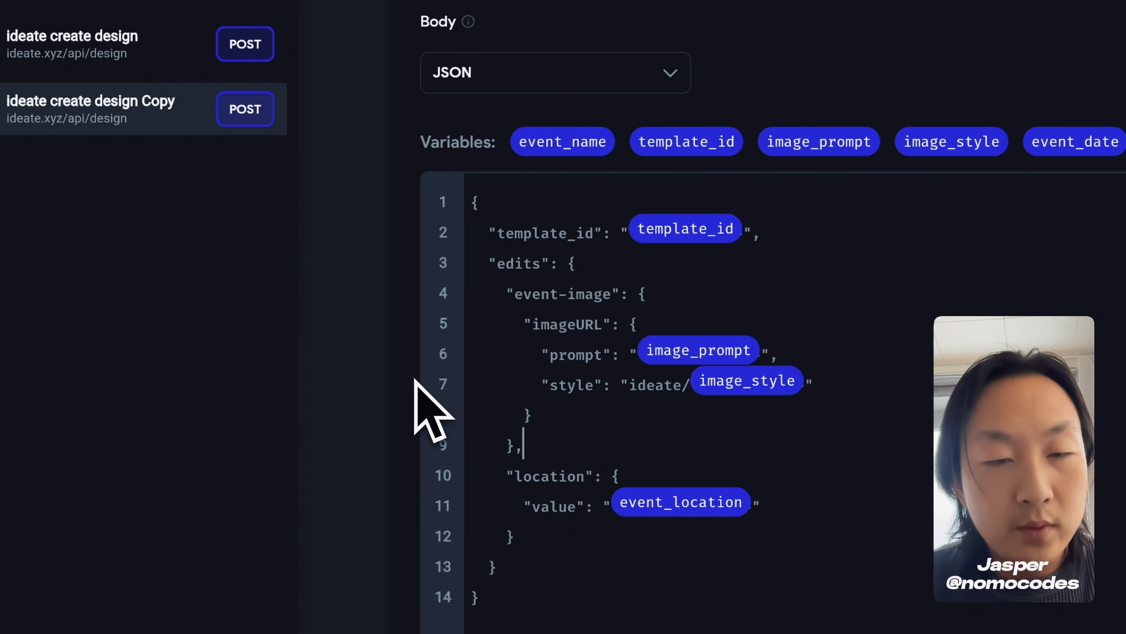
drag(556, 532, 398, 482)
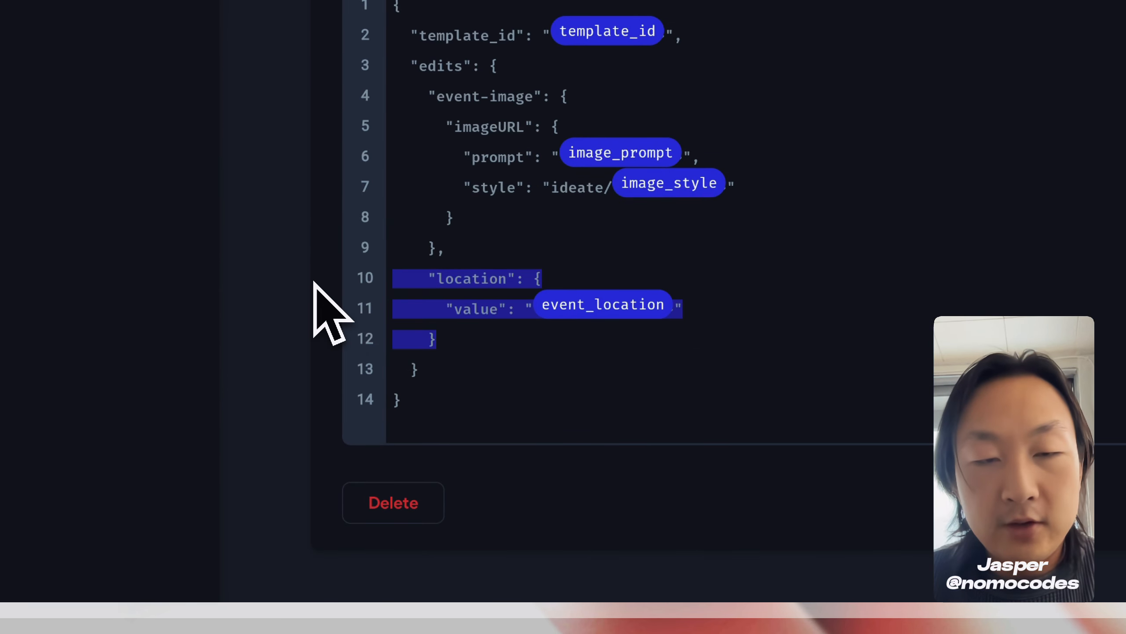
key(BackSpace)
key(BackSpace)
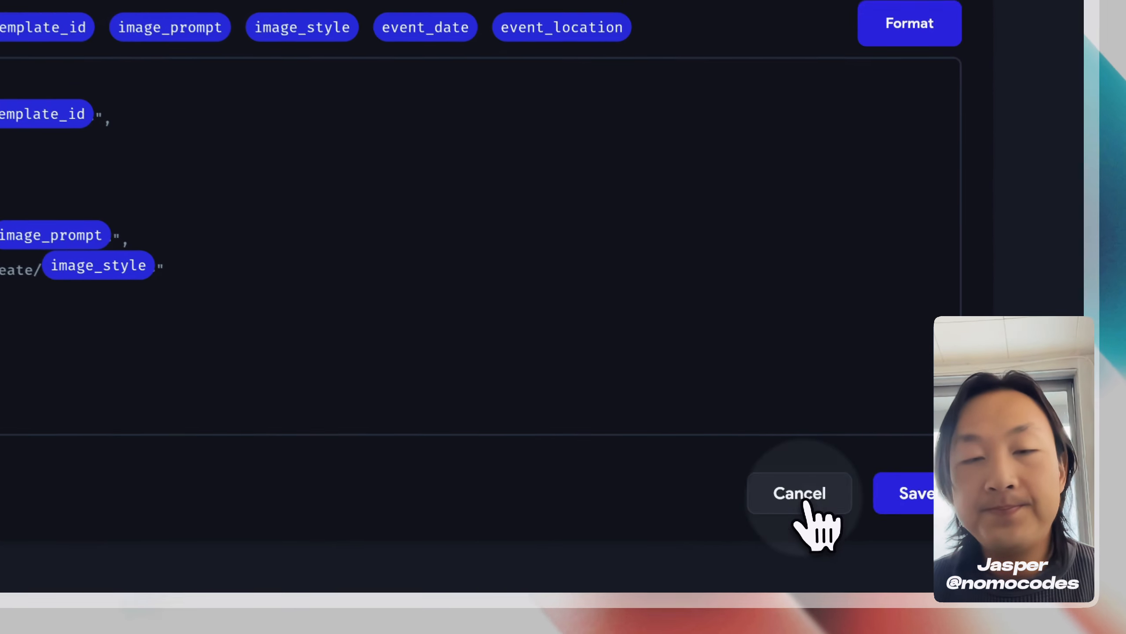
click(876, 553)
Open the Shuffle Image button's action flow and inspect the image_prompt and image_style variables of its backend call.
click(125, 151)
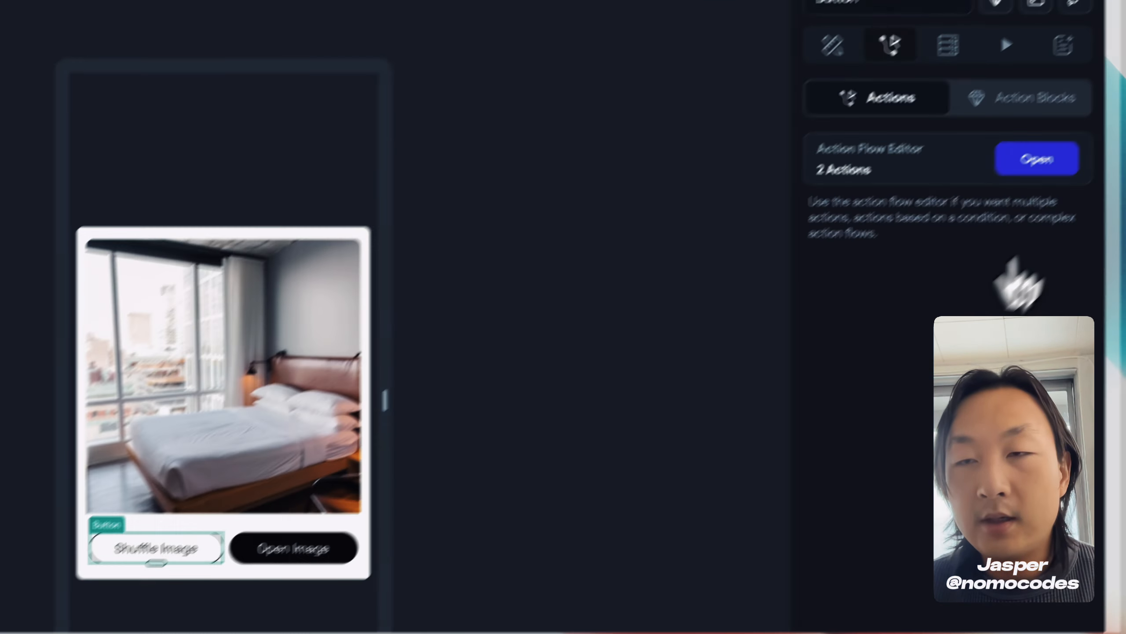
click(1036, 160)
click(390, 262)
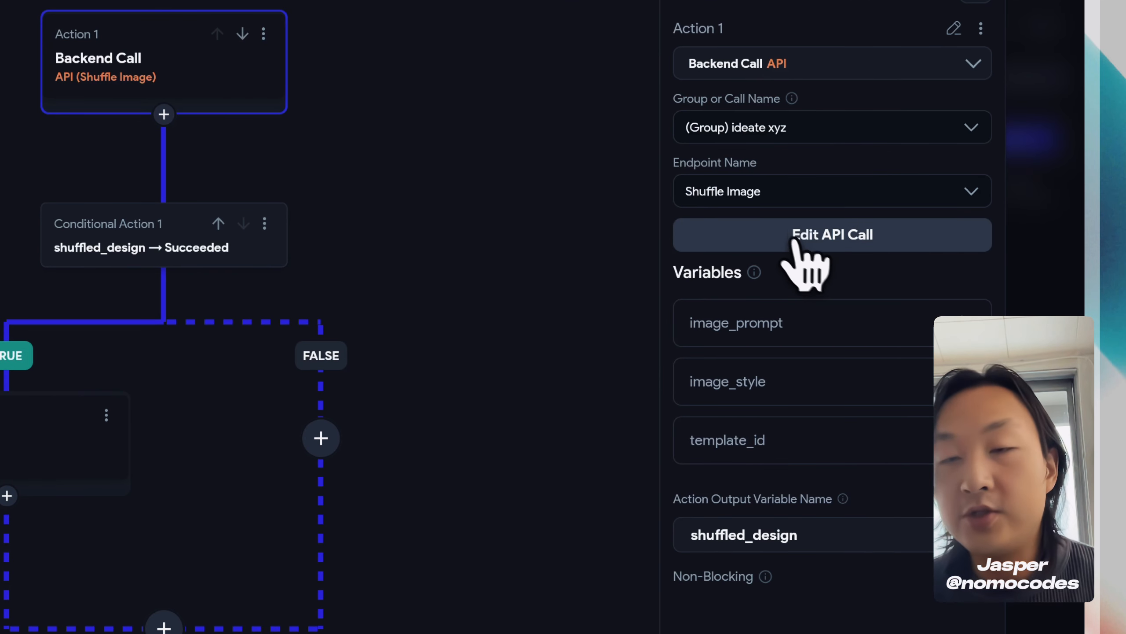
click(786, 341)
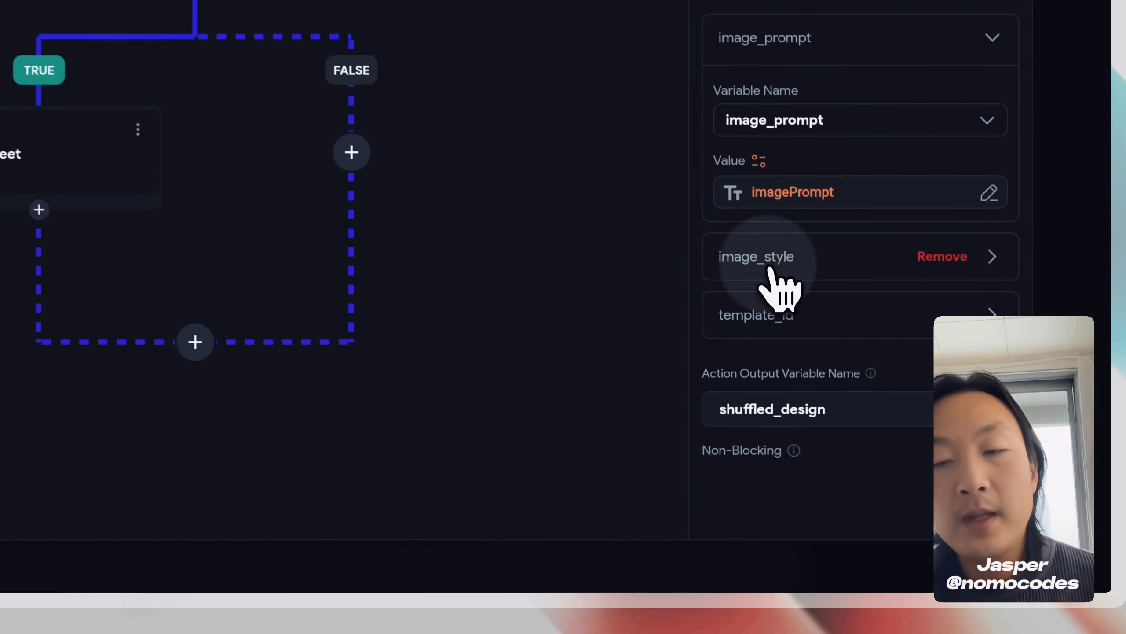
click(840, 433)
scroll(851, 468, down, 2)
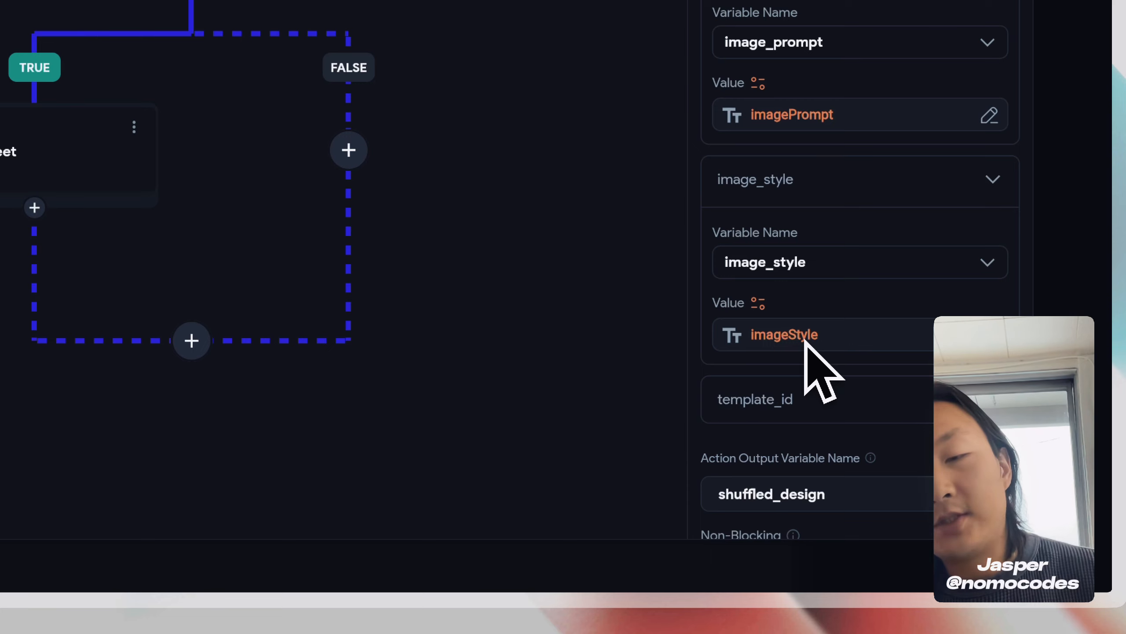
Inspect the template_id variable of the Shuffle Image call and its value source, and cancel without changes.
scroll(813, 348, down, 2)
click(783, 310)
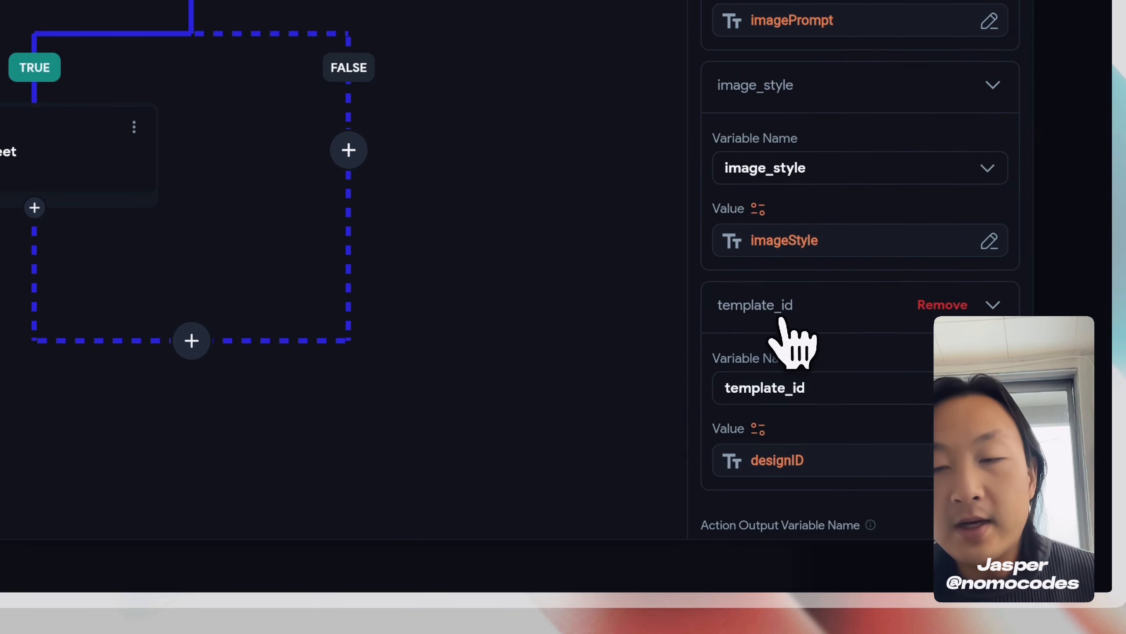
scroll(782, 319, down, 3)
click(792, 333)
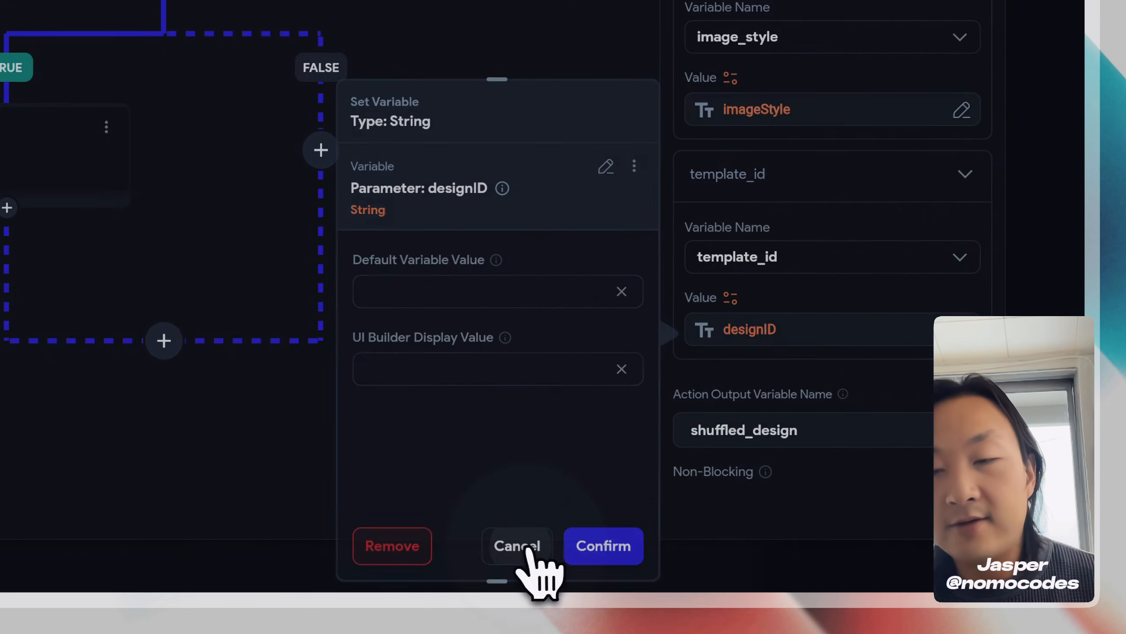
click(550, 552)
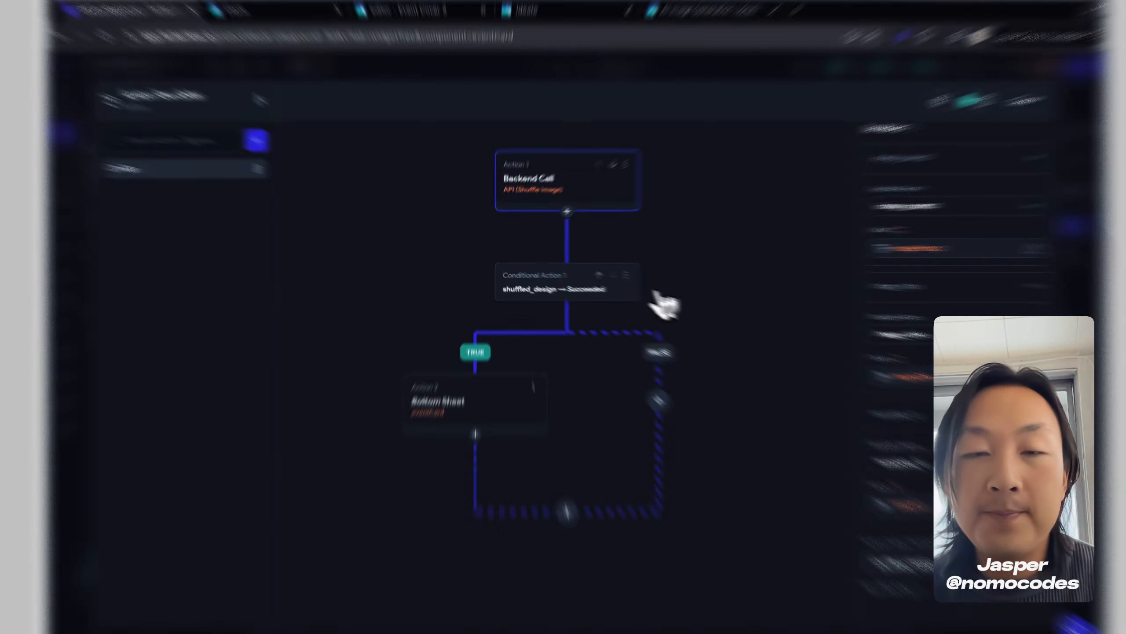
View the conditional action, and inspect the designURL parameter passed to eventCard by the Bottom Sheet action.
click(534, 280)
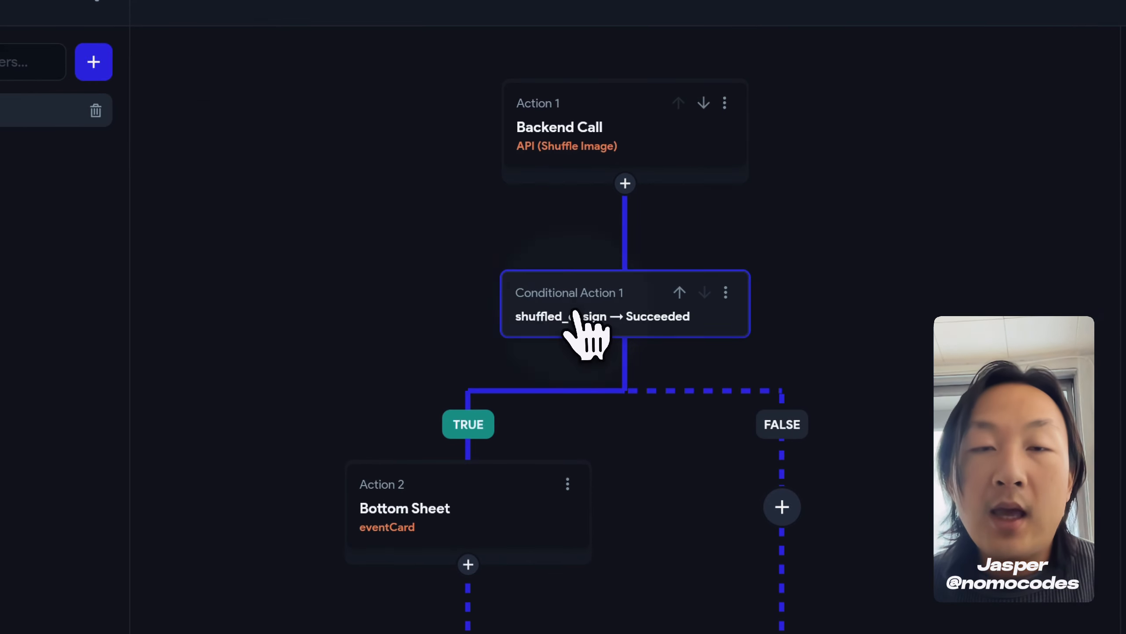
click(404, 488)
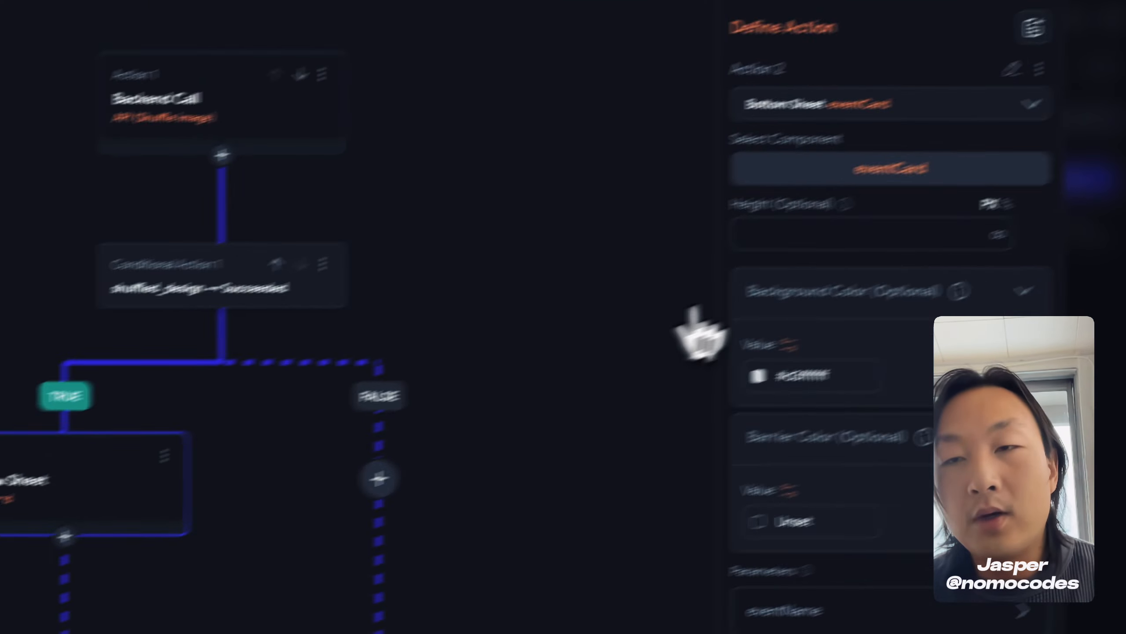
scroll(750, 302, down, 2)
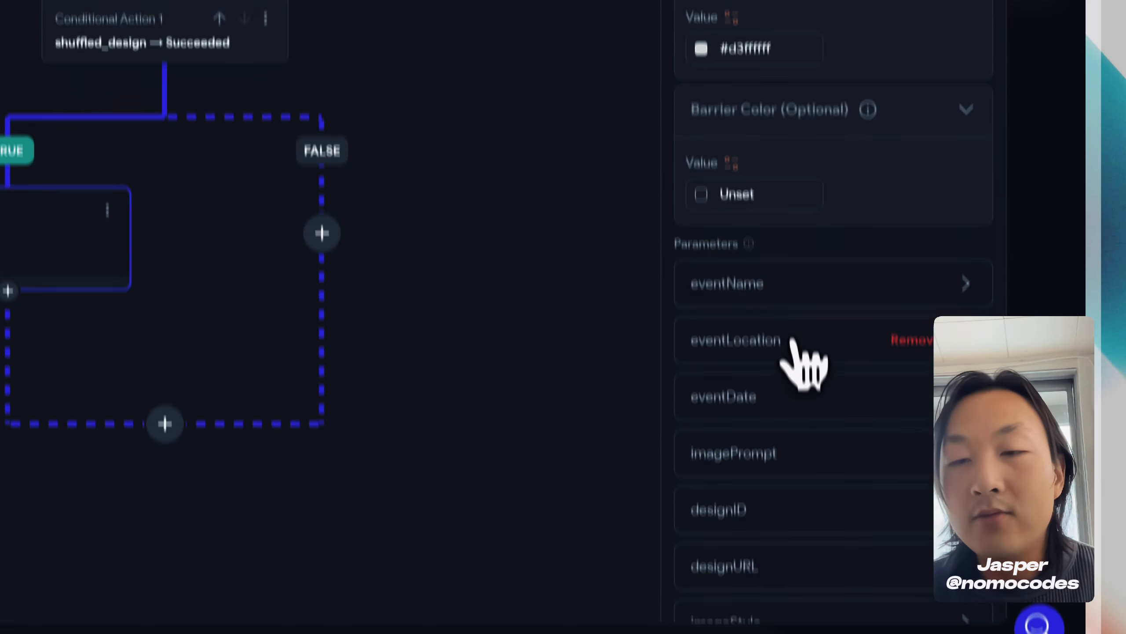
scroll(800, 598, down, 2)
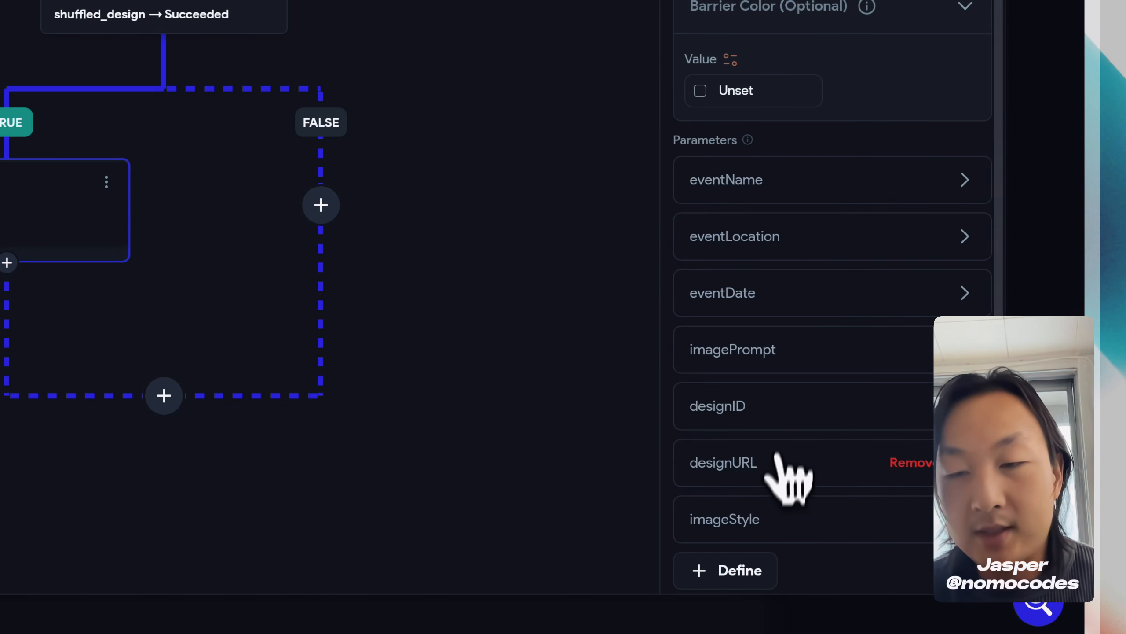
scroll(774, 497, down, 2)
click(776, 390)
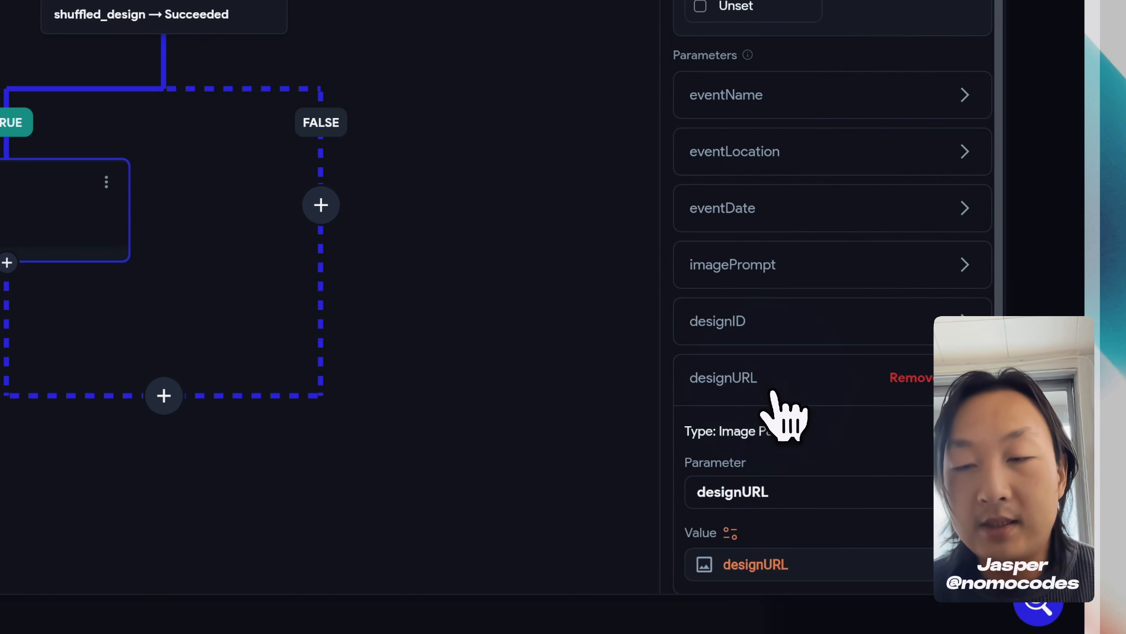
scroll(774, 390, down, 3)
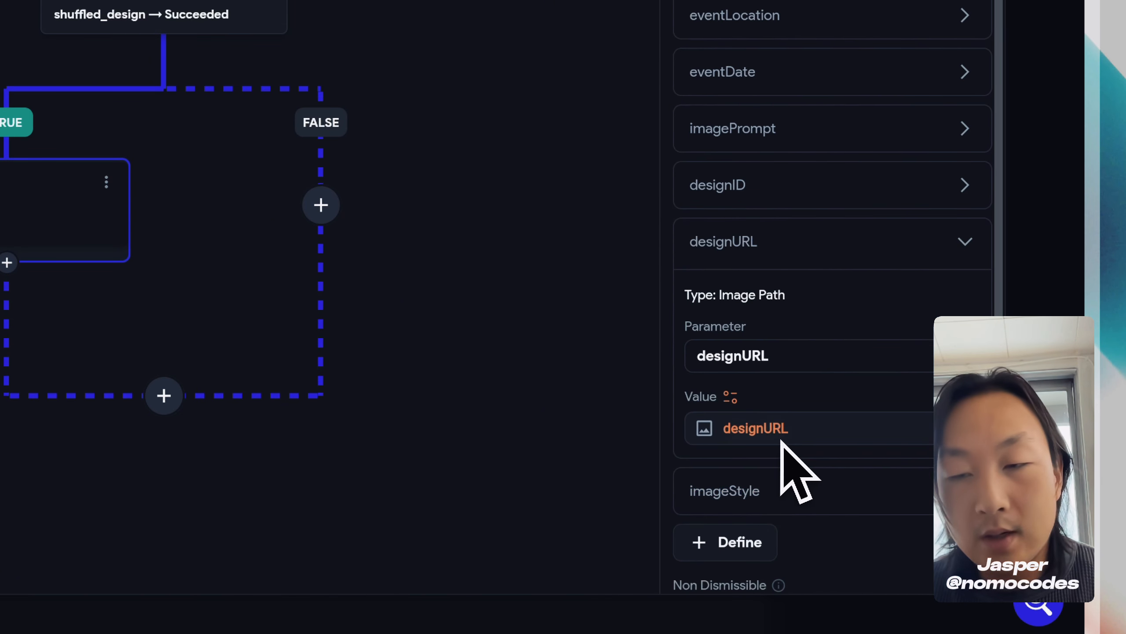
Inspect the Bottom Sheet's designID, imagePrompt and remaining eventCard parameters, and close the Action Flow Editor.
click(777, 198)
scroll(754, 319, down, 2)
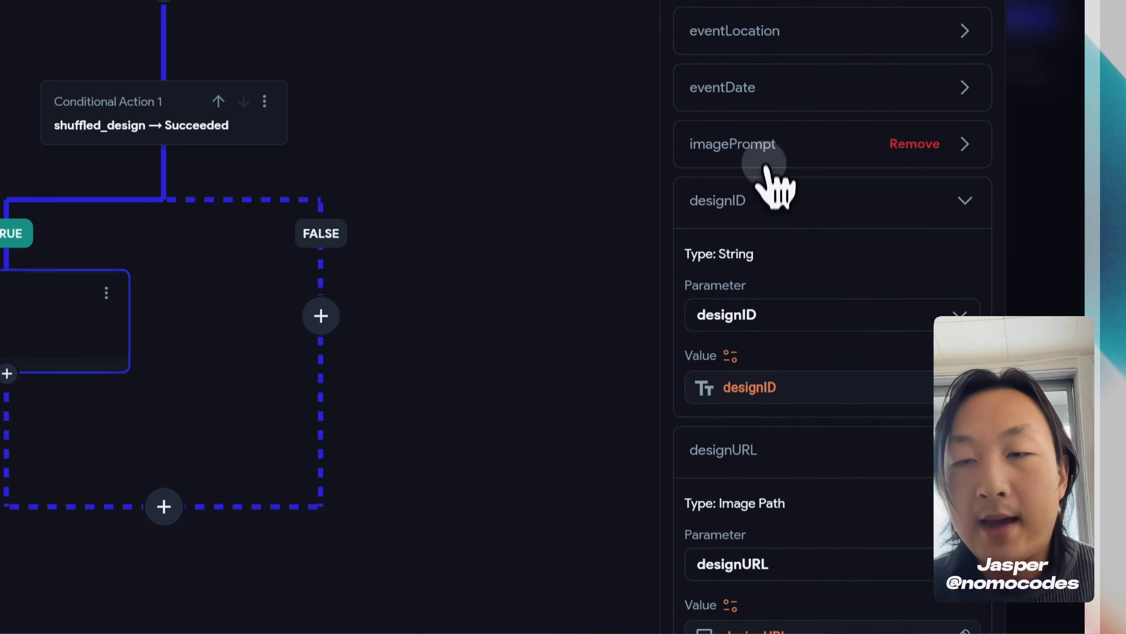
click(762, 44)
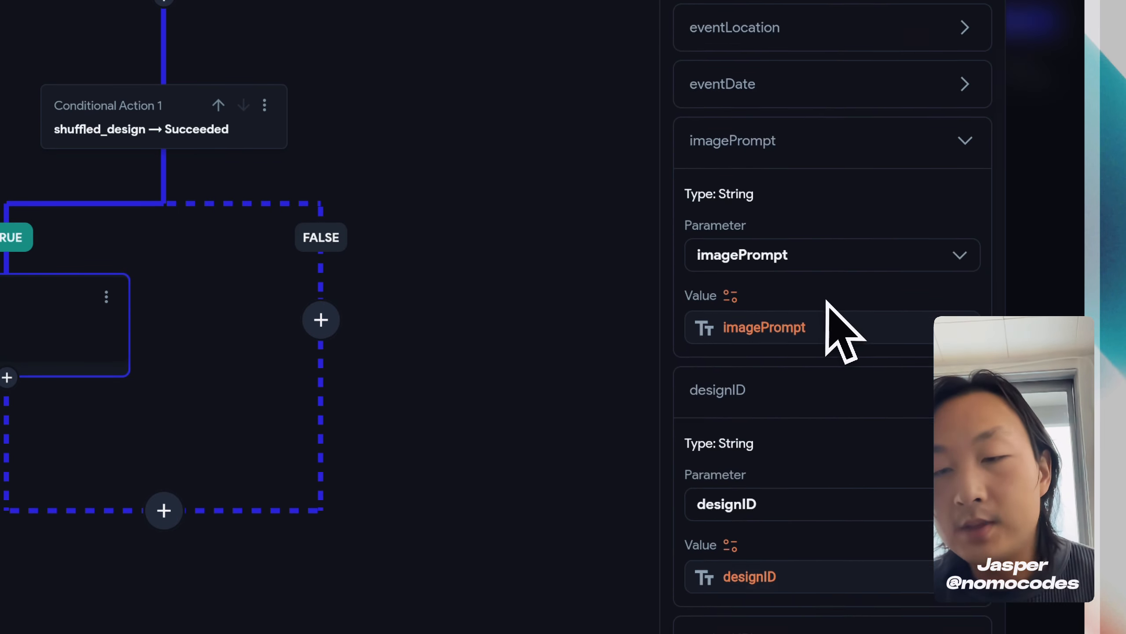
scroll(821, 355, down, 5)
click(756, 532)
scroll(759, 555, down, 4)
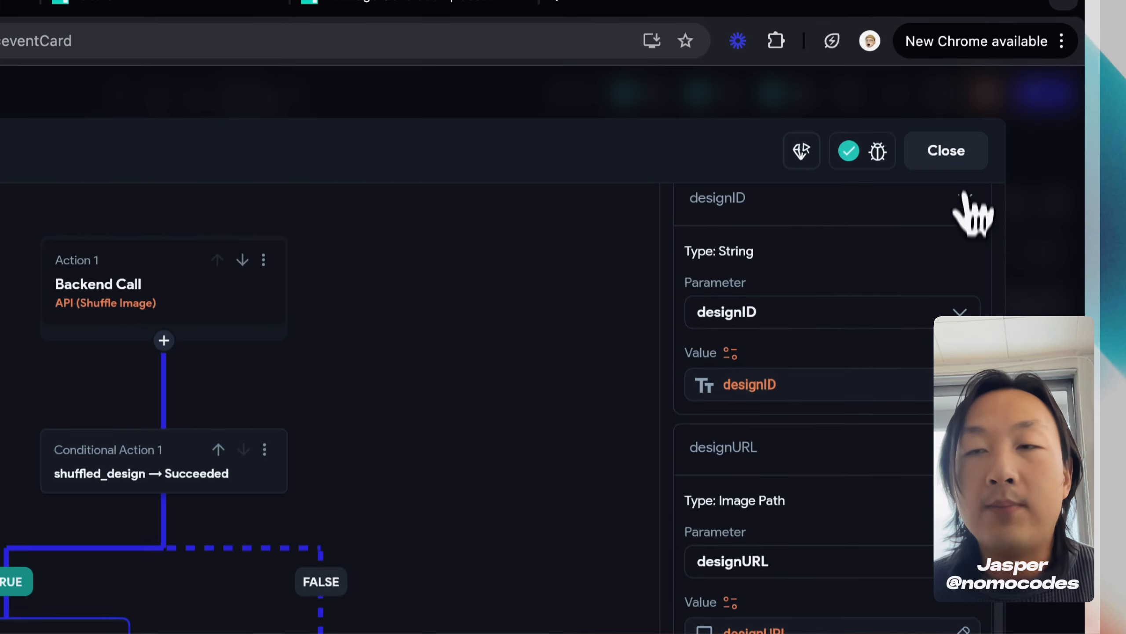
click(947, 151)
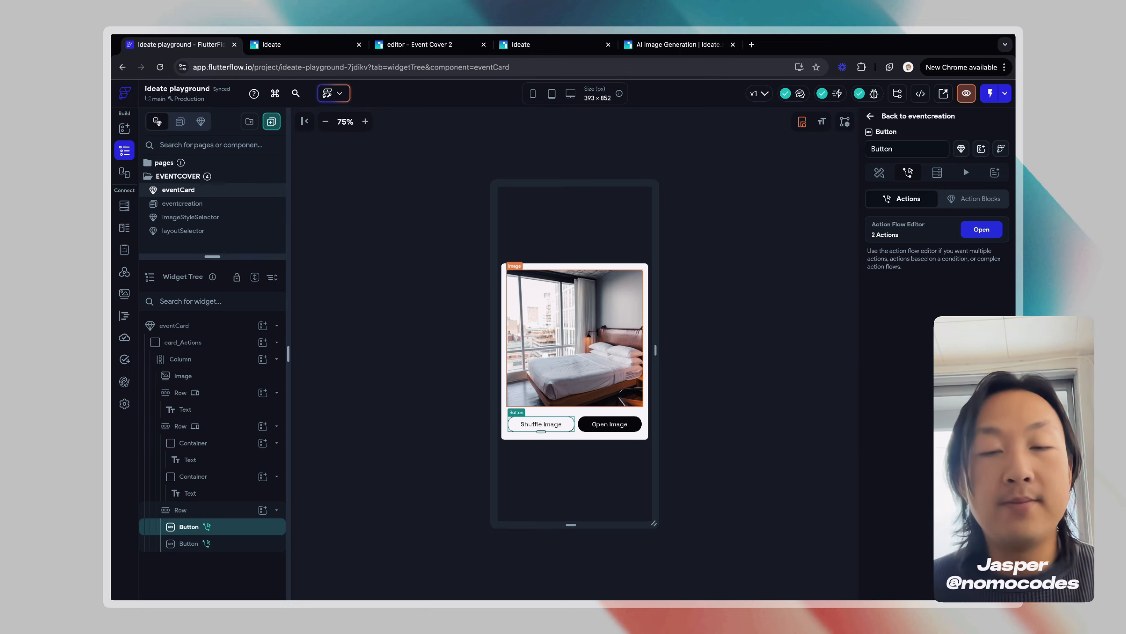
View the Open Image button in eventCard, the eventcreation page and the imageStyleSelector component, and return to eventCard.
click(605, 425)
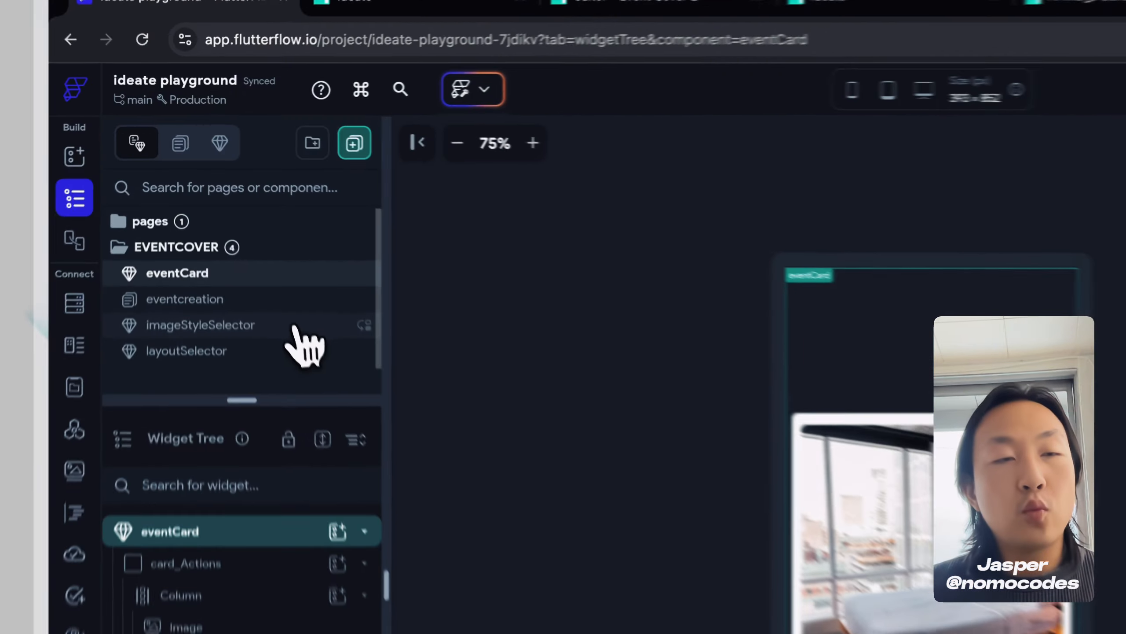
click(209, 204)
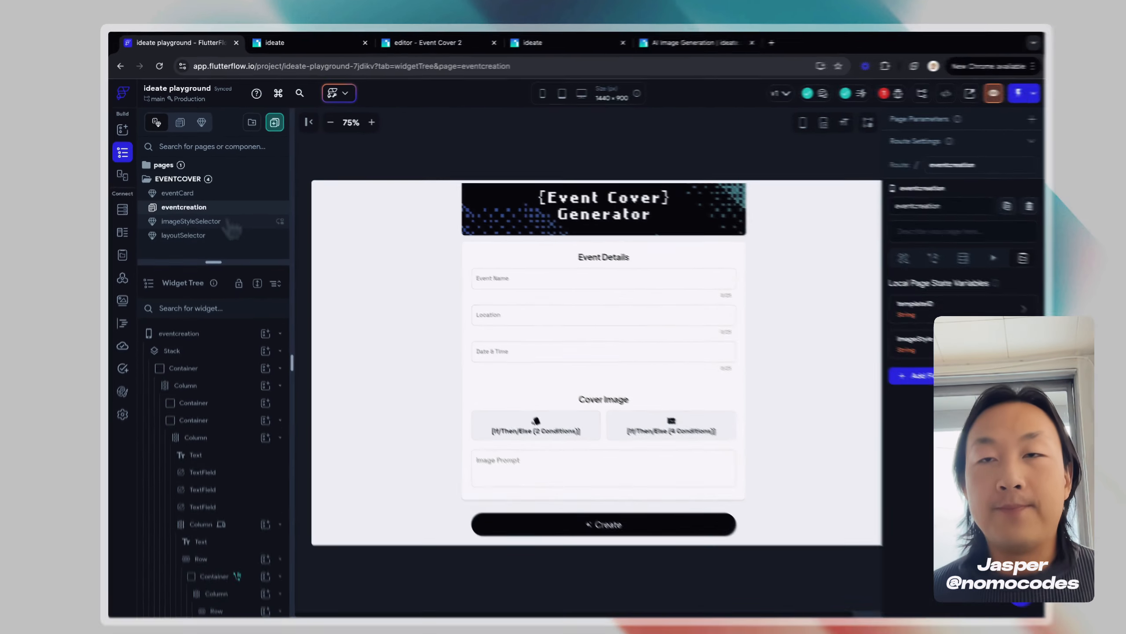
click(271, 335)
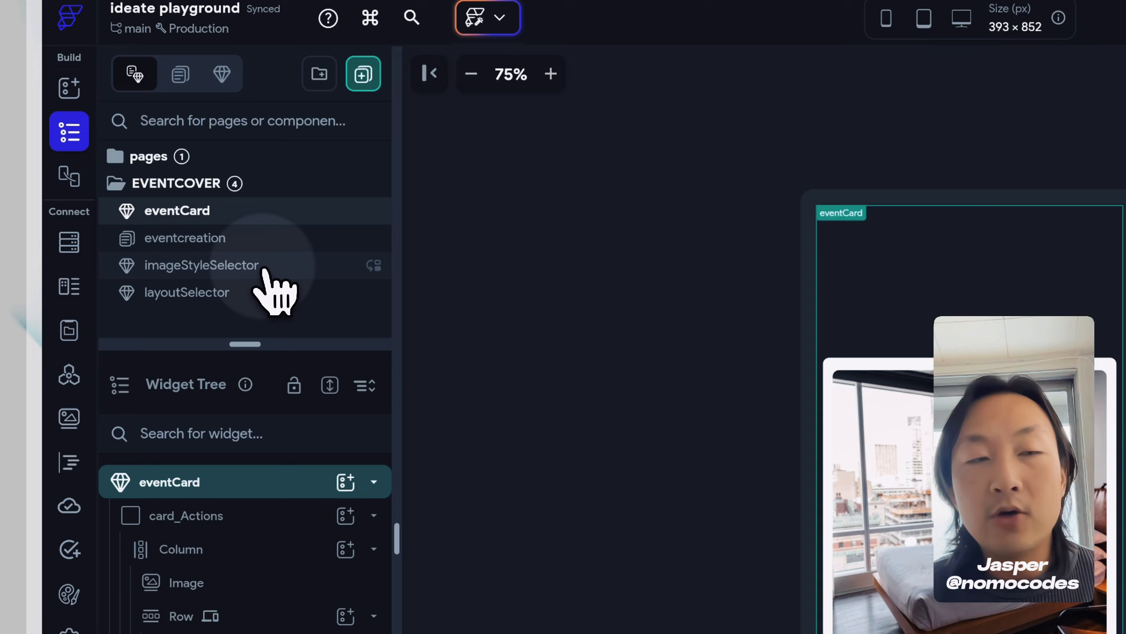
click(267, 266)
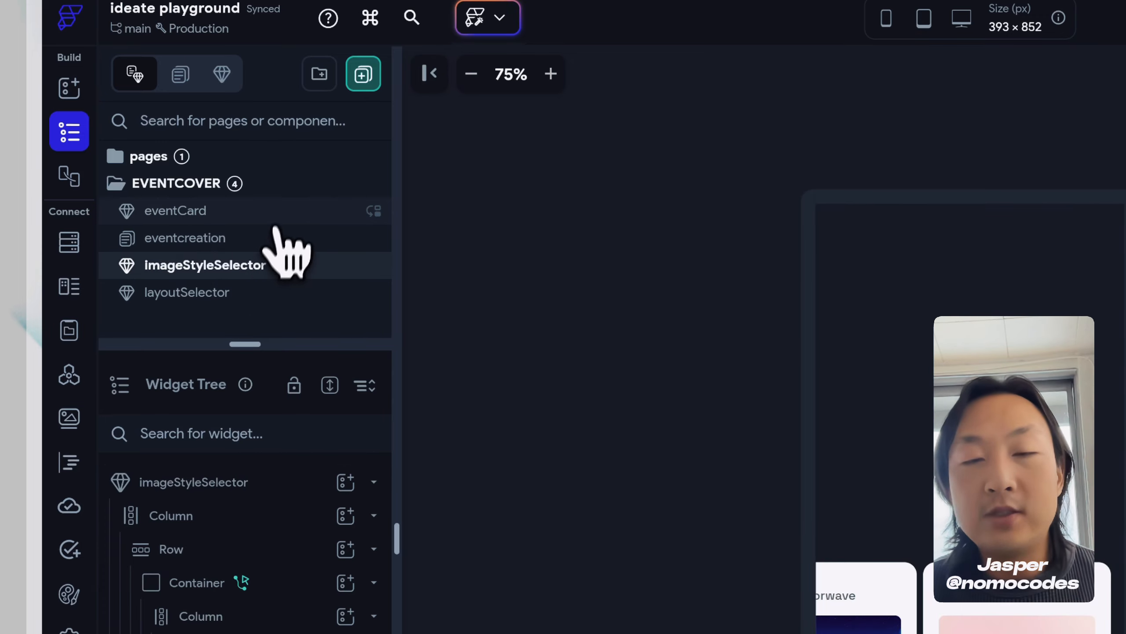
click(274, 208)
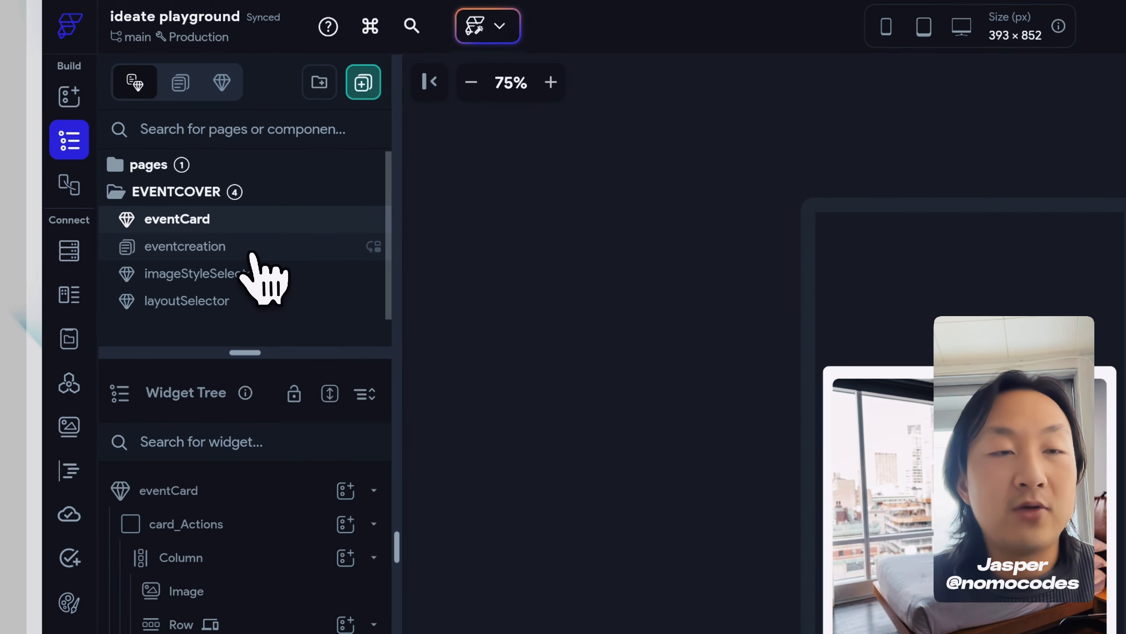
Review the eventcreation page and the imageStyleSelector and layoutSelector components, and return to eventcreation.
click(251, 249)
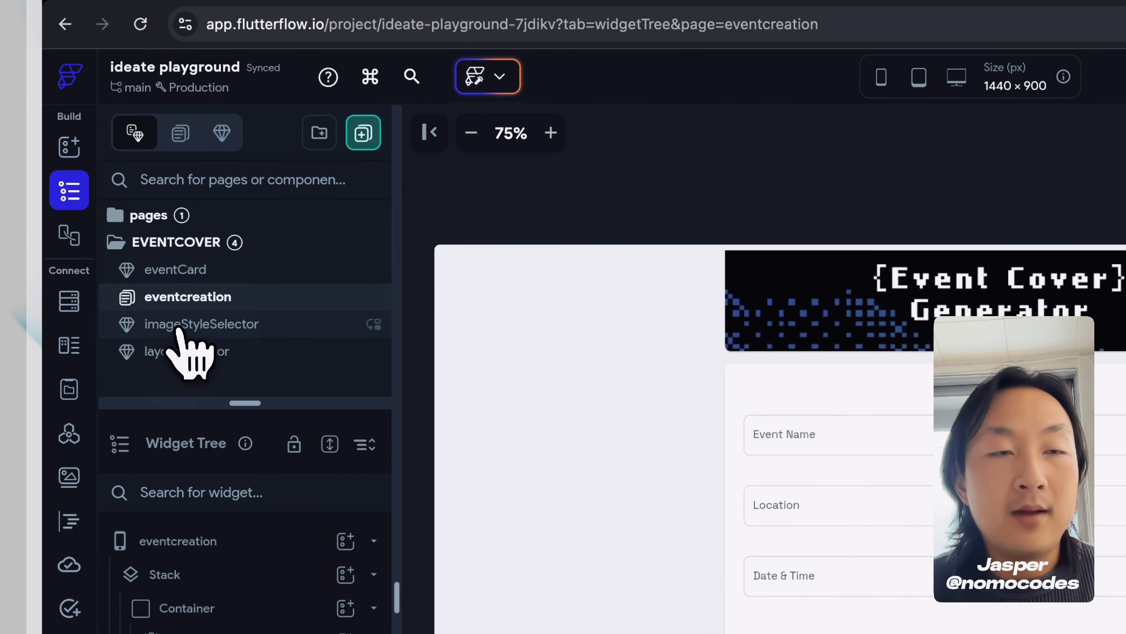
click(179, 326)
click(191, 351)
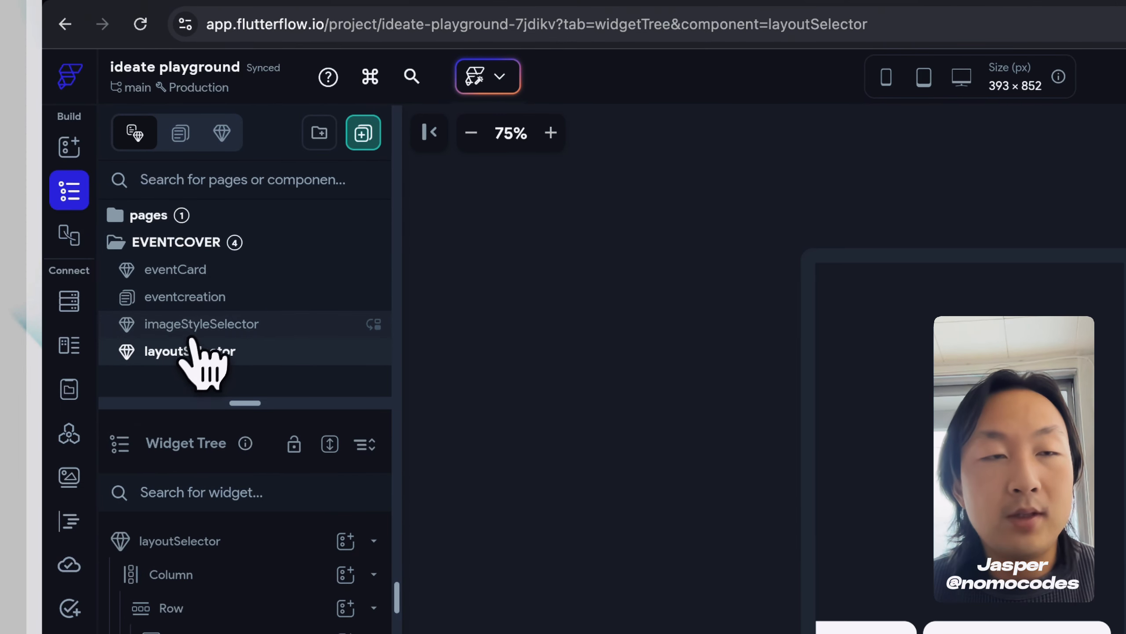
click(197, 326)
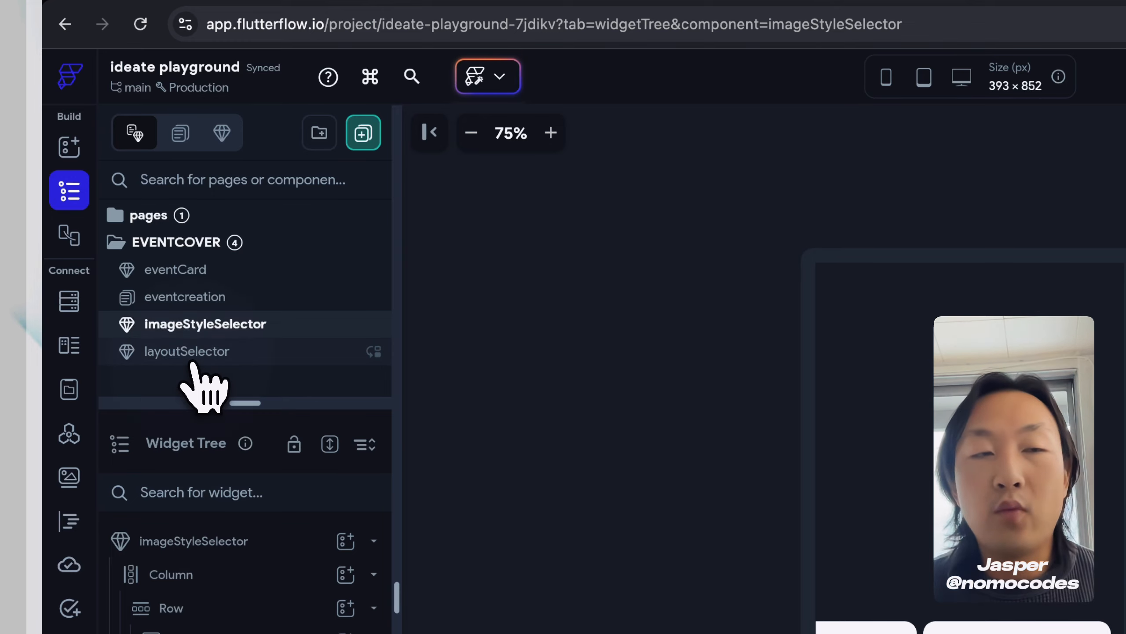
click(198, 351)
click(212, 299)
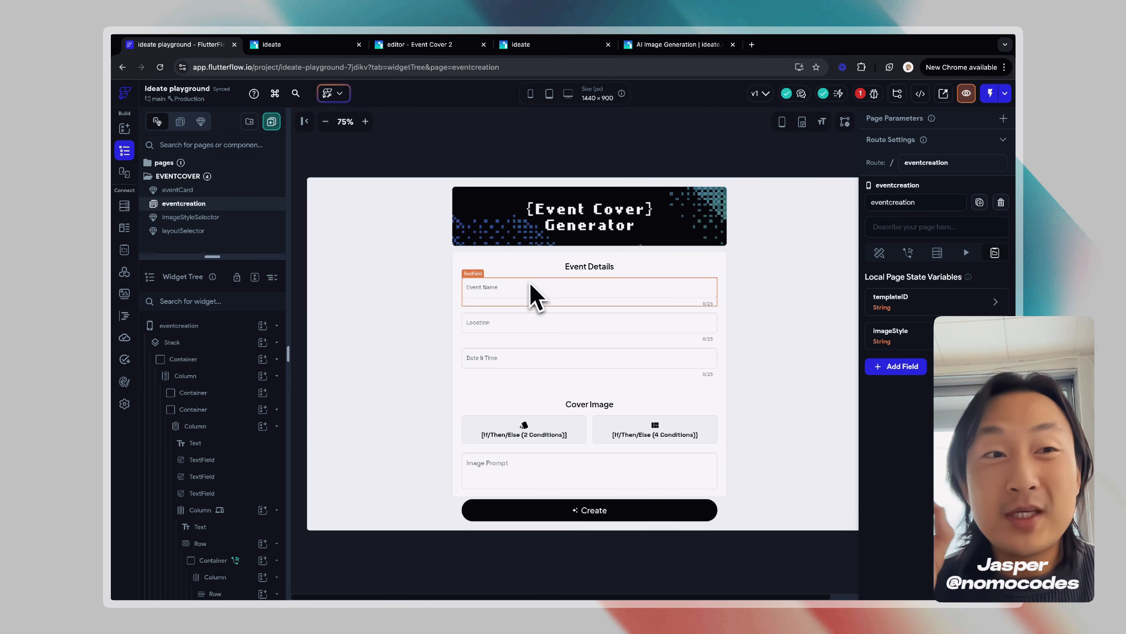
View the ideate xyz API group's definition, and switch to the ideate website's templates page.
click(125, 271)
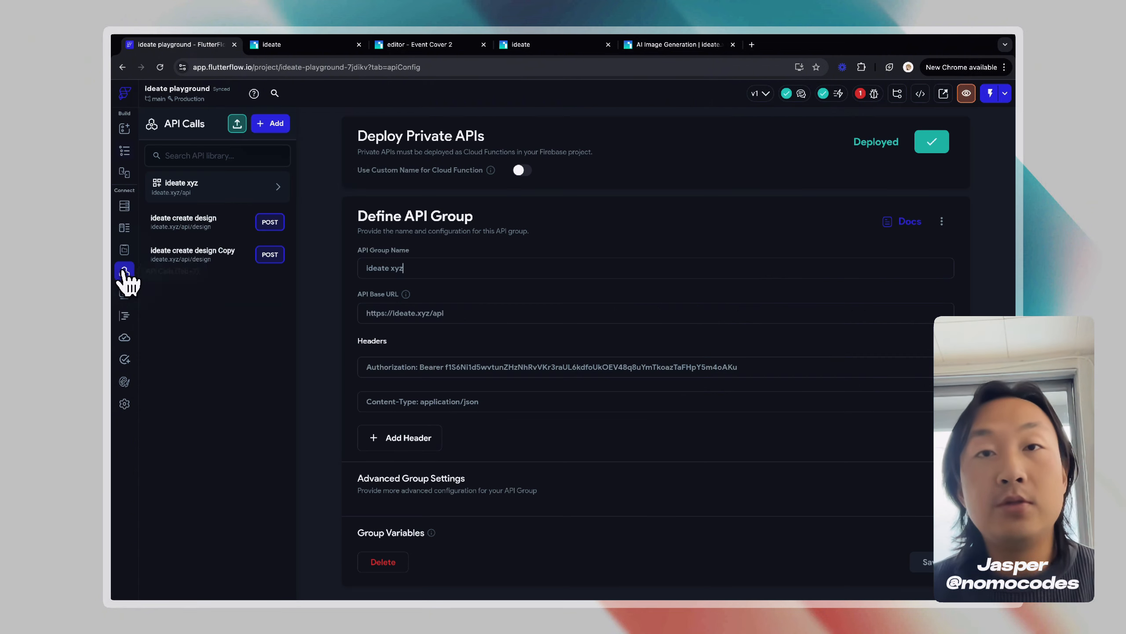
click(518, 45)
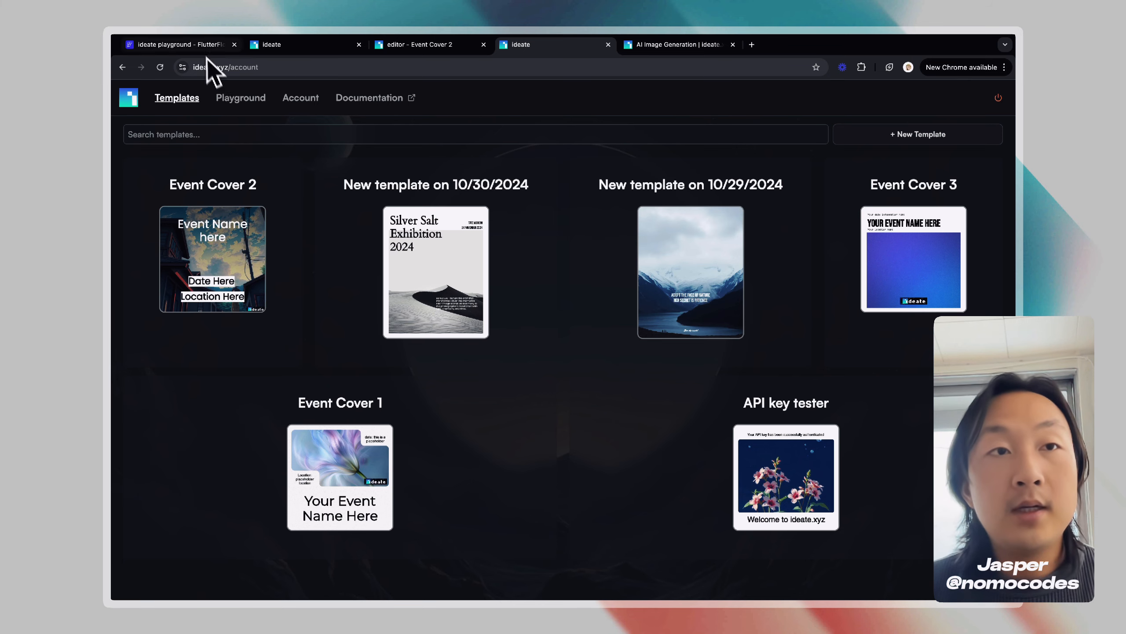
View the JavaScript request code for the Event Cover 2 template in the ideate playground, and switch back to the FlutterFlow project.
click(240, 99)
click(218, 390)
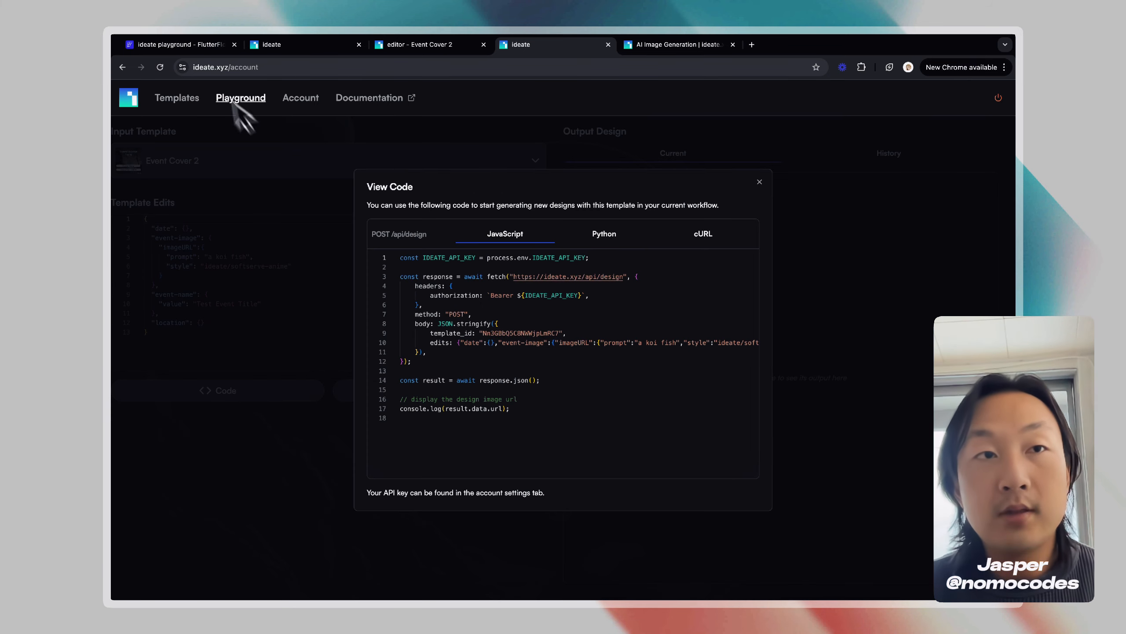
click(186, 44)
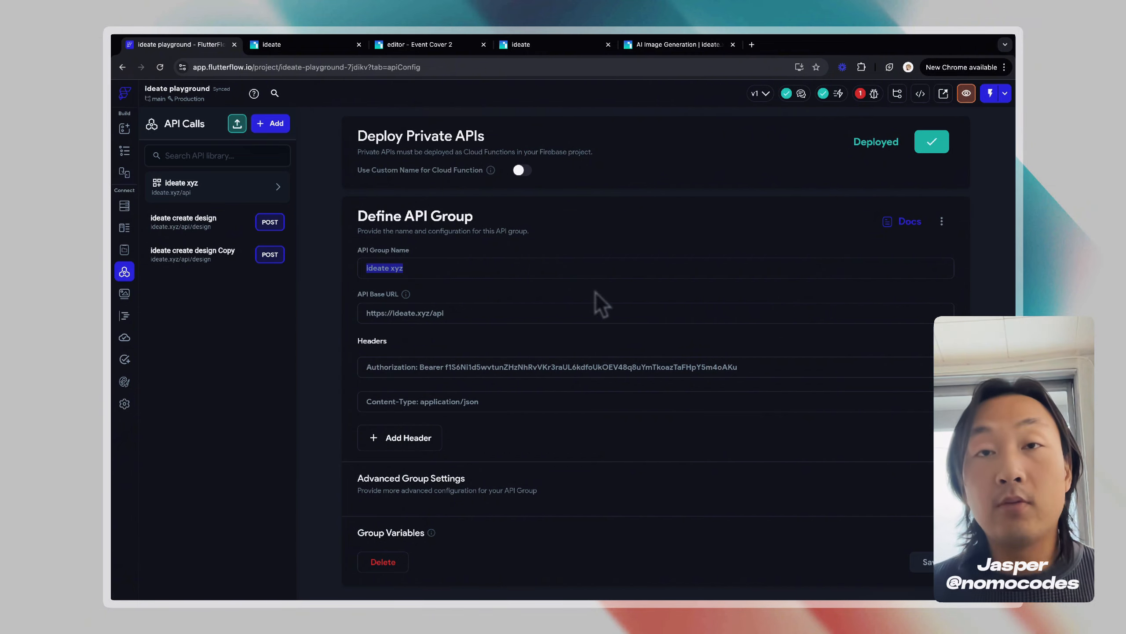
Load the ideate.xyz homepage in place of the AI Image Generation docs and look through its sections down to the access and demo links.
click(571, 50)
click(661, 46)
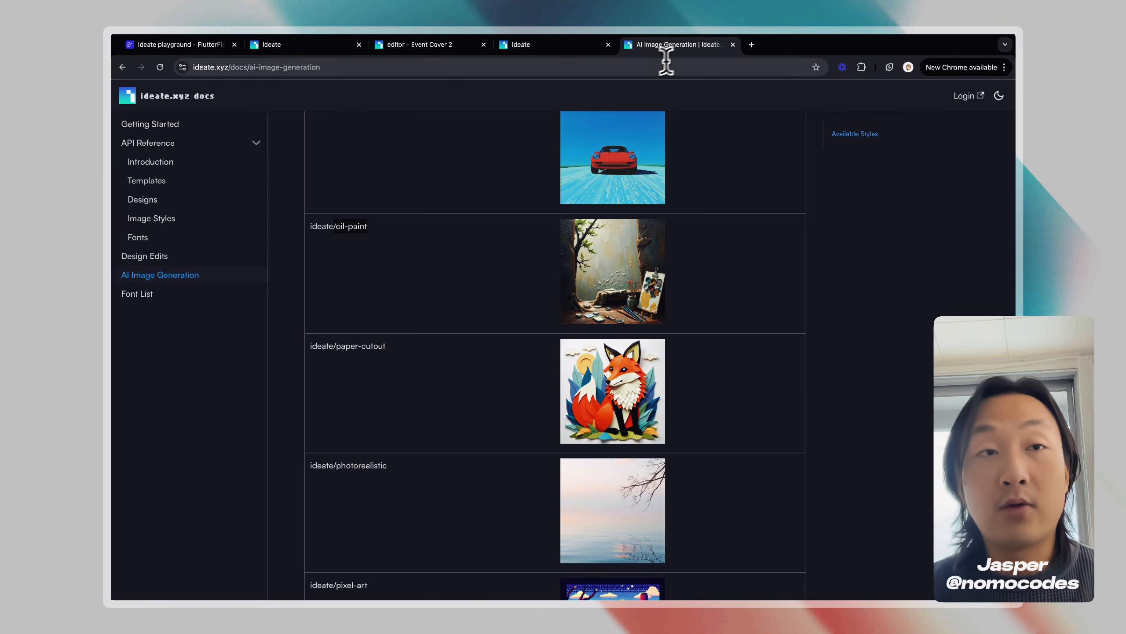
click(650, 66)
text(ide)
key(Return)
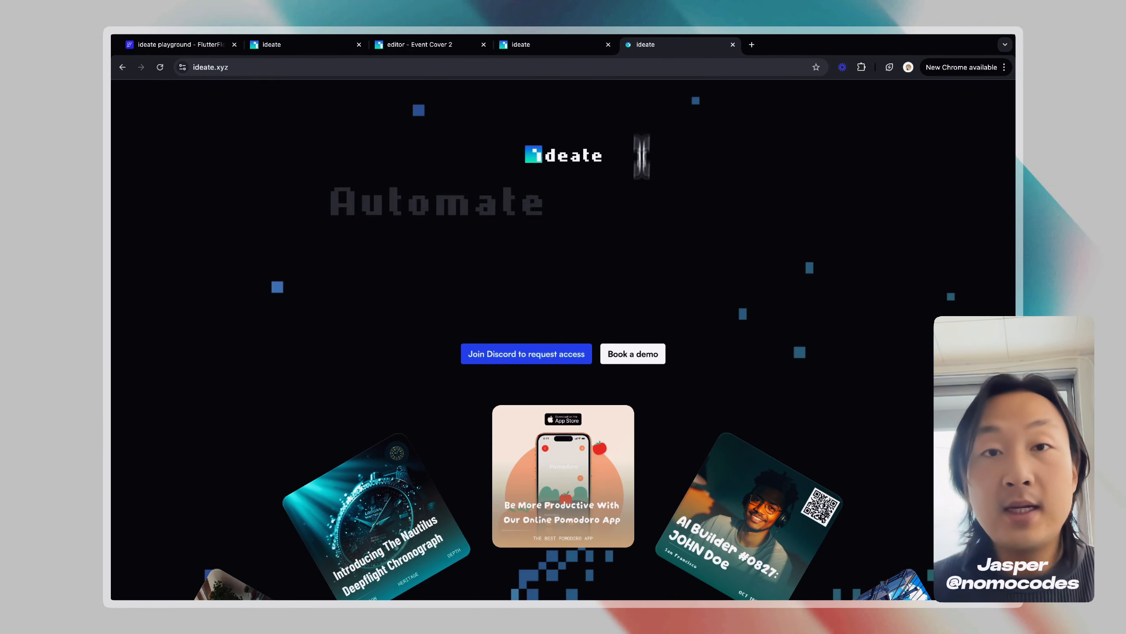
scroll(646, 284, down, 10)
scroll(649, 289, up, 7)
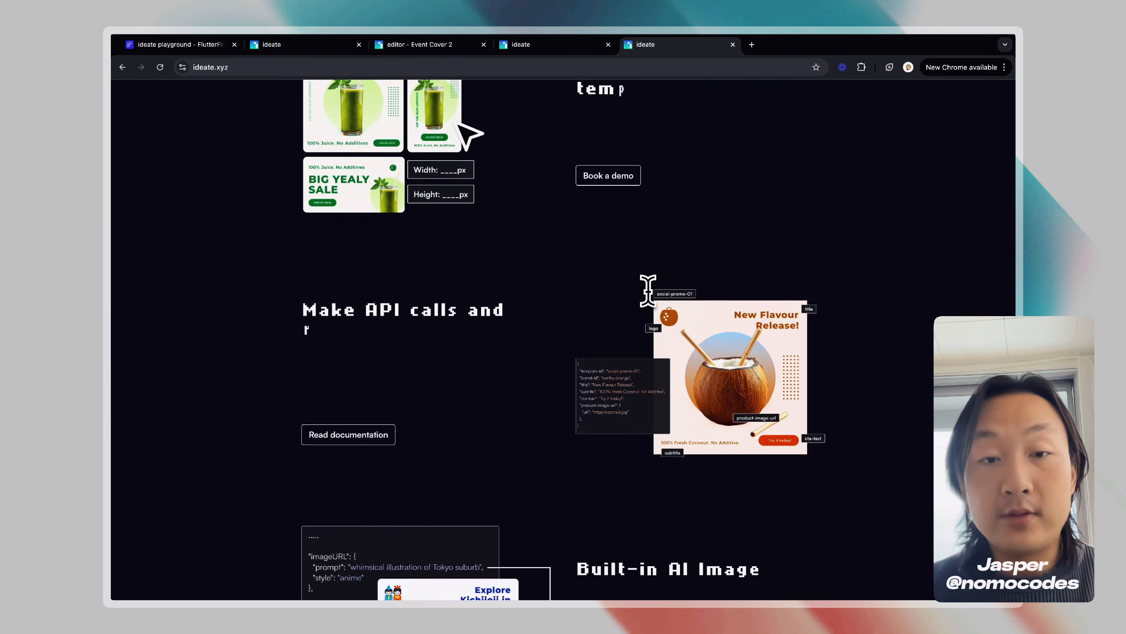
scroll(612, 364, down, 6)
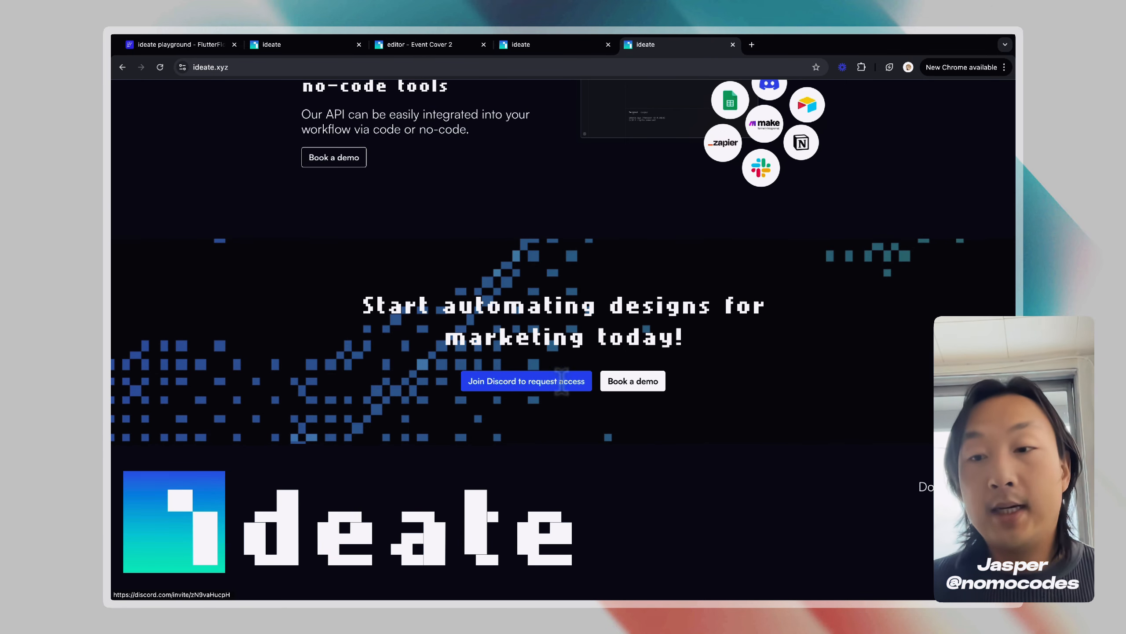
View the demo booking page, close it, and look back through the ideate homepage's feature sections.
click(623, 387)
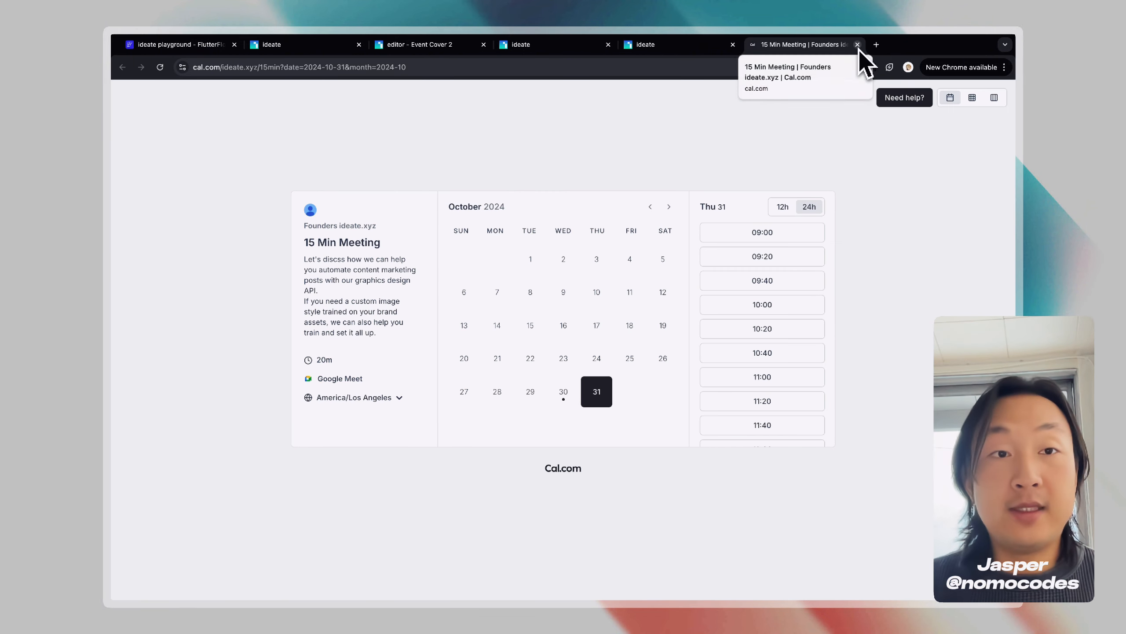
click(857, 46)
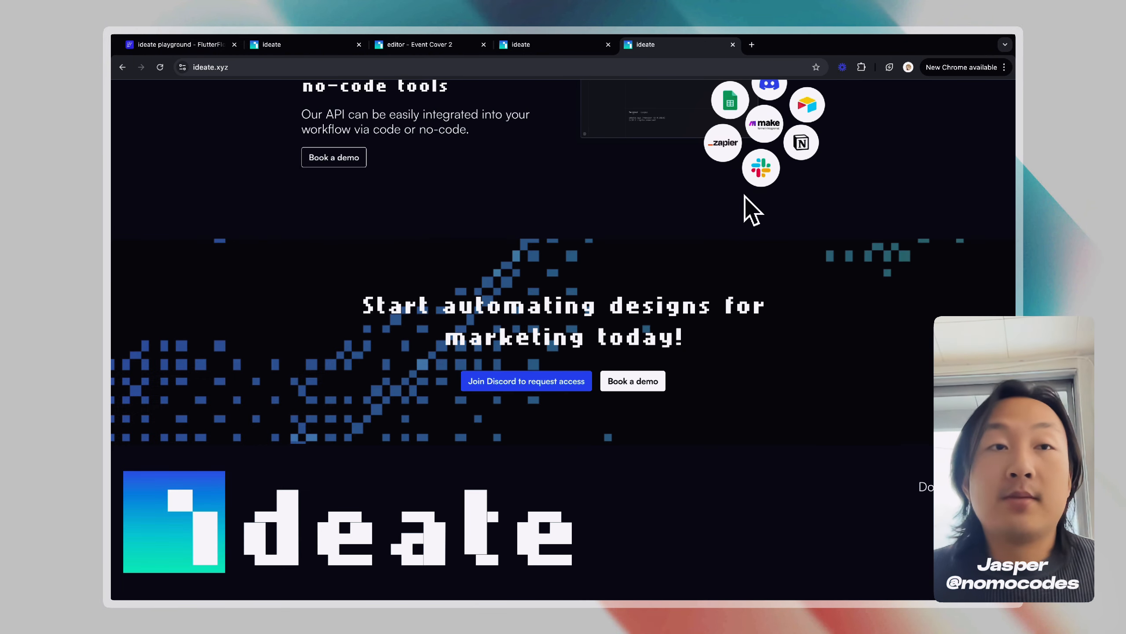
scroll(526, 182, up, 15)
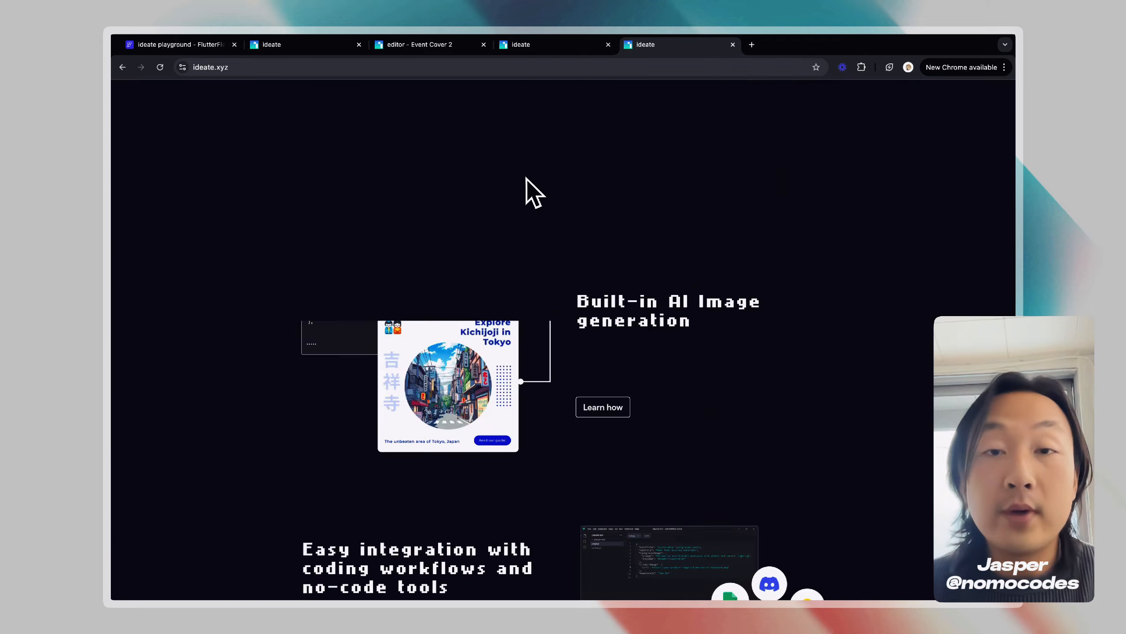